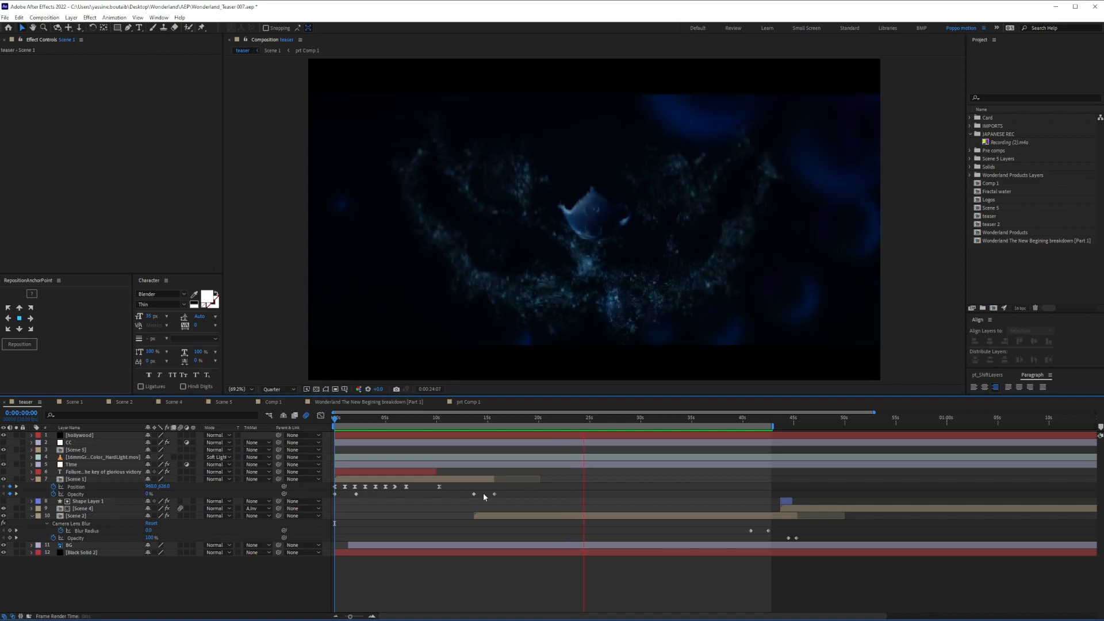
- Preview the teaser composition from its first frame and scrub back to 0:00:03:11
drag(335, 417, 732, 422)
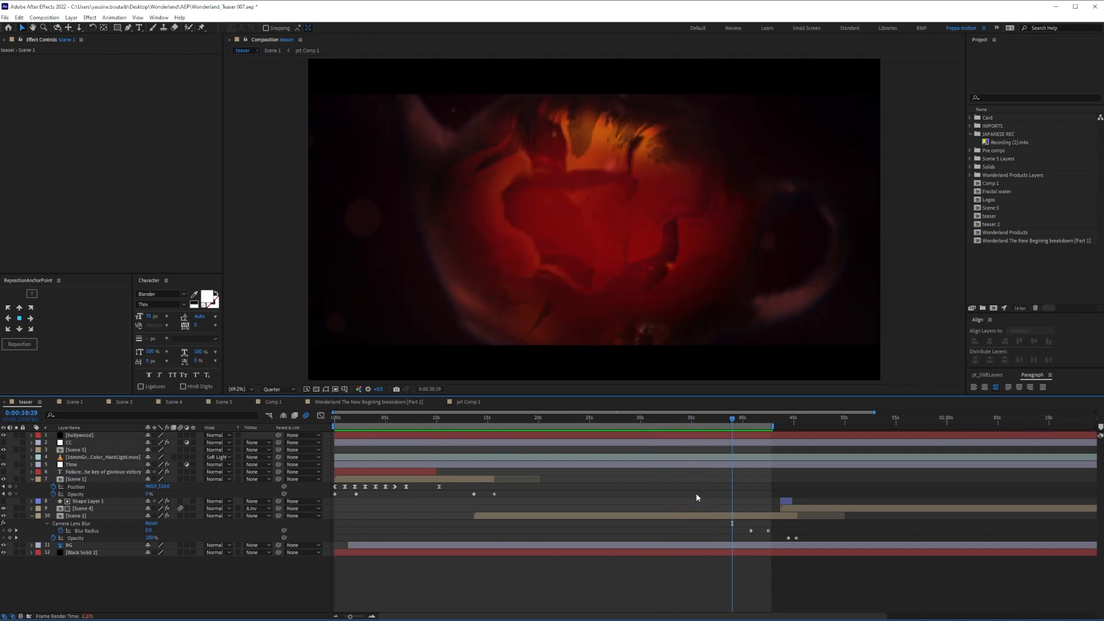
drag(368, 419, 319, 420)
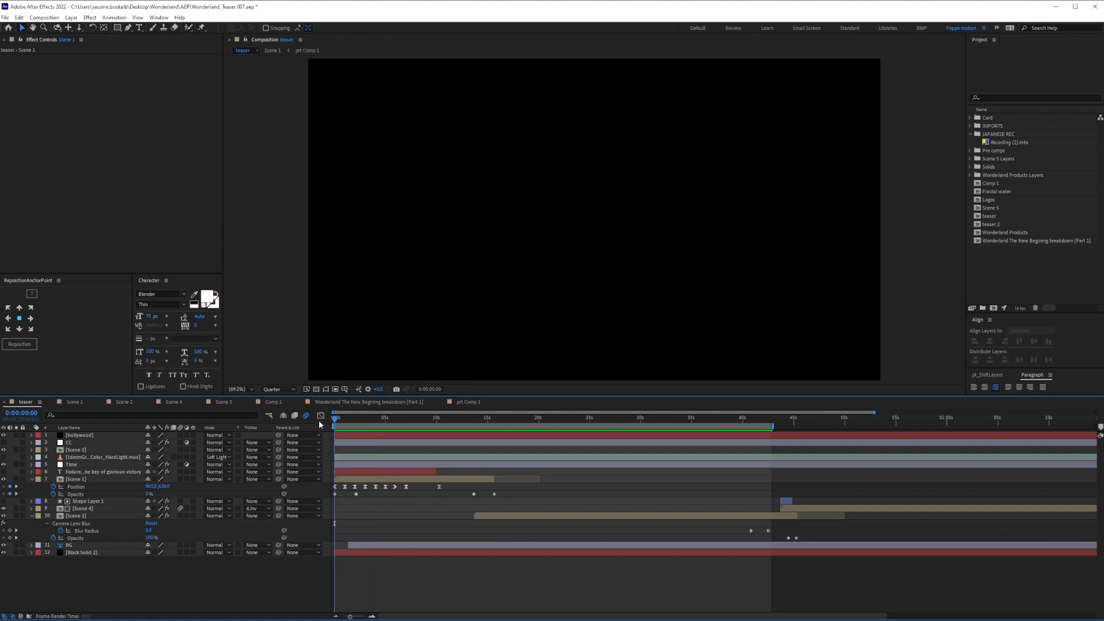
key(space)
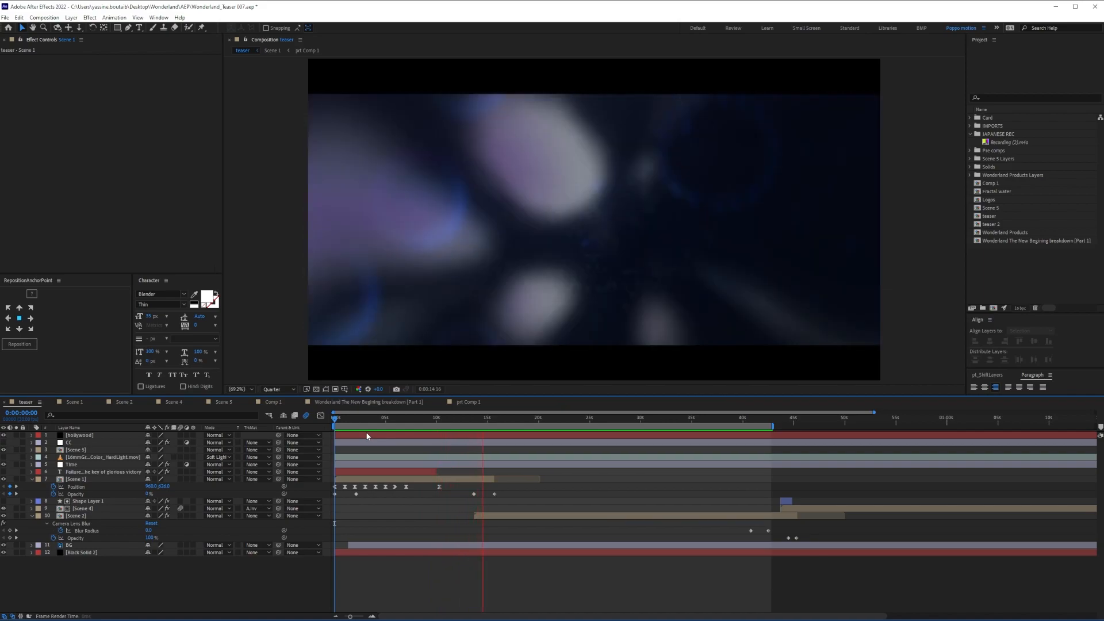
click(417, 421)
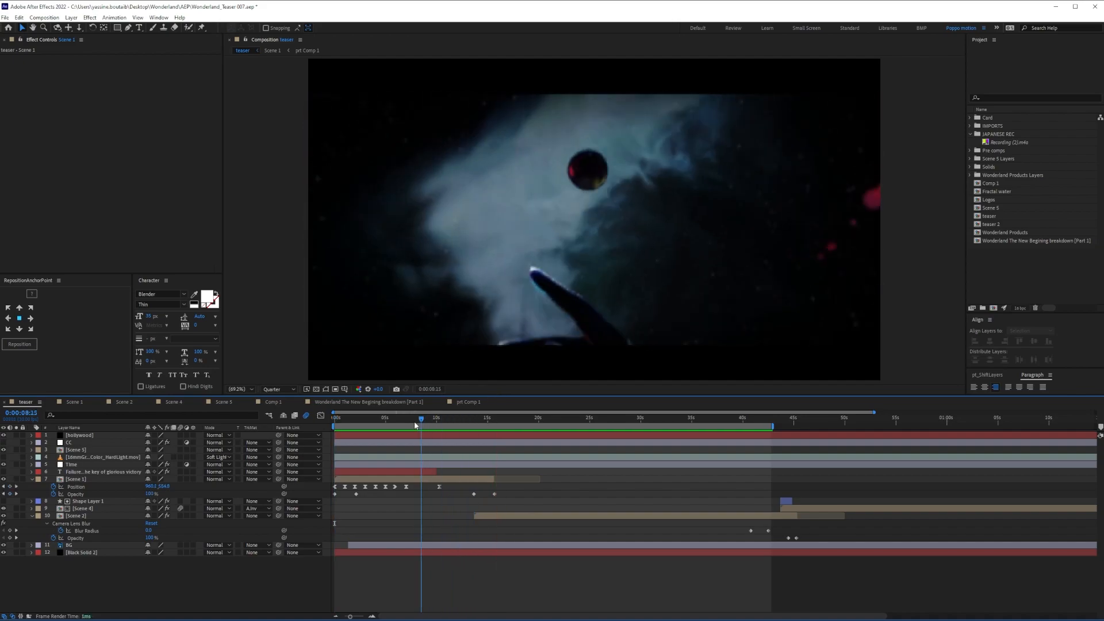
click(369, 419)
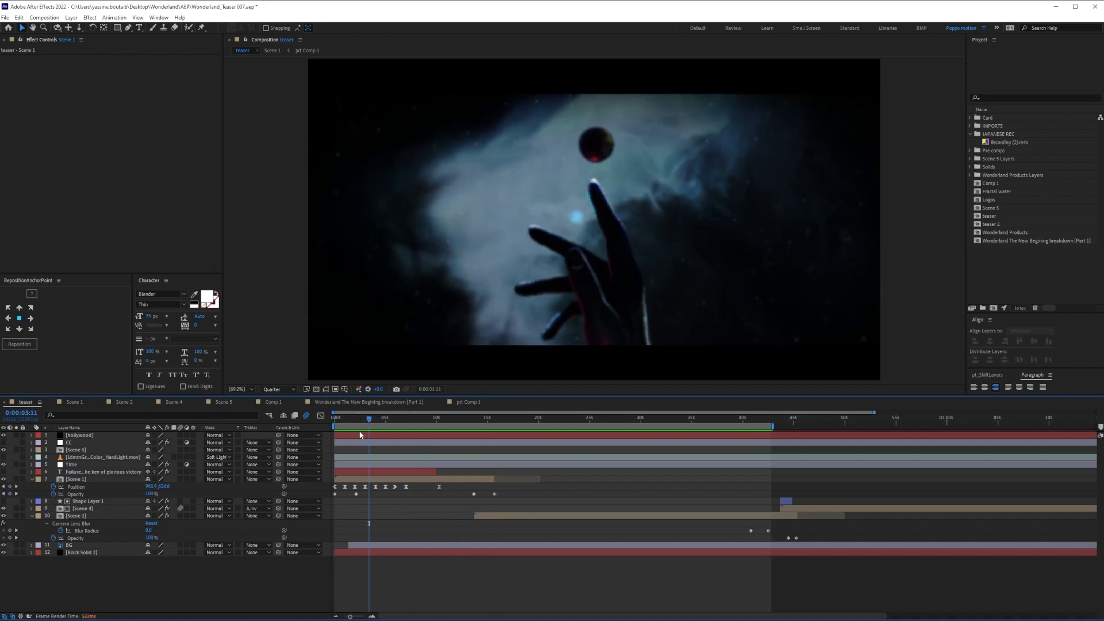
- Open the Scene 1 precomp and examine its full layer stack in an enlarged timeline around 0:00:01:09
double_click(364, 479)
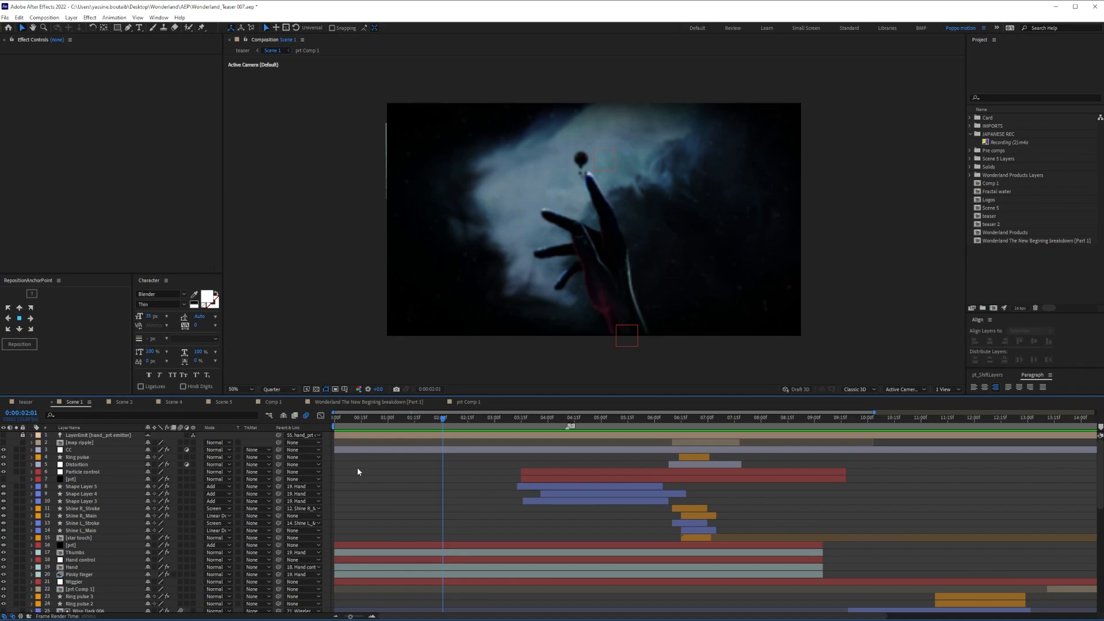
key(grave)
click(336, 57)
drag(336, 56, 404, 62)
click(439, 415)
key(grave)
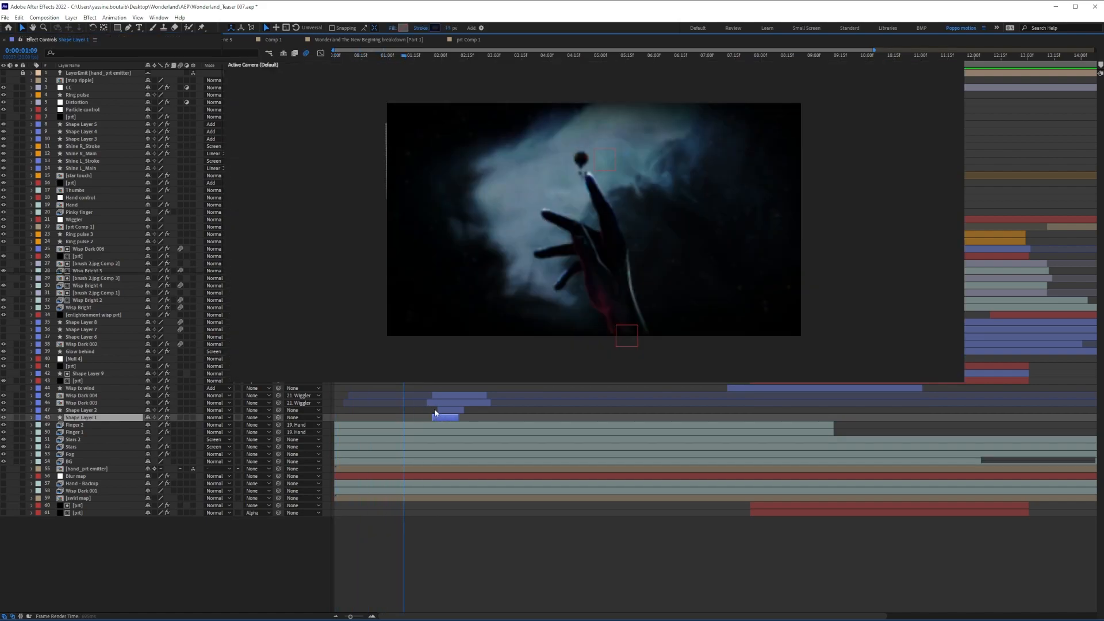
- Look through the Scene 1 layers and preview the hand's opening motion from the first frame
scroll(449, 524, down, 3)
click(352, 472)
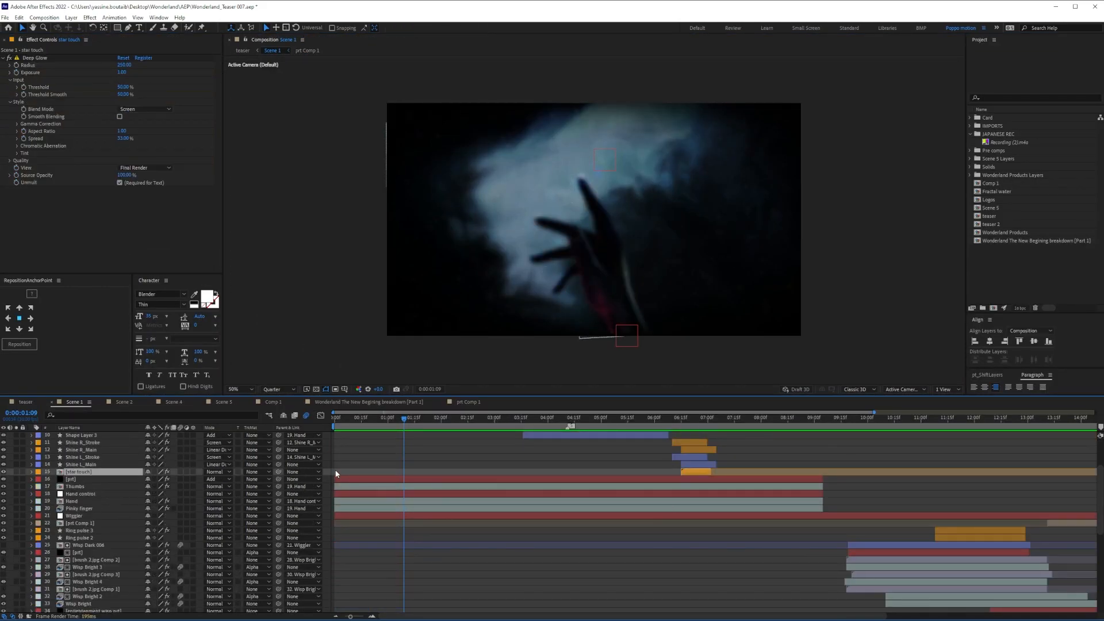
click(398, 450)
click(377, 419)
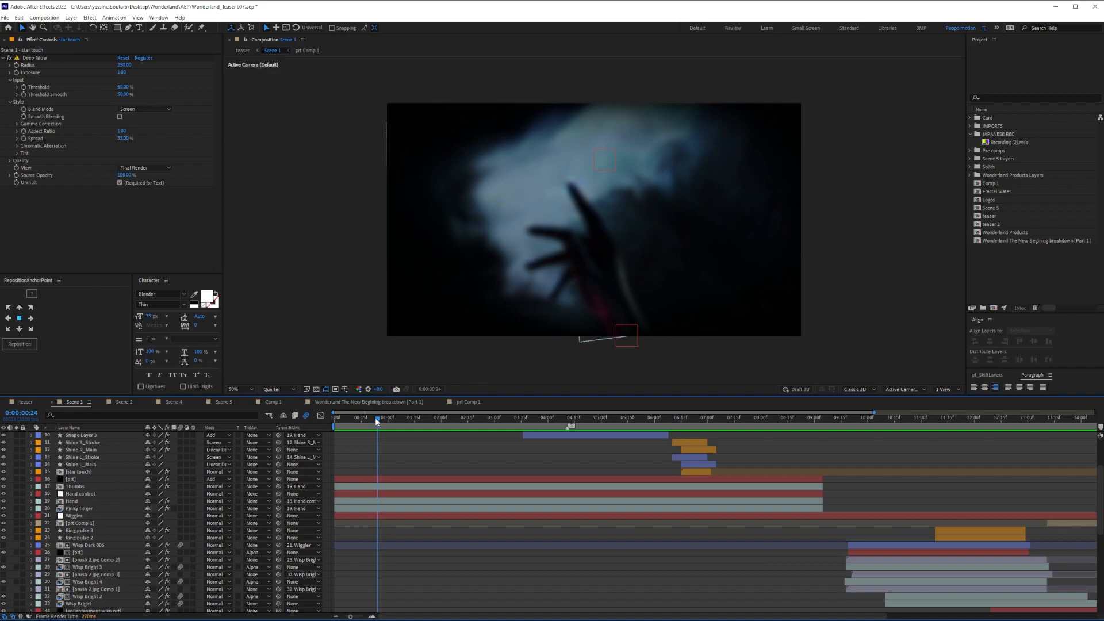
click(340, 420)
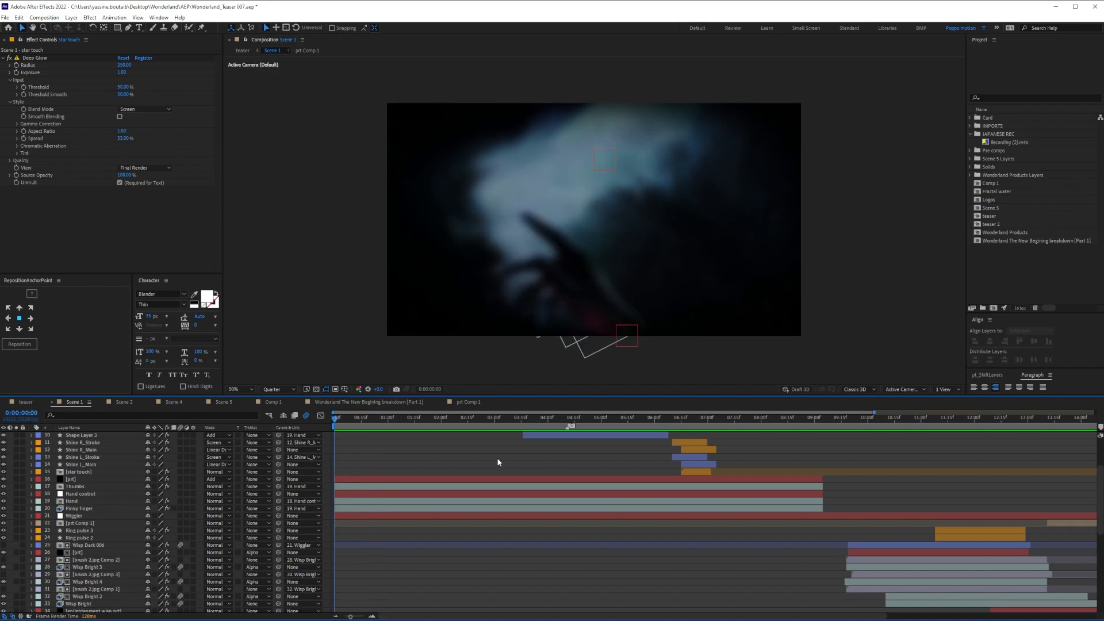
scroll(487, 457, down, 4)
scroll(478, 501, down, 4)
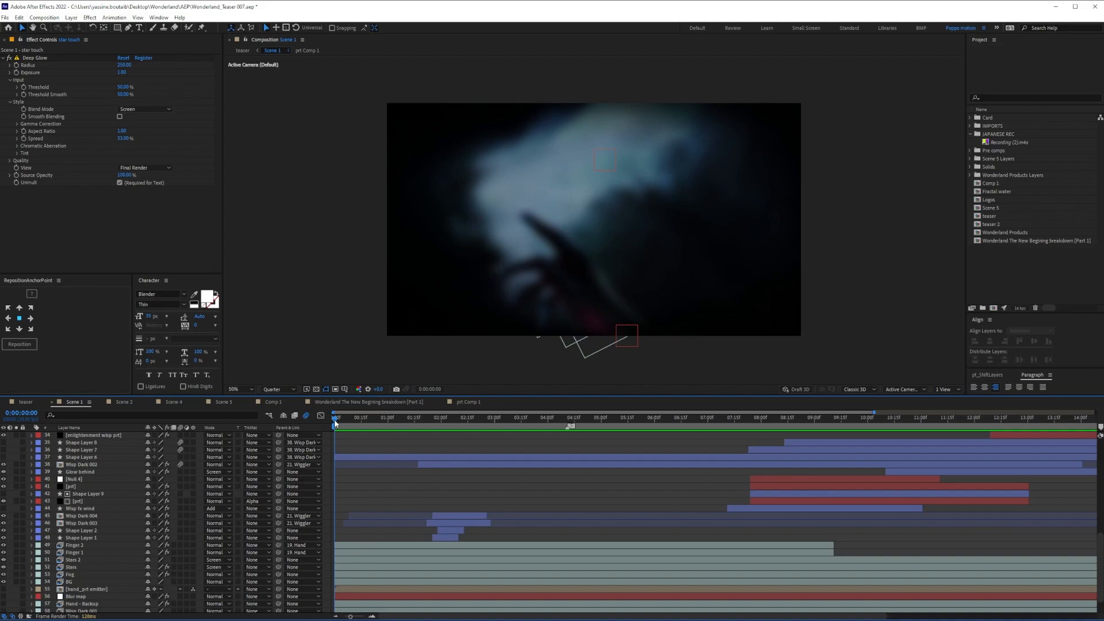
key(space)
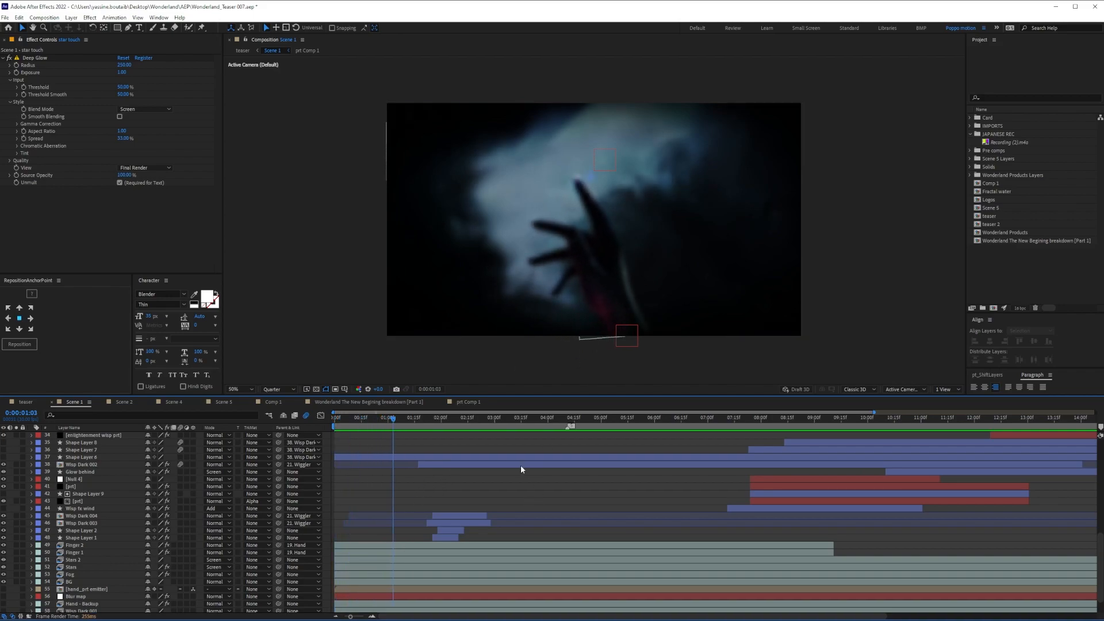
- Solo Finger 1 and Finger 2 without the BG layer, show the transparency grid, and scrub the fingers' motion to 0:00:03:07
click(68, 582)
click(16, 581)
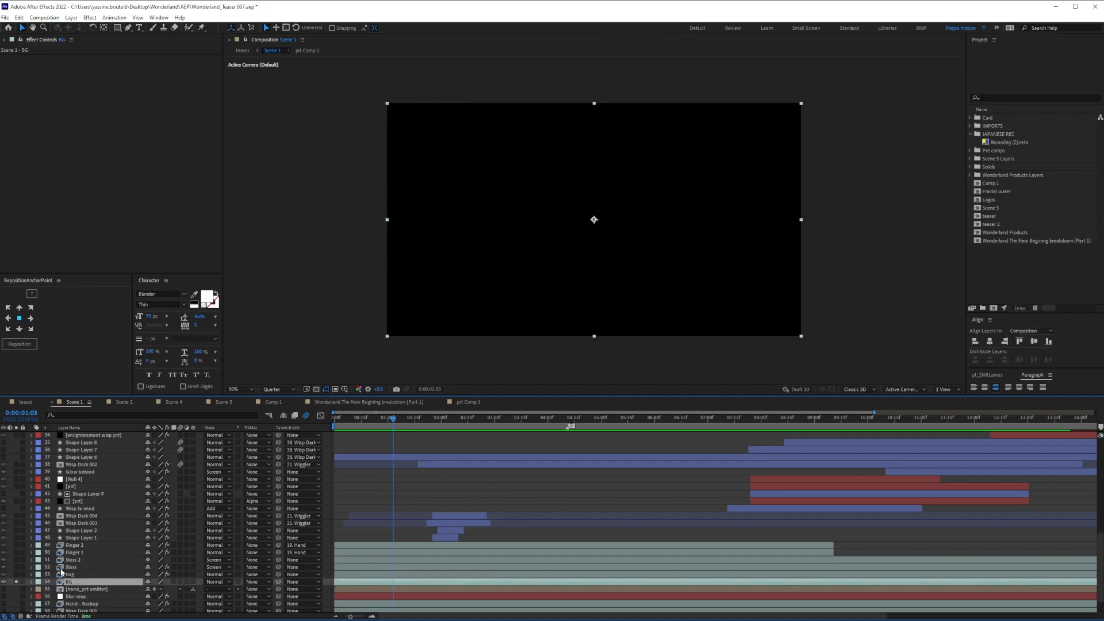
drag(16, 552, 16, 545)
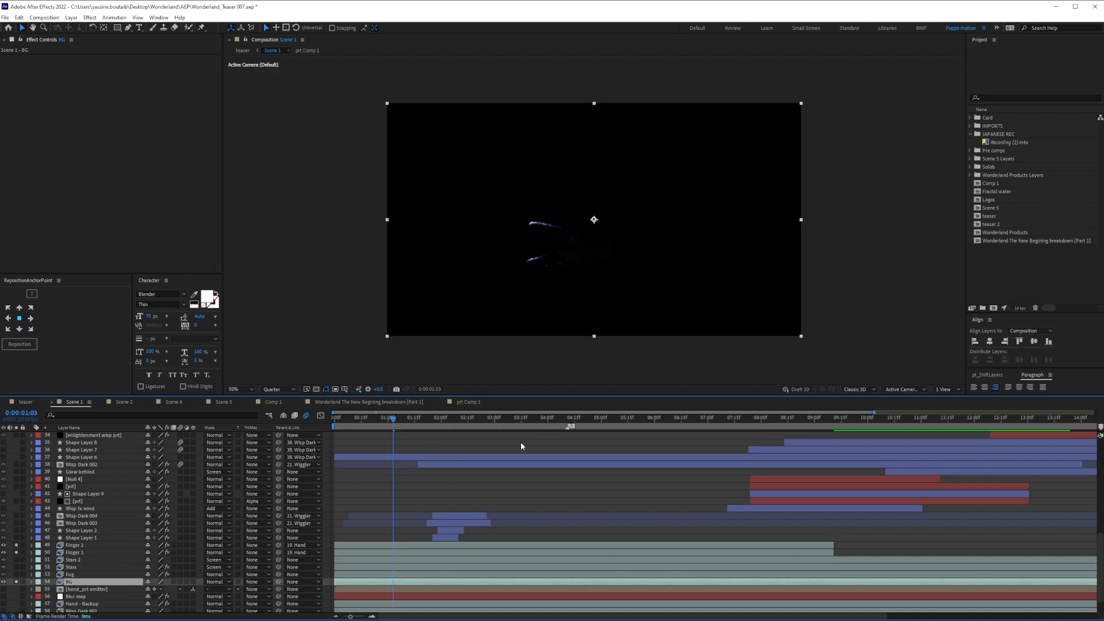
click(341, 371)
click(16, 582)
click(317, 390)
drag(392, 417, 506, 427)
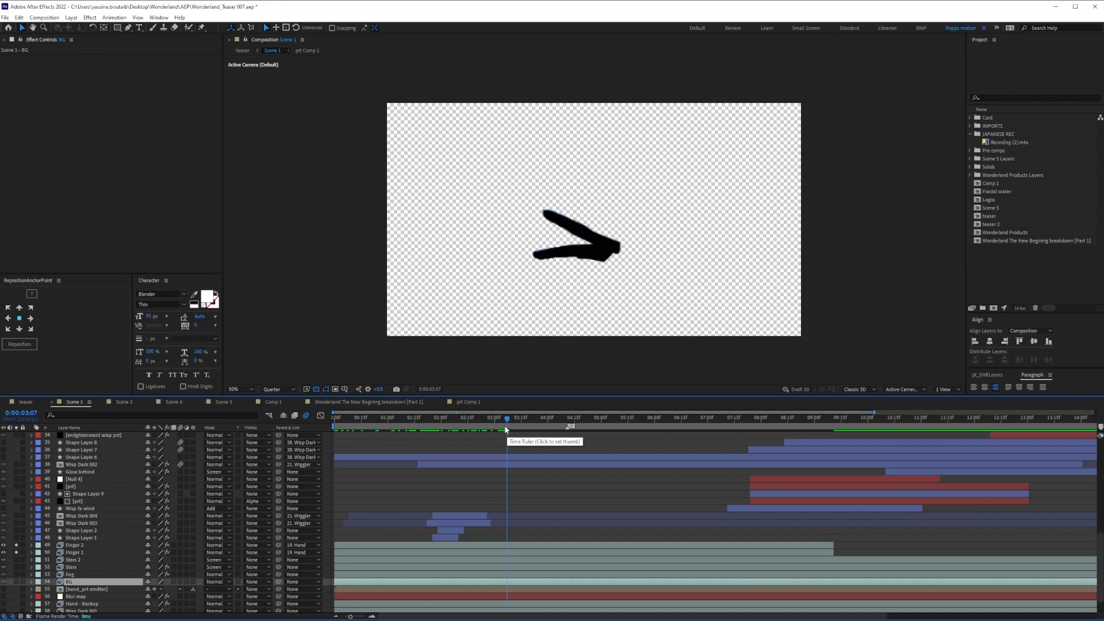
key(space)
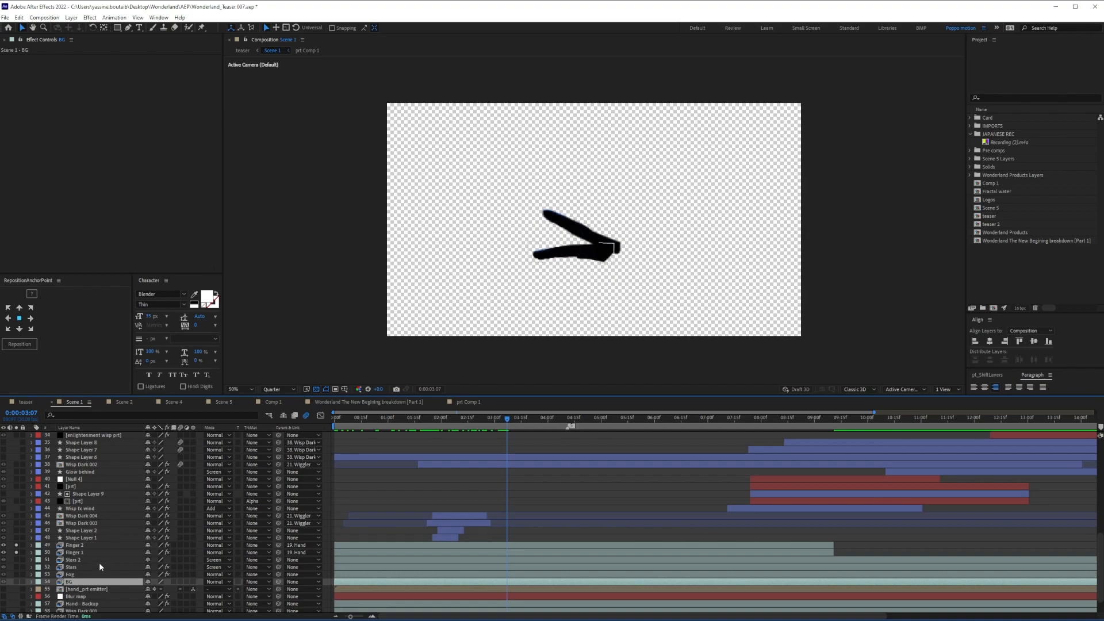
- Solo the Hand and Thumbs layers alongside the fingers and scrub the assembled hand back to 0:00:00:08
scroll(111, 520, up, 3)
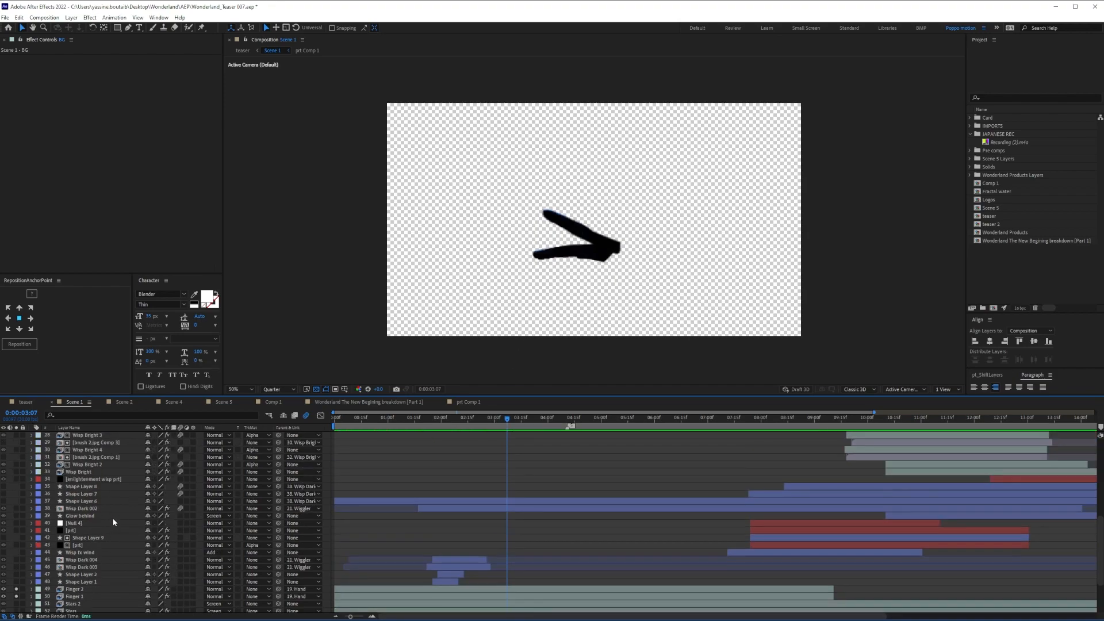
scroll(75, 520, up, 3)
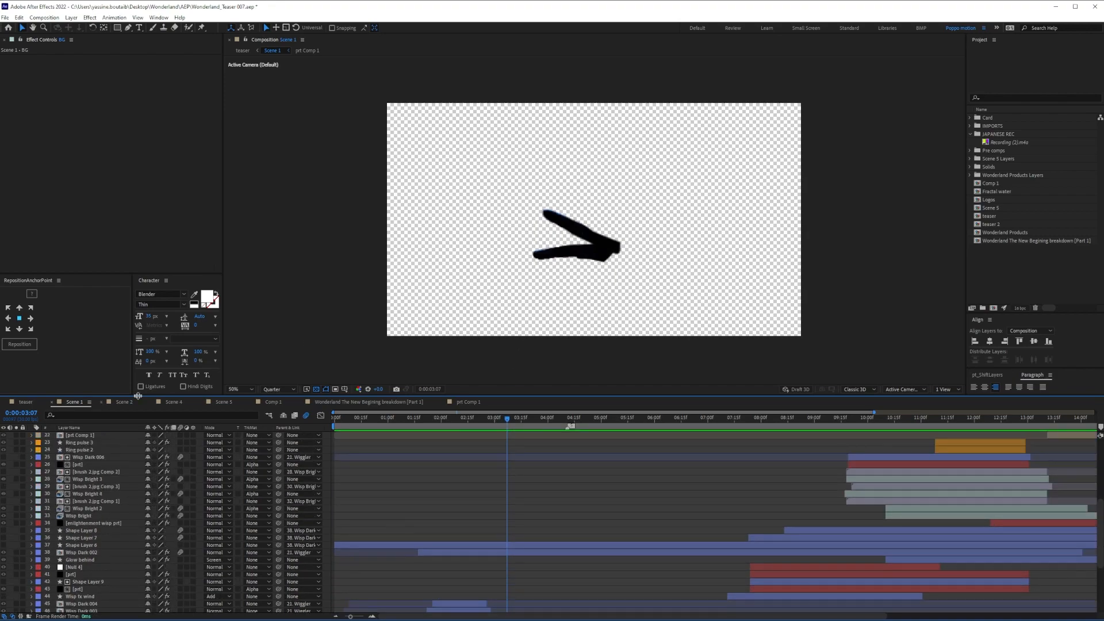
scroll(82, 501, up, 3)
scroll(82, 493, up, 2)
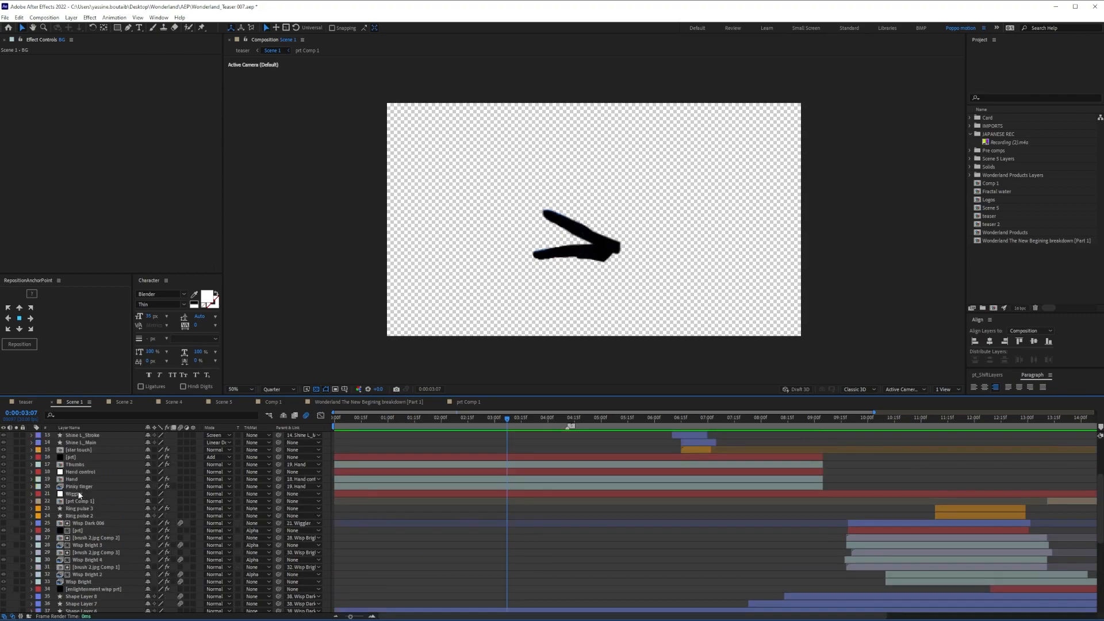
click(11, 481)
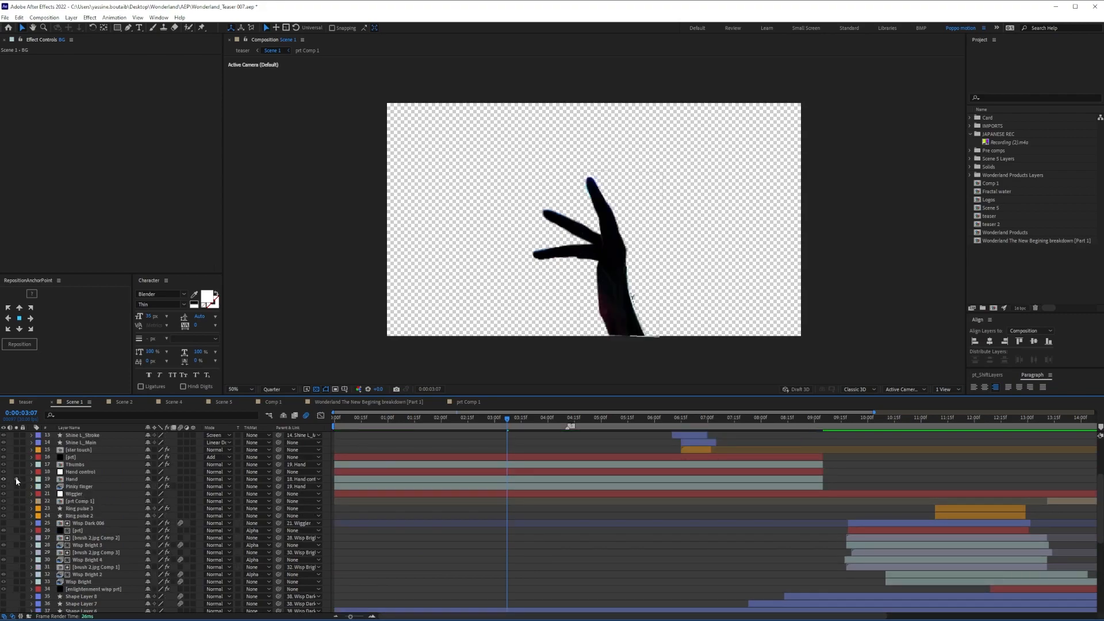
click(16, 465)
drag(577, 421, 349, 438)
- Reveal the Hand layer's keyframes and switch off its Puppet effect to compare the motion
click(73, 479)
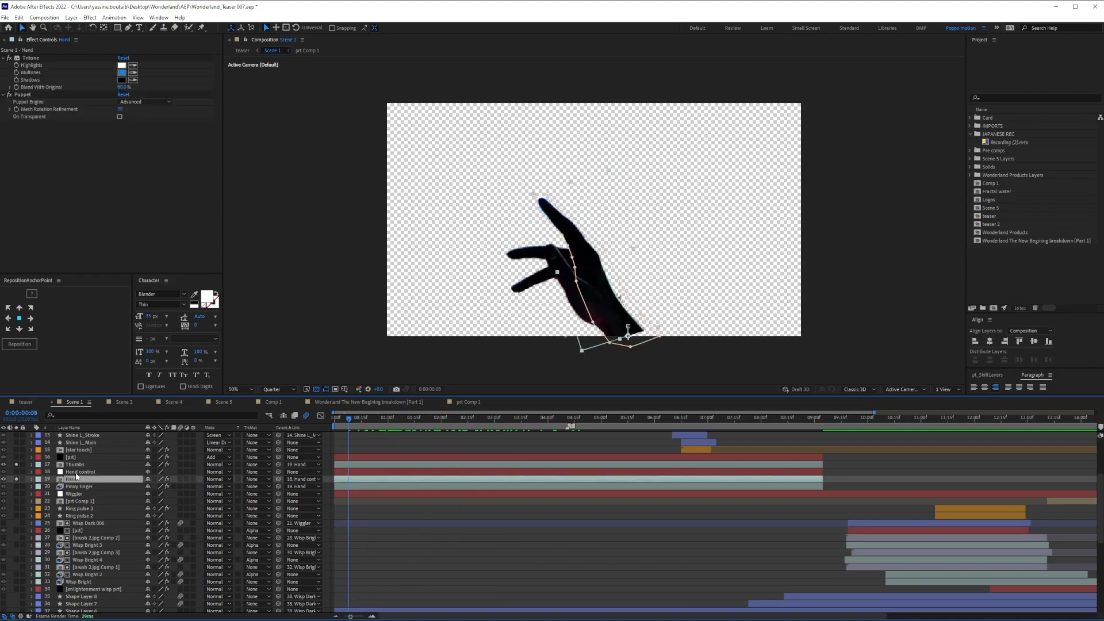
key(u)
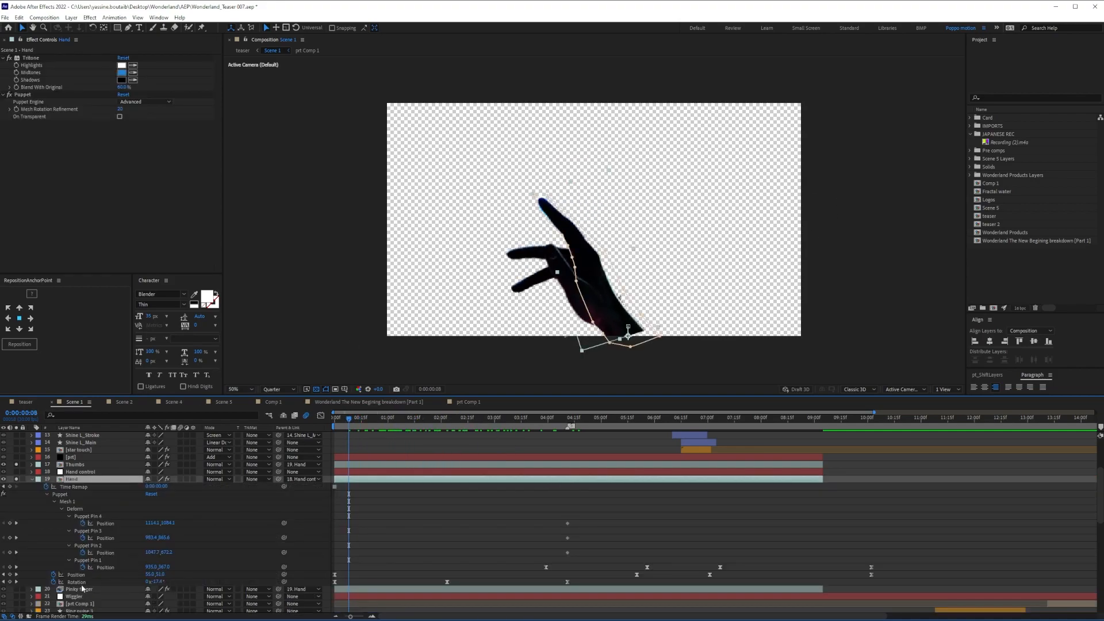
drag(343, 419, 574, 427)
click(9, 96)
drag(339, 419, 345, 420)
- Unsolo the Thumbs and finger layers and review the Hand layer alone with its Puppet effect switched back on
click(16, 465)
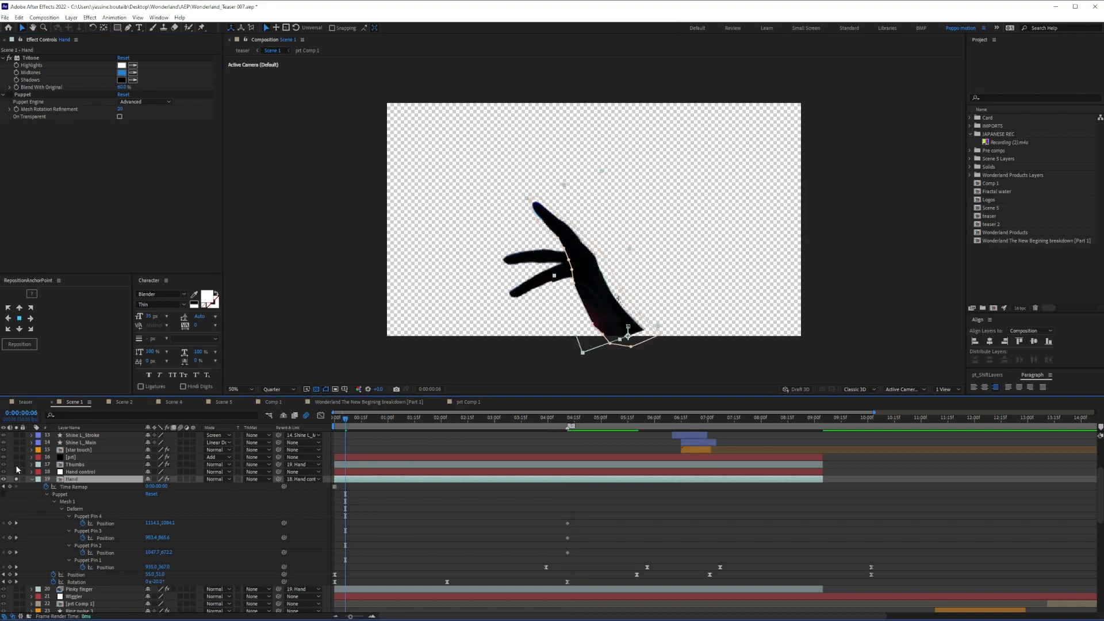
scroll(34, 567, down, 7)
click(16, 581)
scroll(35, 566, up, 6)
drag(336, 421, 658, 430)
key(Home)
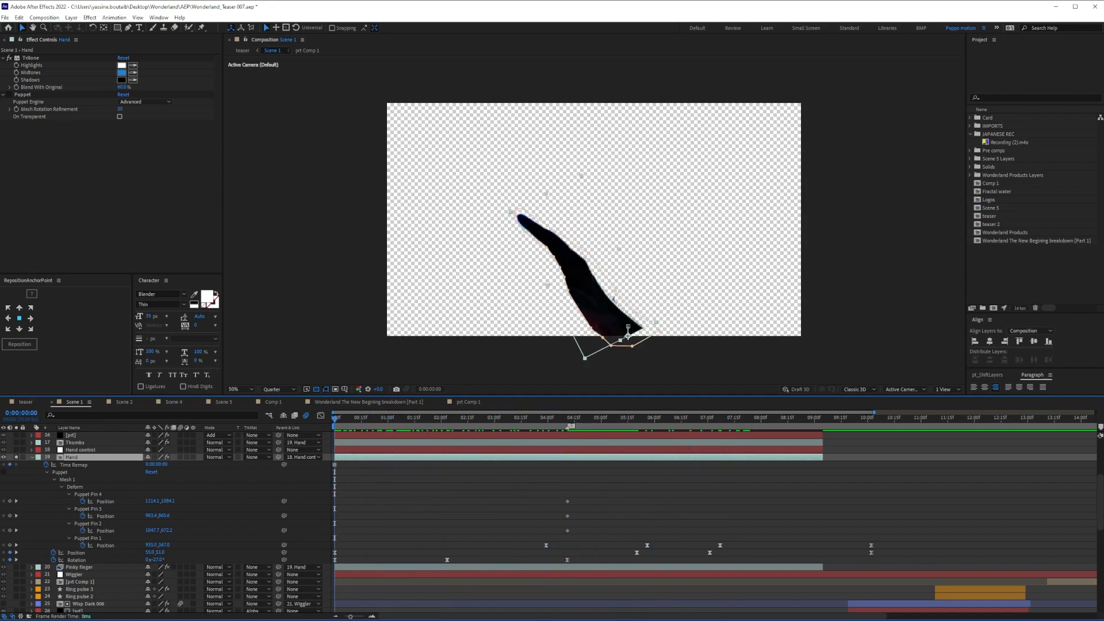
drag(387, 421, 740, 436)
key(space)
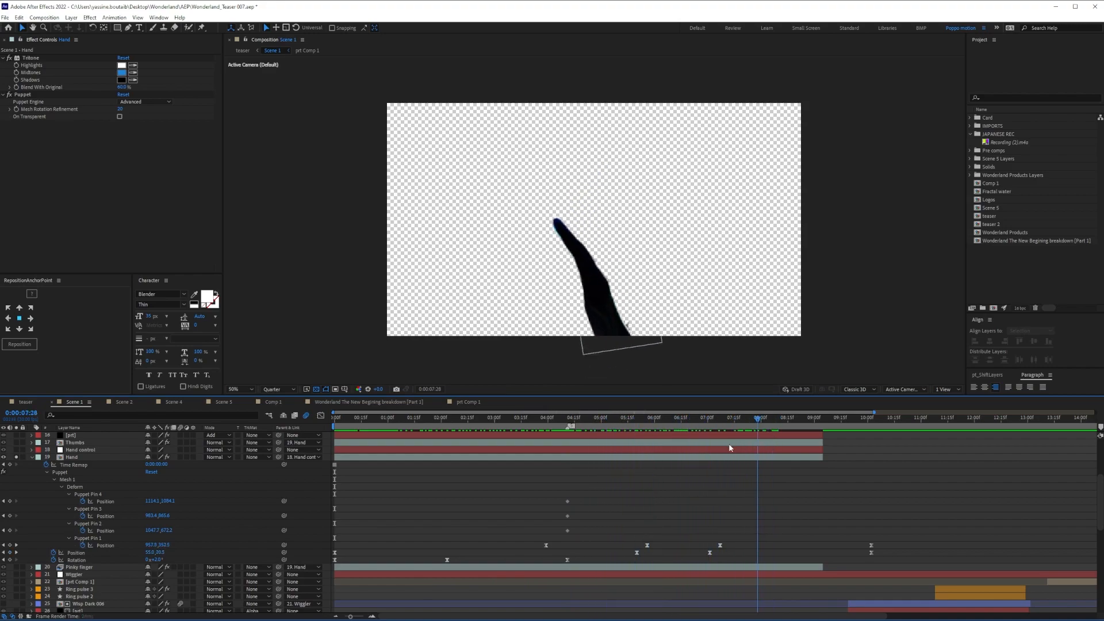
- With Thumbs and Hand soloed at 0:00:02:26, try moving the thumb-tip puppet pin outward and undo the move
key(Home)
scroll(24, 476, up, 1)
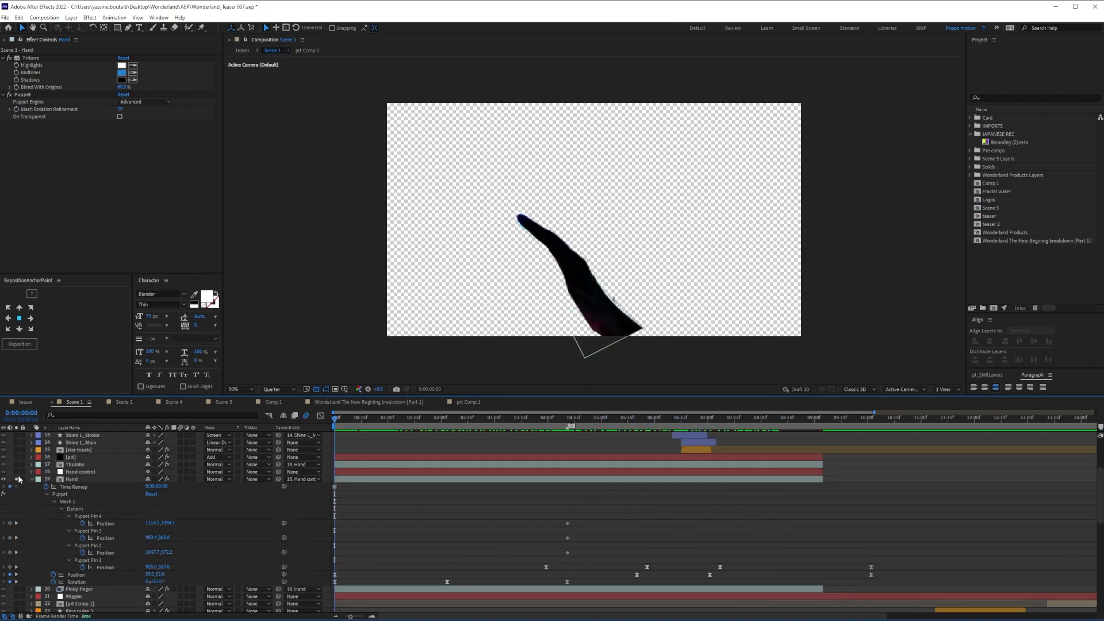
drag(374, 420, 487, 433)
click(590, 240)
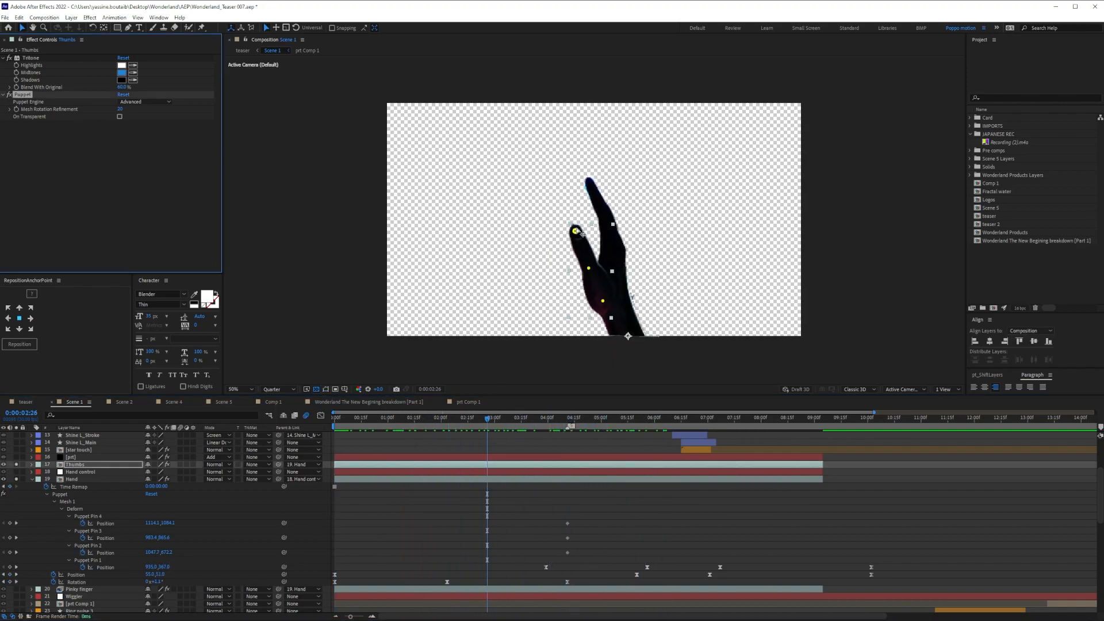
drag(575, 231, 521, 246)
key(ctrl+z)
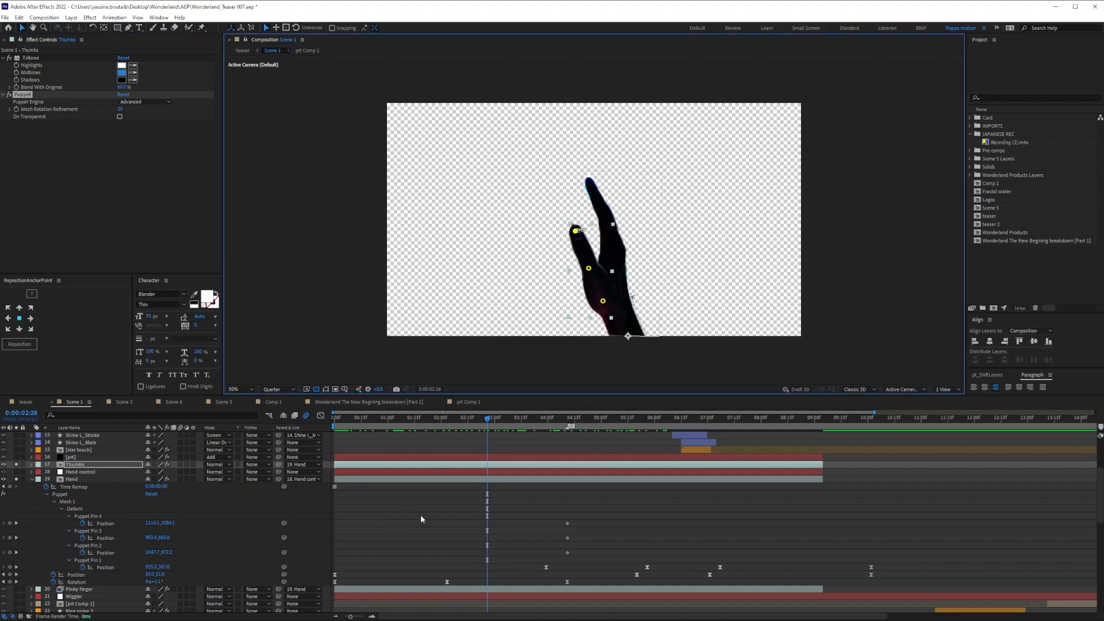
- Try moving the Hand control null at the first frame, undo the move, and examine its Position and Rotation keyframes
click(32, 479)
click(79, 471)
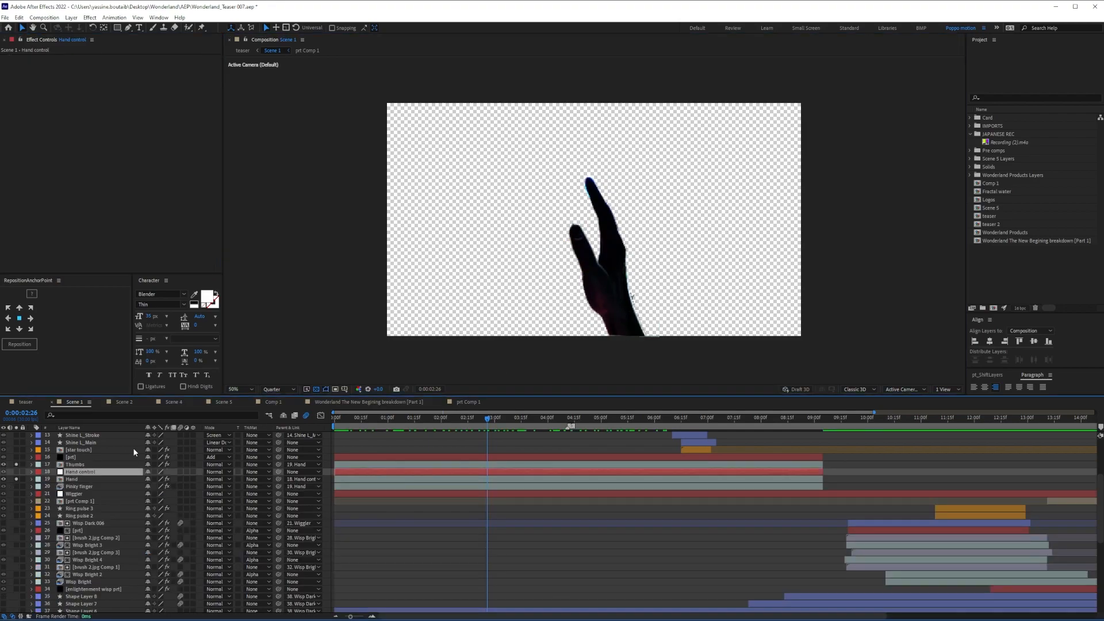
click(336, 420)
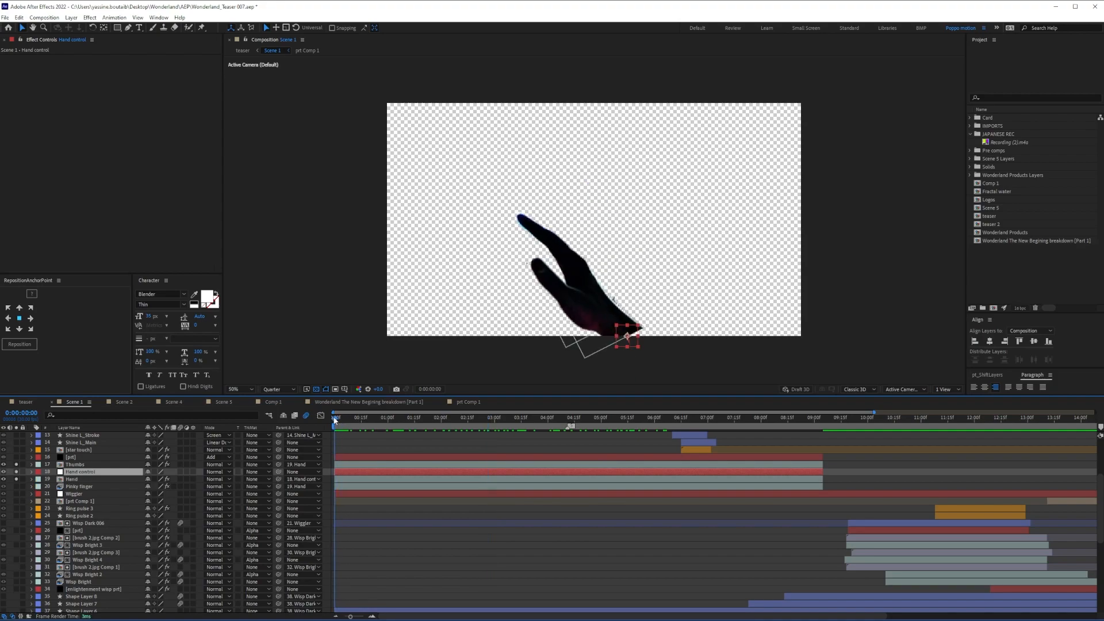
mouse_move(337, 420)
mouse_down()
mouse_move(679, 416)
mouse_move(335, 419)
mouse_up()
click(92, 480)
click(79, 472)
mouse_move(621, 342)
mouse_down()
mouse_move(656, 289)
mouse_move(615, 329)
mouse_up()
key(ctrl+z)
key(u)
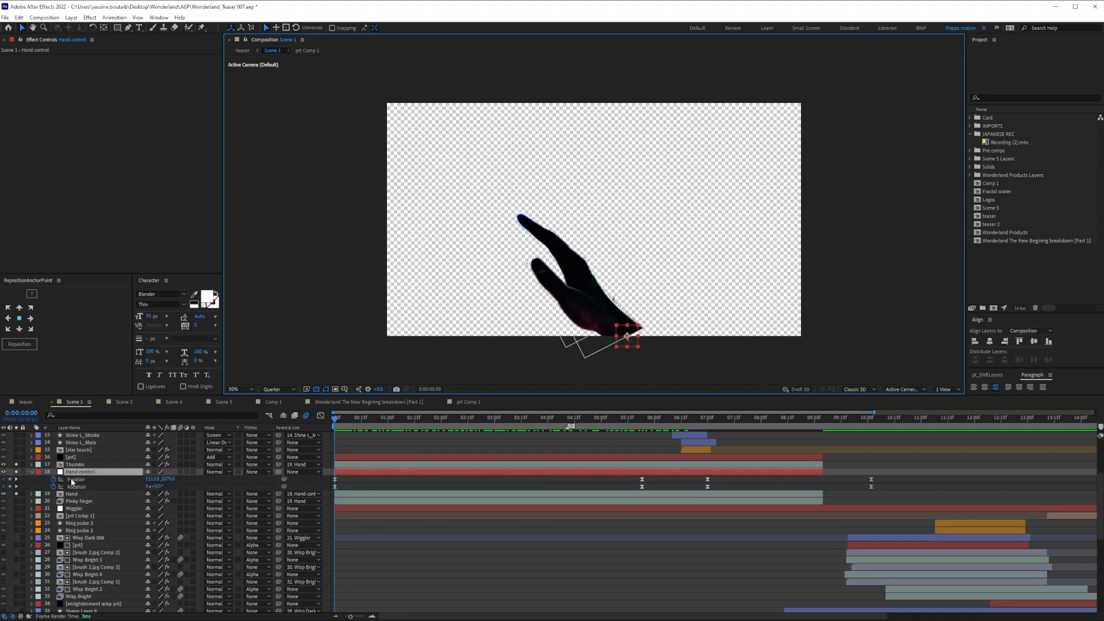
key(u)
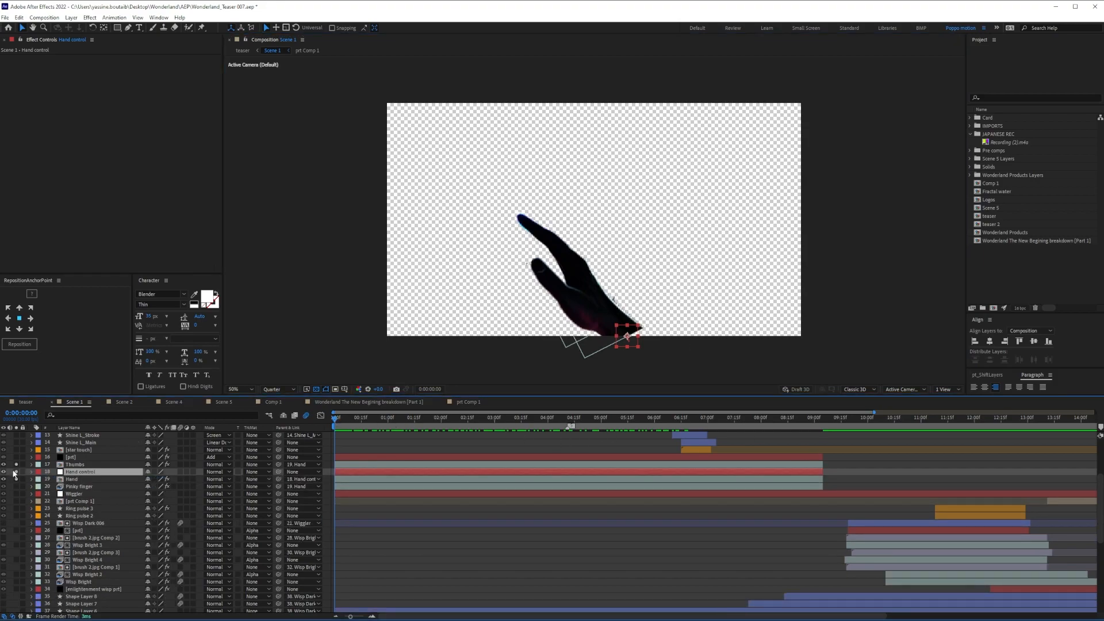
- Unsolo the hand layers to show the full scene and scrub to 0:00:03:00
scroll(77, 474, up, 4)
scroll(77, 474, down, 5)
drag(16, 442, 17, 457)
click(377, 507)
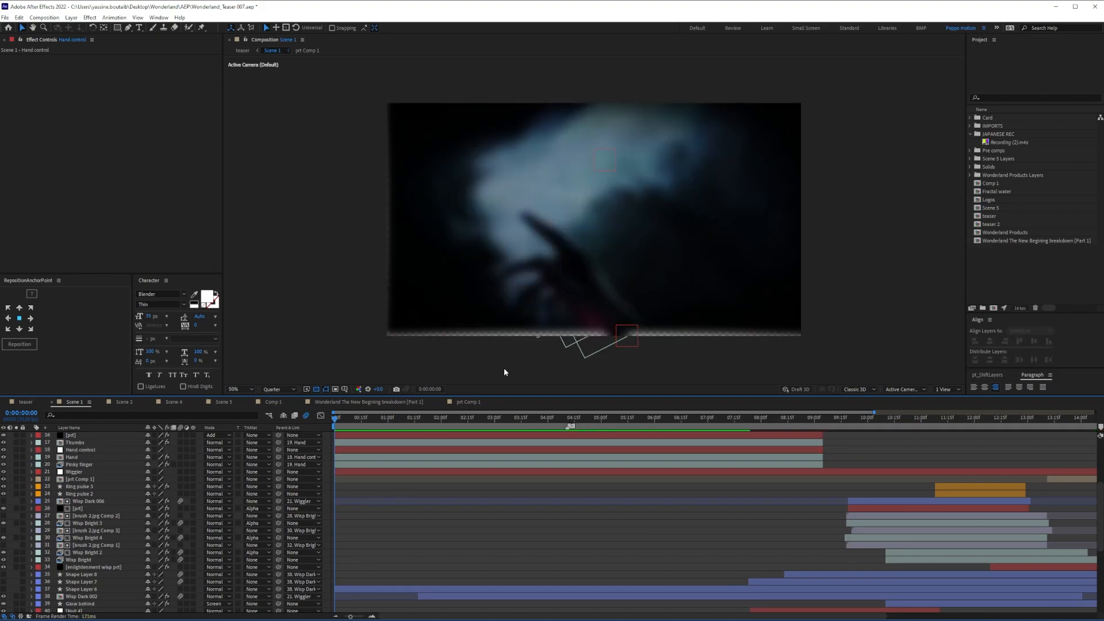
drag(341, 415, 495, 417)
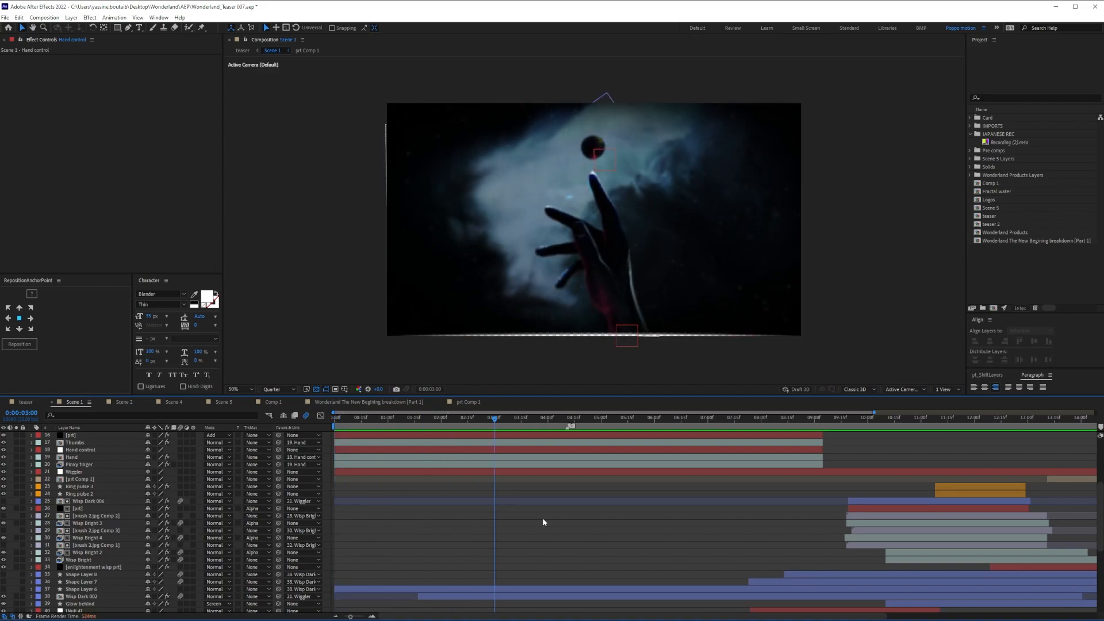
- Solo Wisp Dark 004, Wisp Dark 003, Shape Layer 2, Shape Layer 1 and Wisp Dark 002, and view them at 0:00:01:26
scroll(539, 517, down, 6)
click(457, 418)
drag(456, 419, 439, 417)
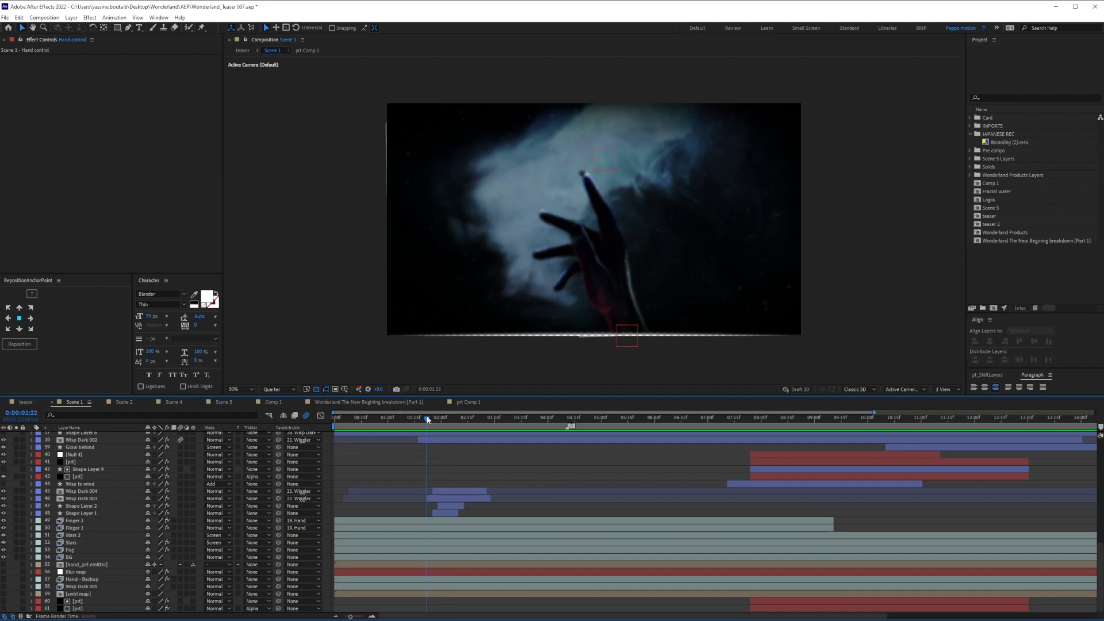
drag(17, 514, 17, 493)
key(Page_Up)
key(Page_Up)
key(Page_Up)
scroll(56, 476, up, 2)
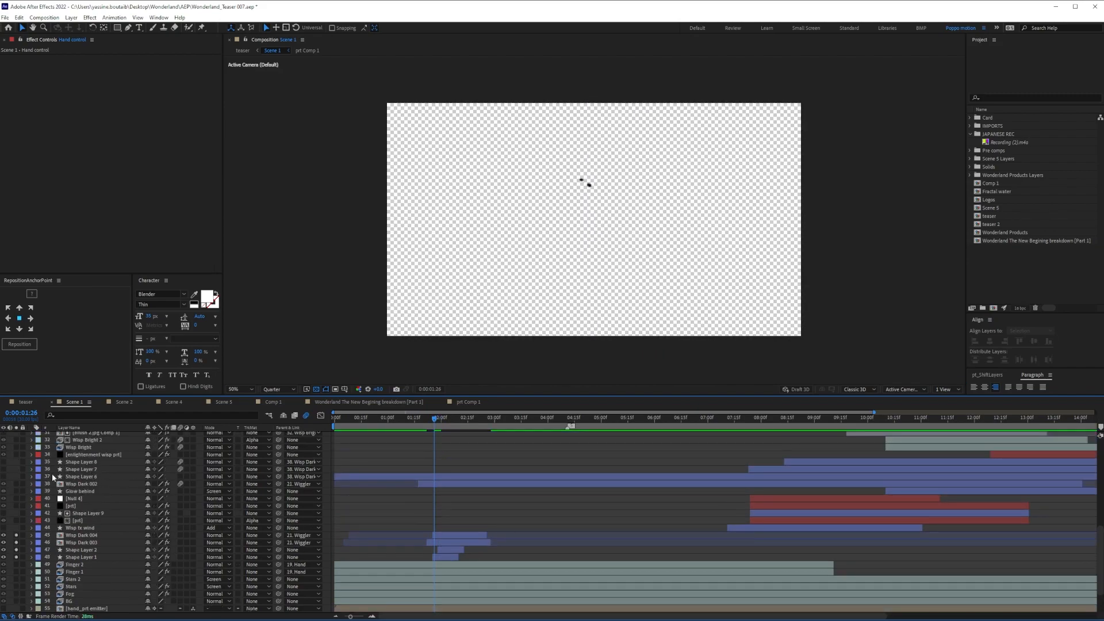
click(16, 484)
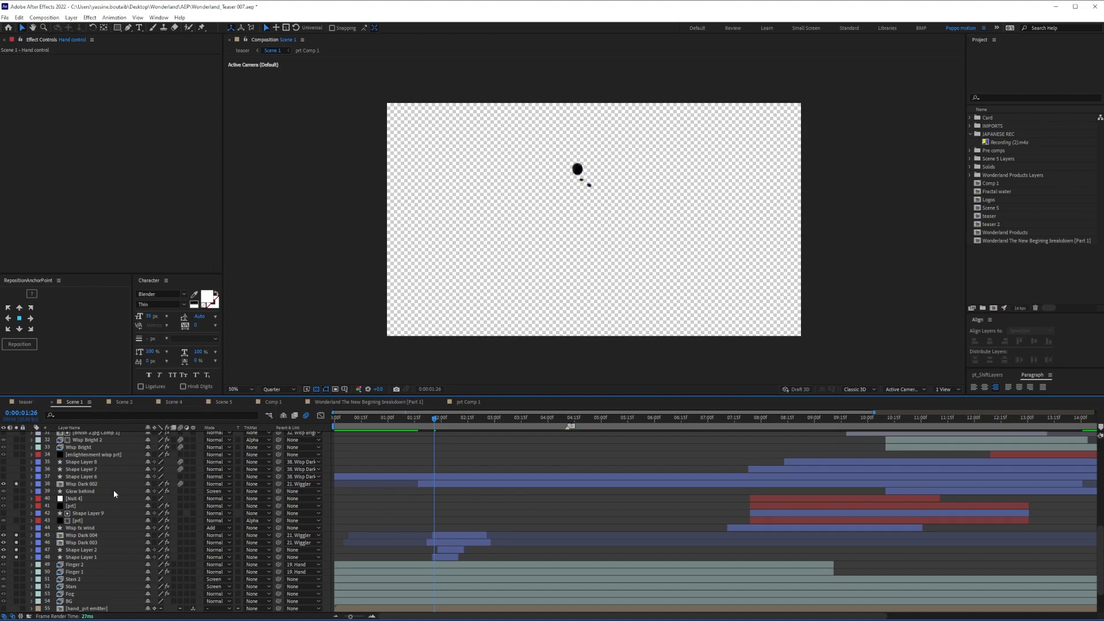
scroll(74, 493, up, 1)
scroll(19, 466, up, 5)
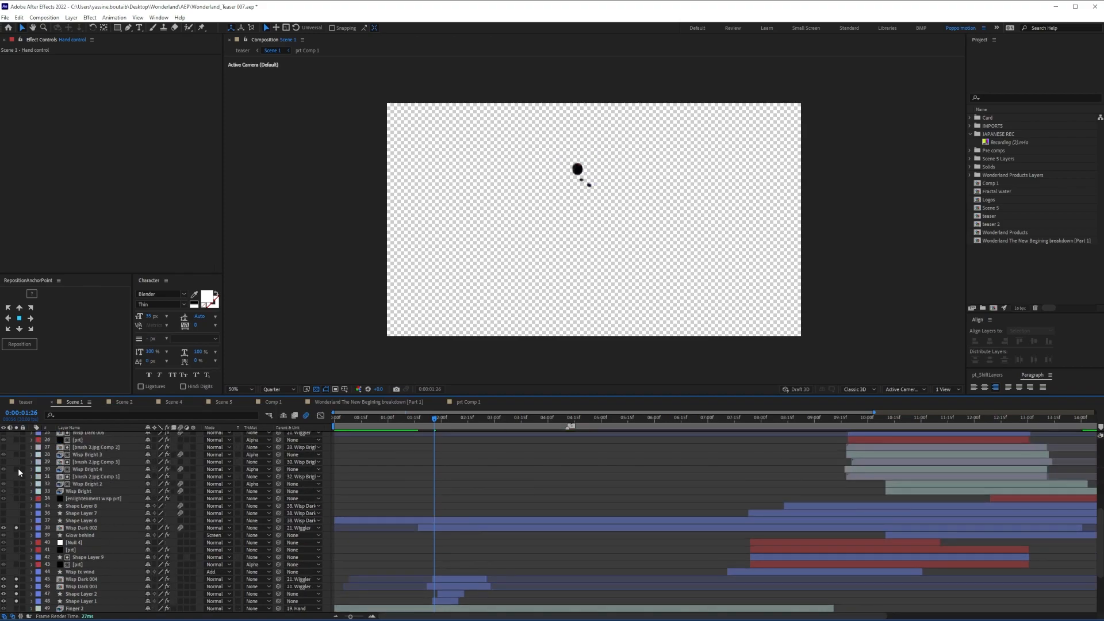
scroll(19, 468, up, 1)
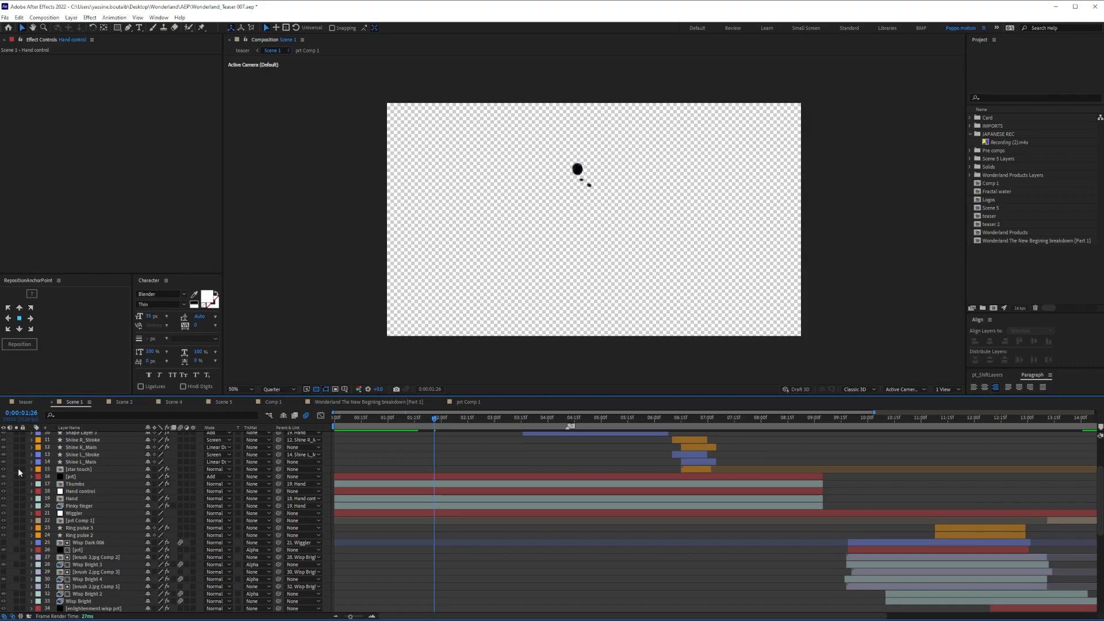
- Inspect the soloed black ball and droplets up close at 0:00:02:04 in Full resolution, then scrub to 0:00:01:29 and restore Quarter resolution
scroll(523, 547, down, 6)
mouse_move(435, 421)
mouse_down()
mouse_move(415, 416)
mouse_move(450, 419)
mouse_up()
scroll(595, 170, up, 3)
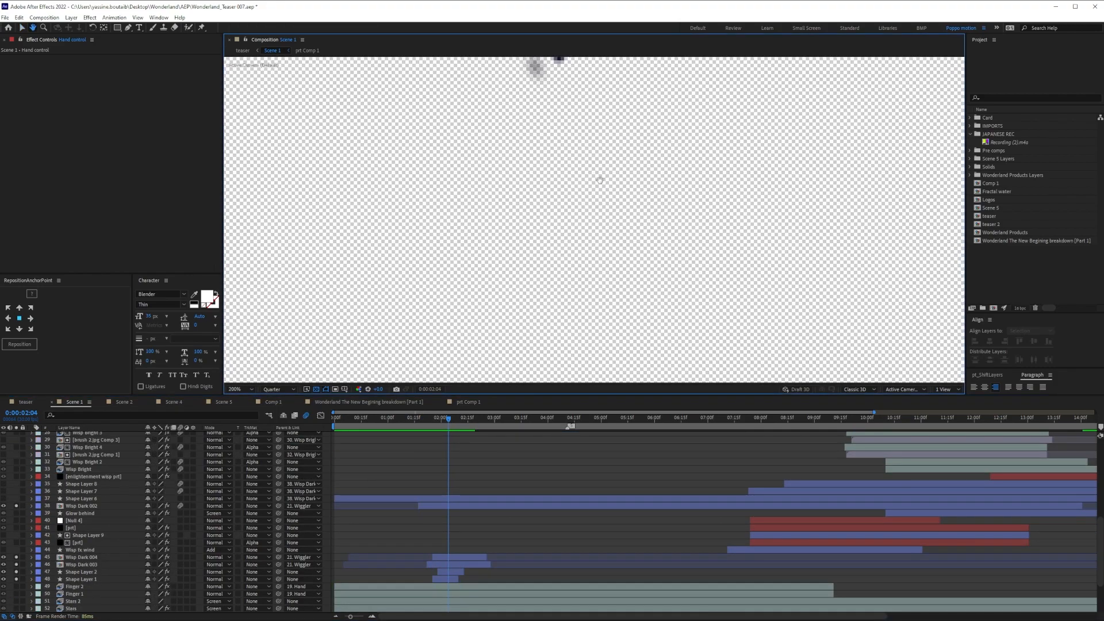
drag(596, 170, 665, 352)
click(275, 390)
click(277, 411)
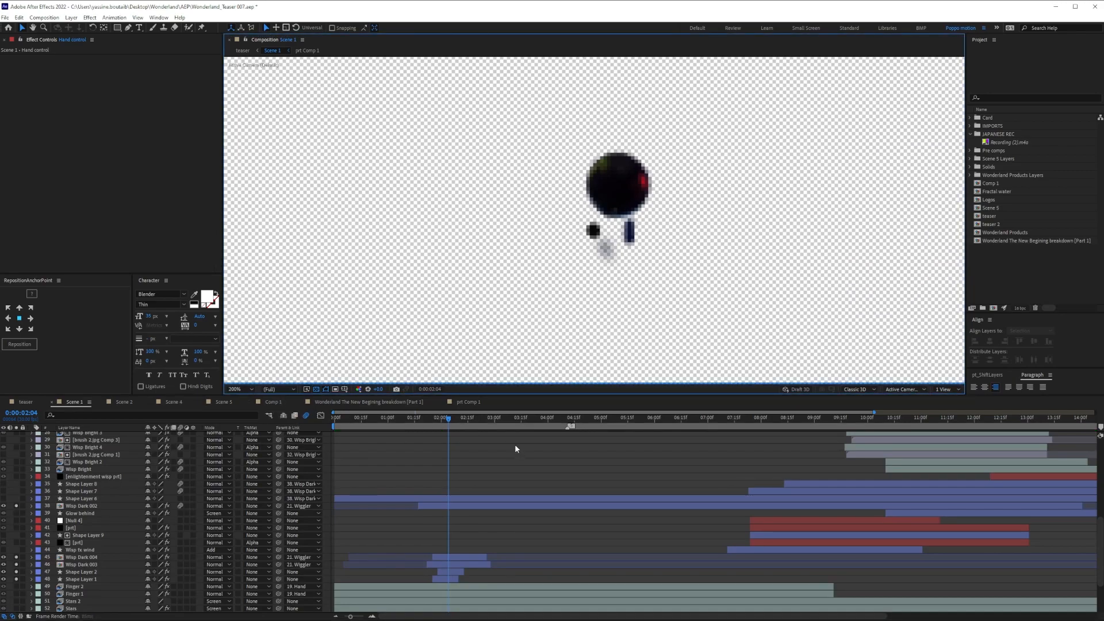
drag(450, 424, 439, 420)
click(278, 390)
click(279, 438)
- Examine the effects applied to Wisp Dark 004, Wisp Dark 003 and Shape Layer 2
click(73, 555)
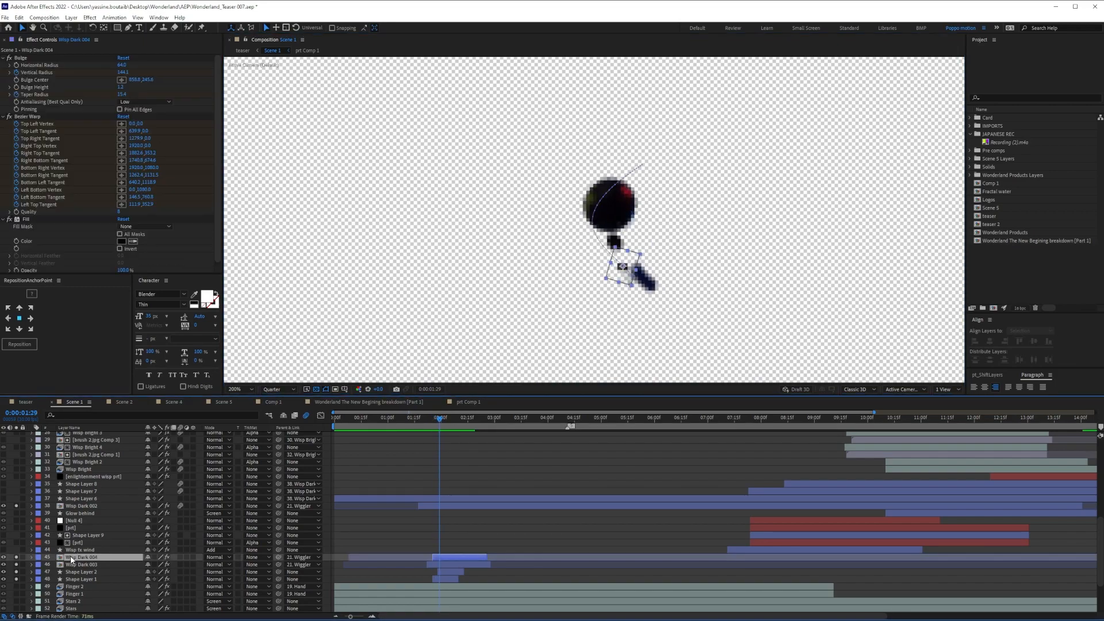
click(76, 564)
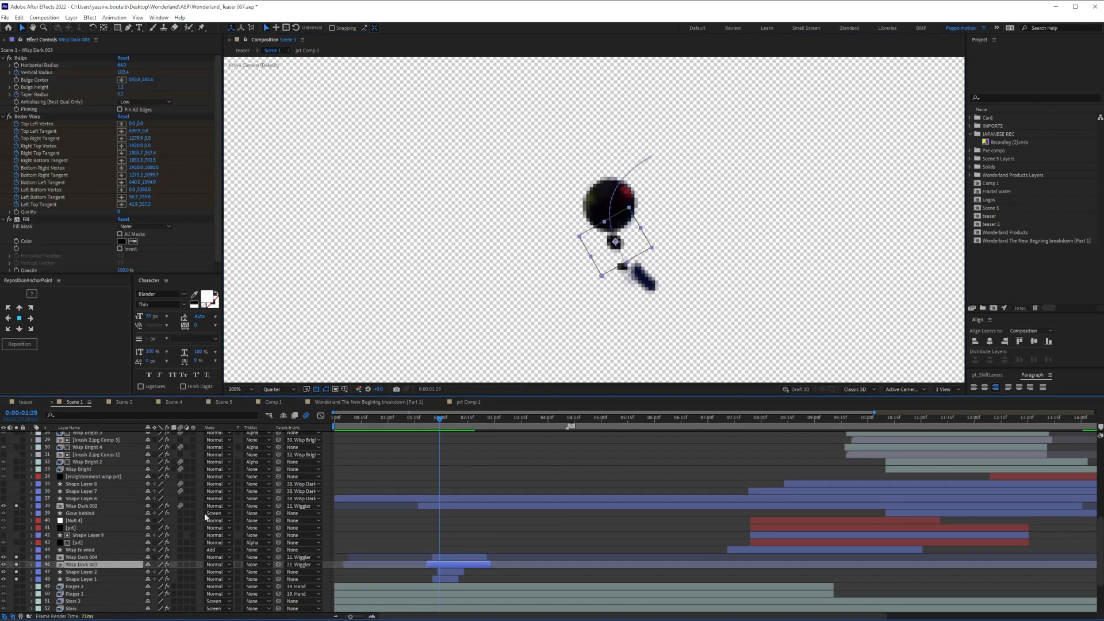
click(77, 572)
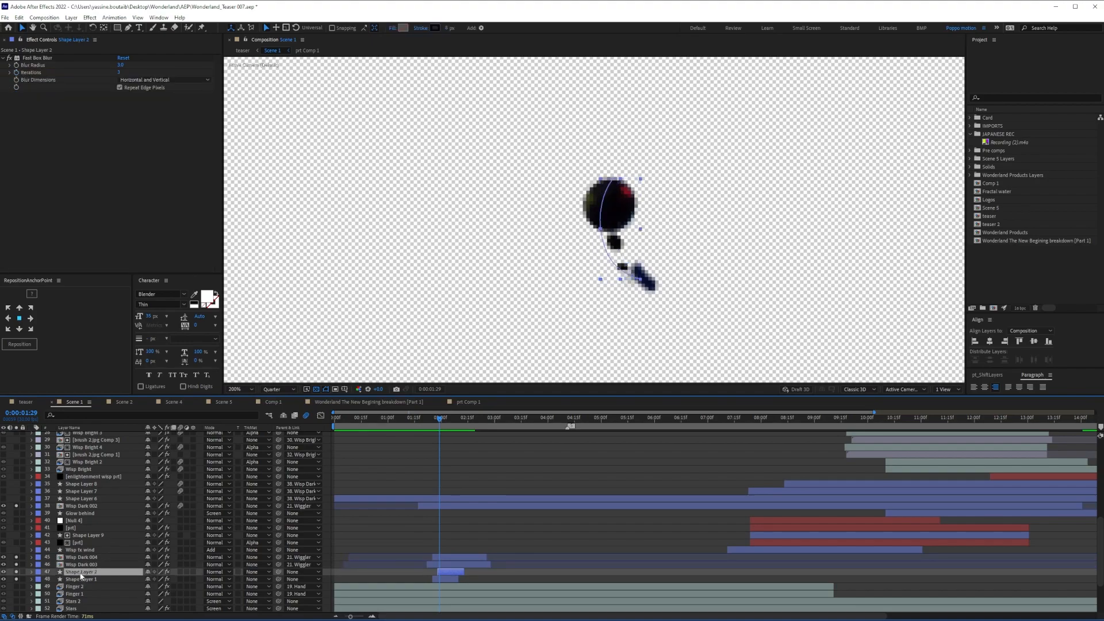
- Isolate Shape Layer 1 by unsoloing the other wisp and shape layers, and review its motion up to 0:00:02:03
drag(16, 506, 15, 565)
click(16, 572)
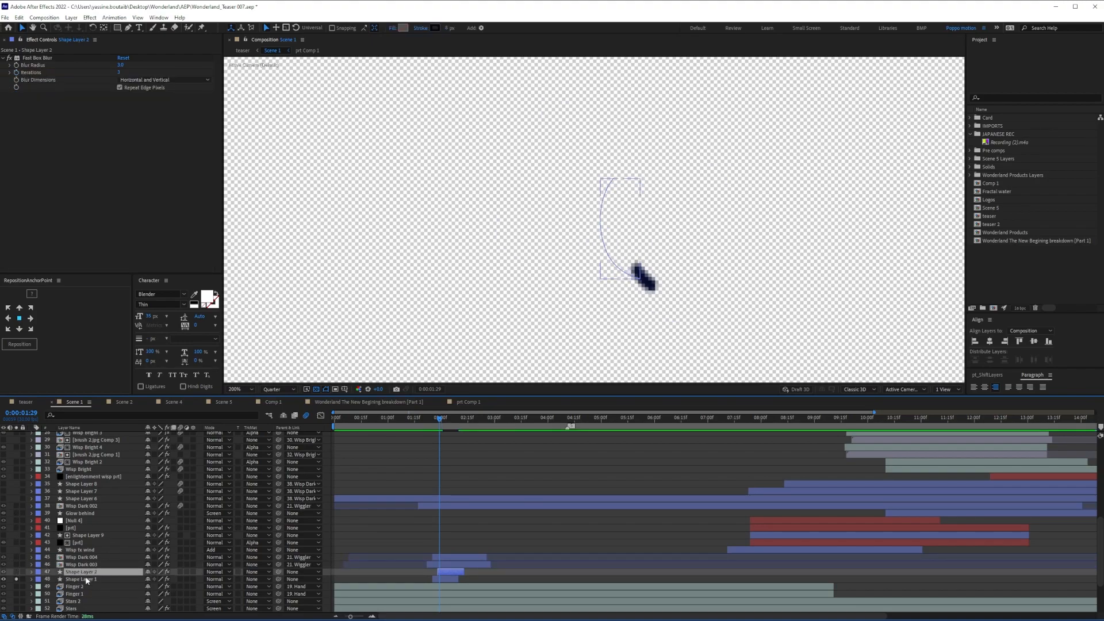
click(86, 579)
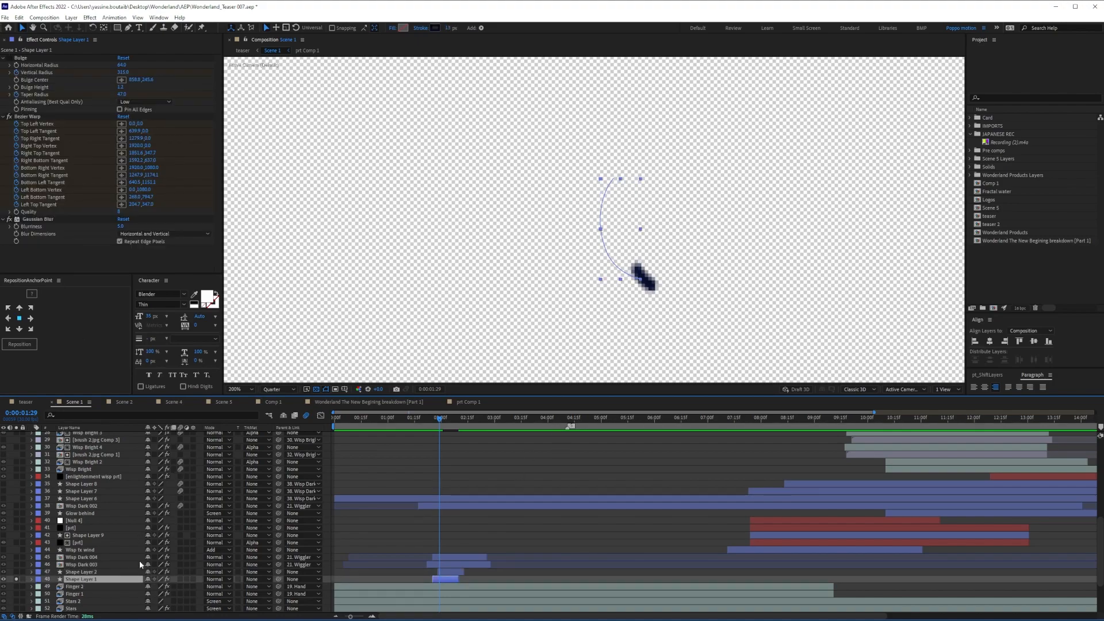
drag(439, 419, 446, 438)
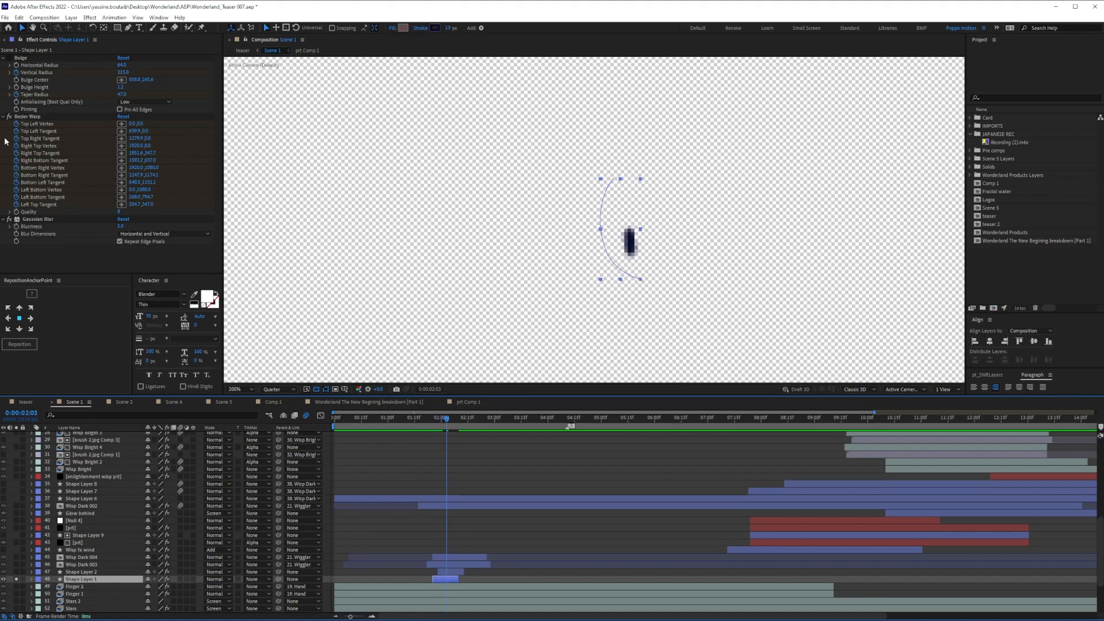
- Examine Shape Layer 1's Bezier Warp in the whole frame, scrubbing around 0:00:02:01 and toggling the effect to compare the droplet
click(26, 116)
scroll(561, 203, down, 6)
key(period)
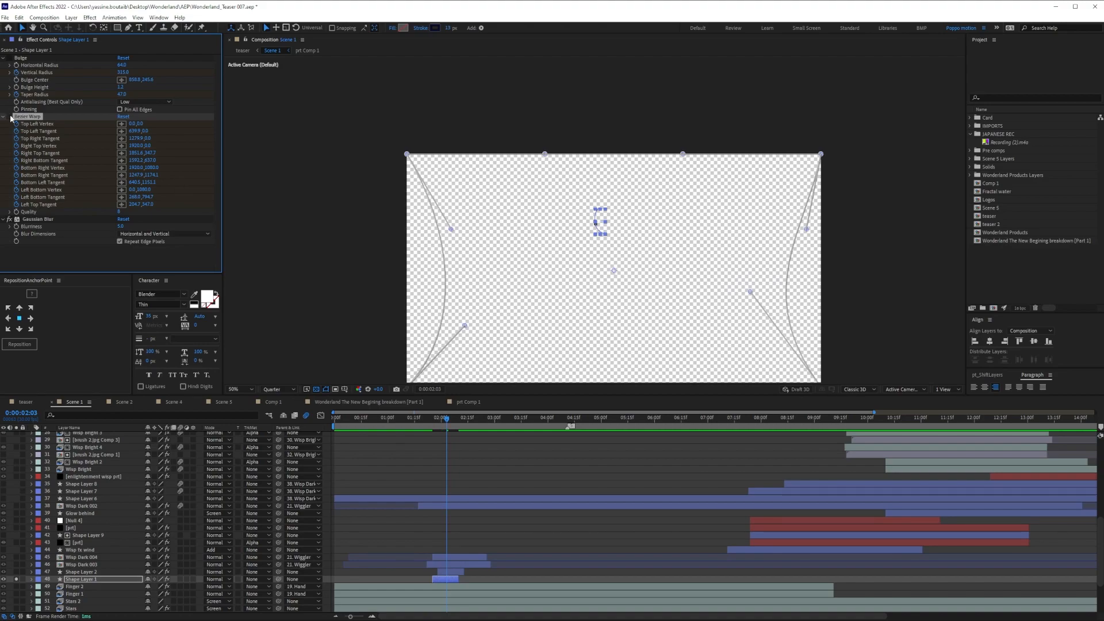
scroll(531, 231, up, 1)
click(443, 419)
click(9, 117)
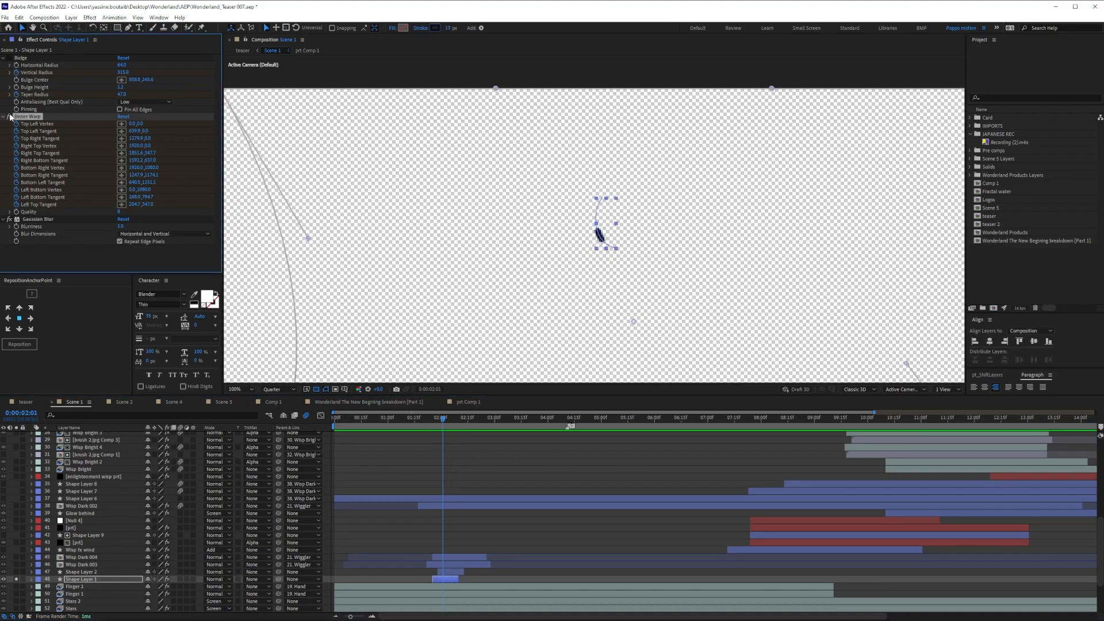
mouse_move(436, 418)
mouse_down()
mouse_move(451, 424)
mouse_move(437, 423)
mouse_up()
- Solo Shape Layer 2 together with Shape Layer 1, scrub to 0:00:02:04 and review their effects
drag(16, 579, 16, 571)
key(ctrl+Up)
mouse_move(440, 419)
mouse_down()
mouse_move(456, 424)
mouse_move(448, 428)
mouse_up()
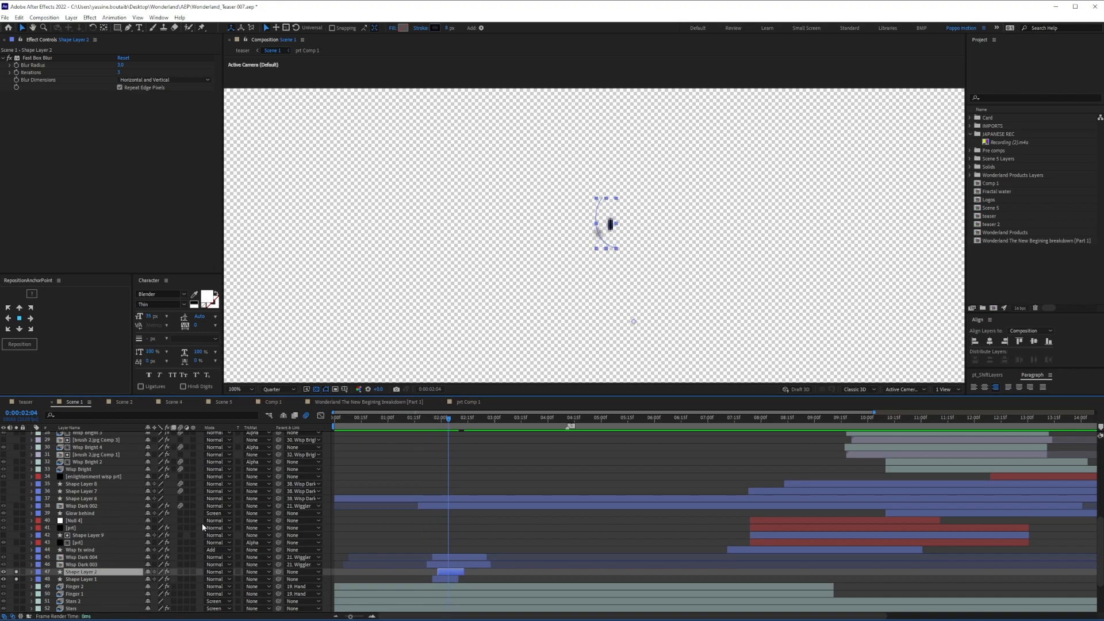
click(75, 580)
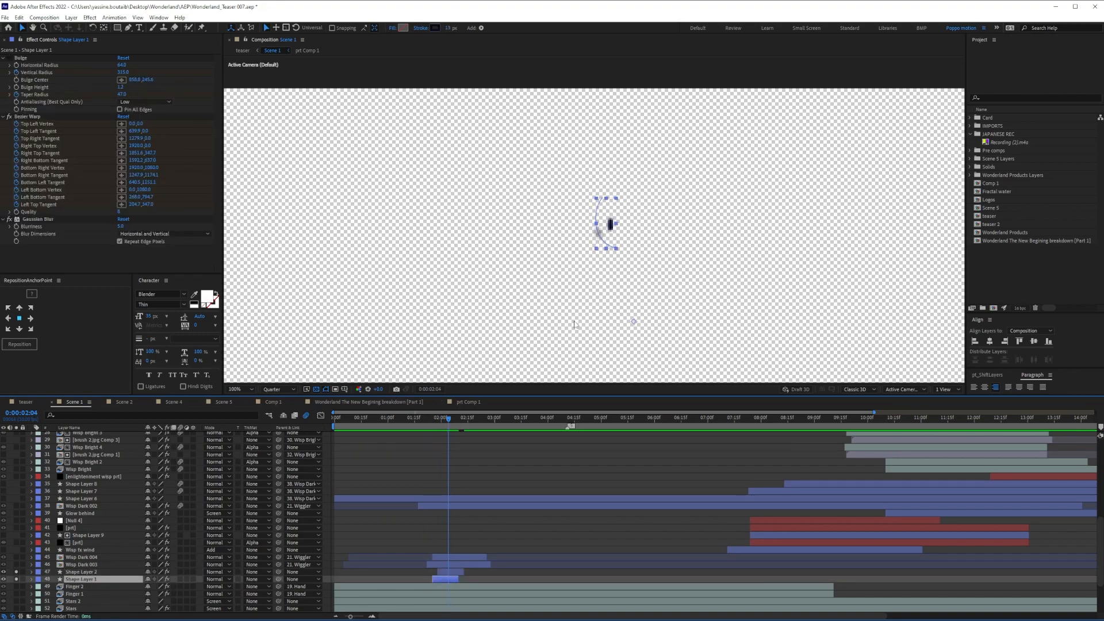
- Add Wisp Dark 003 to the soloed layers and scrub back to 0:00:01:25 to review its motion and effects
click(75, 566)
click(16, 564)
click(457, 432)
mouse_move(449, 419)
mouse_down()
mouse_move(457, 422)
mouse_move(436, 422)
mouse_up()
click(83, 564)
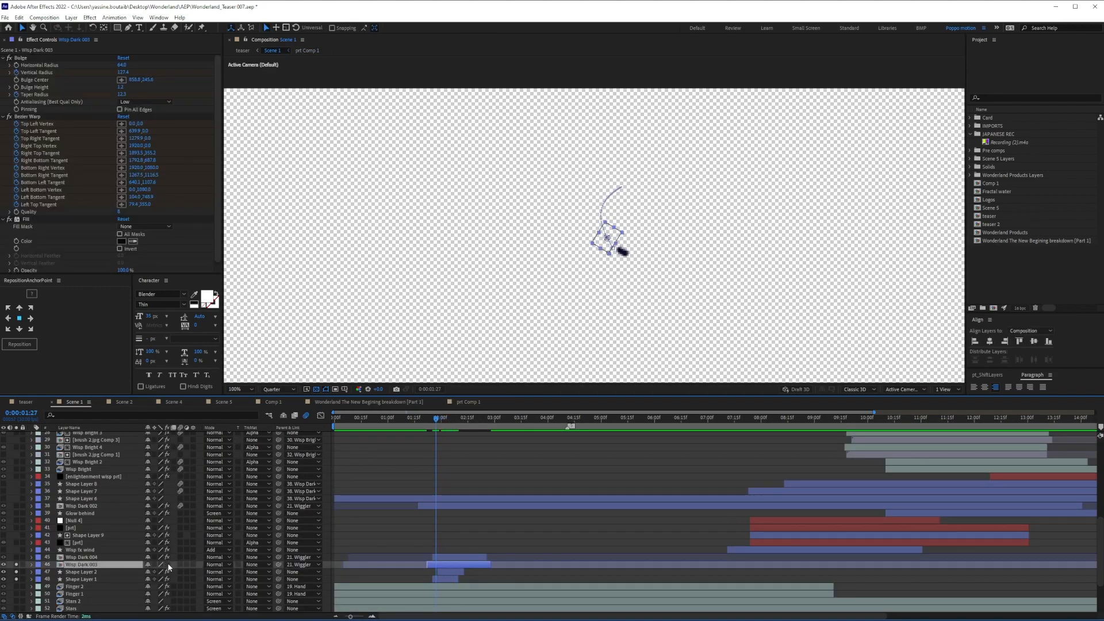
click(432, 429)
mouse_move(435, 424)
mouse_down()
mouse_move(488, 432)
mouse_move(432, 421)
mouse_up()
- Reveal Wisp Dark 003's animated properties and examine its Bulge, Bezier Warp, Position, Scale and Rotation keyframes from 0:00:01:20
click(27, 116)
key(u)
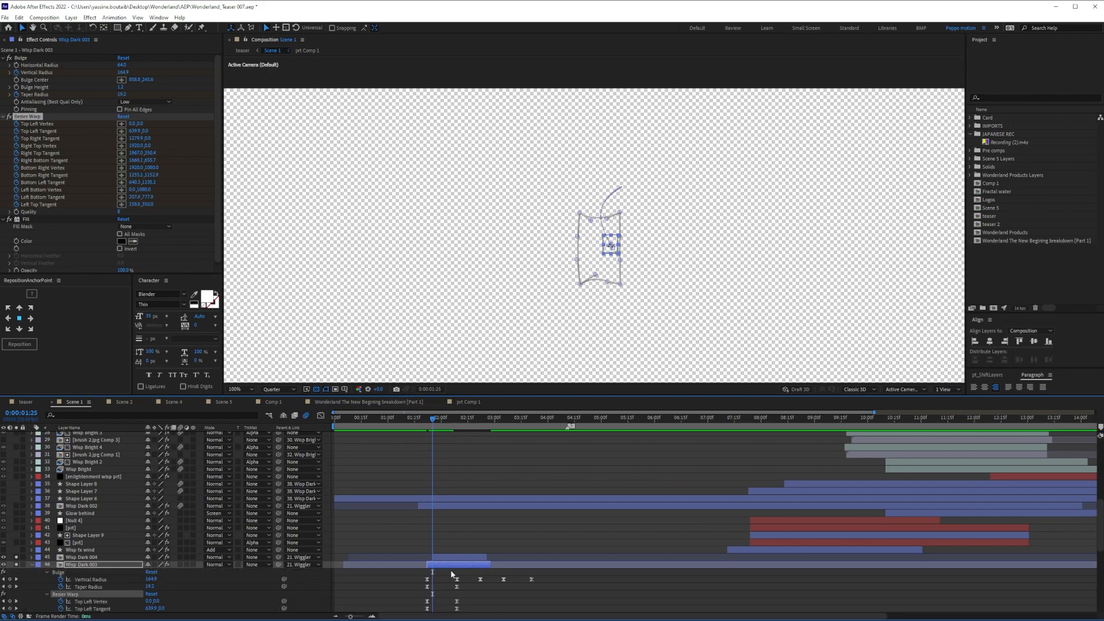
scroll(403, 569, down, 1)
scroll(439, 542, down, 2)
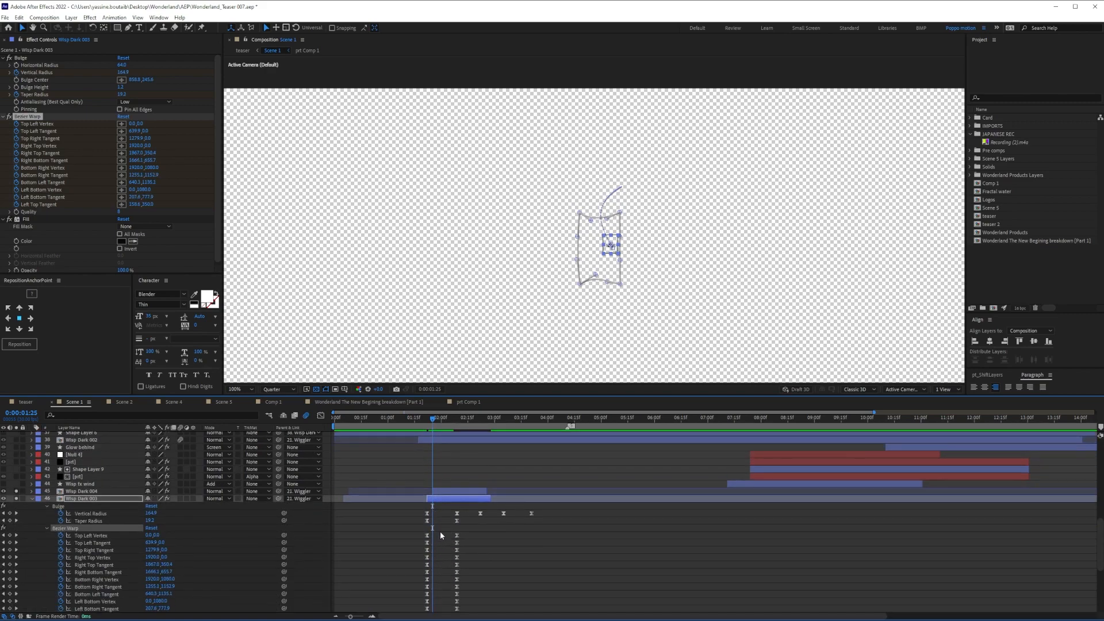
scroll(440, 532, down, 2)
drag(436, 421, 427, 420)
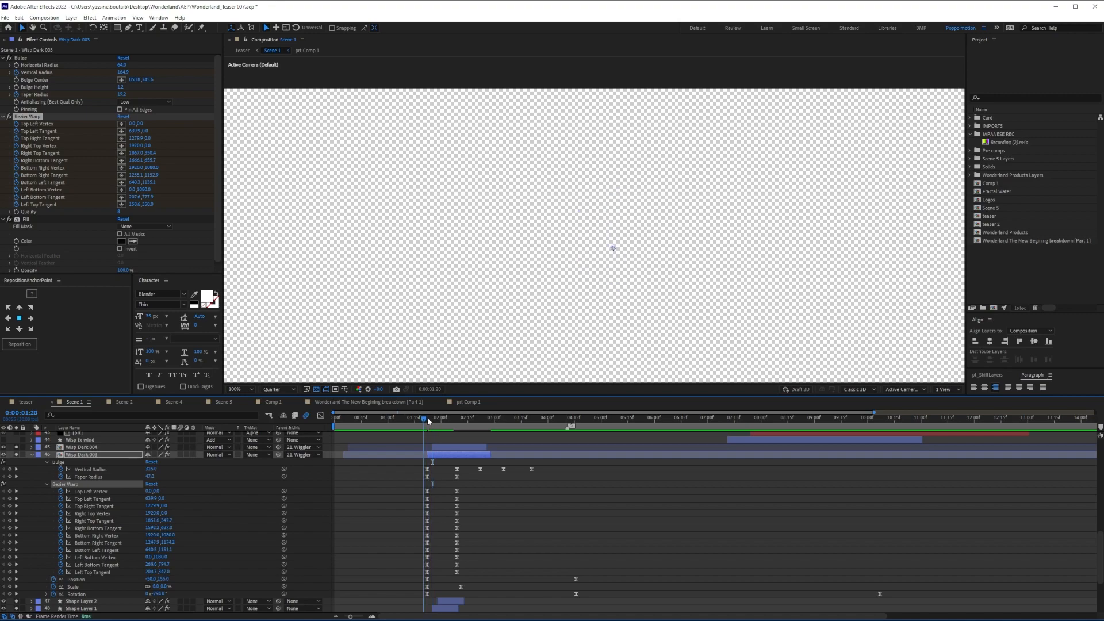
- Play the droplet animation to 0:00:02:11, examine Wisp Dark 003's Bulge and Bezier Warp controls, and collapse its keyframes
key(F2)
key(space)
click(40, 58)
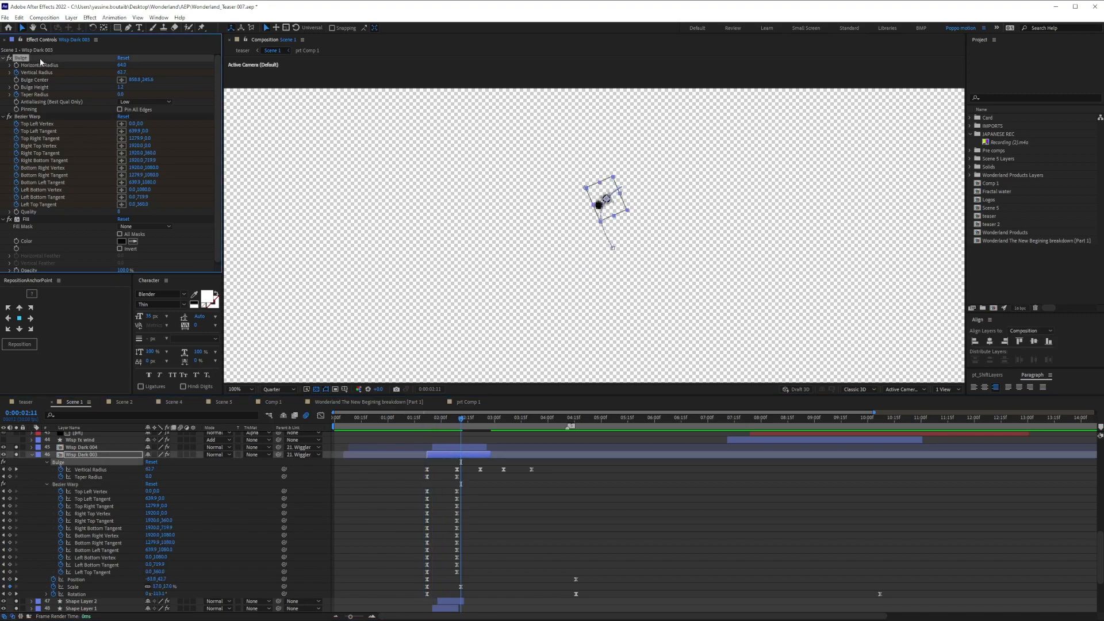
click(25, 117)
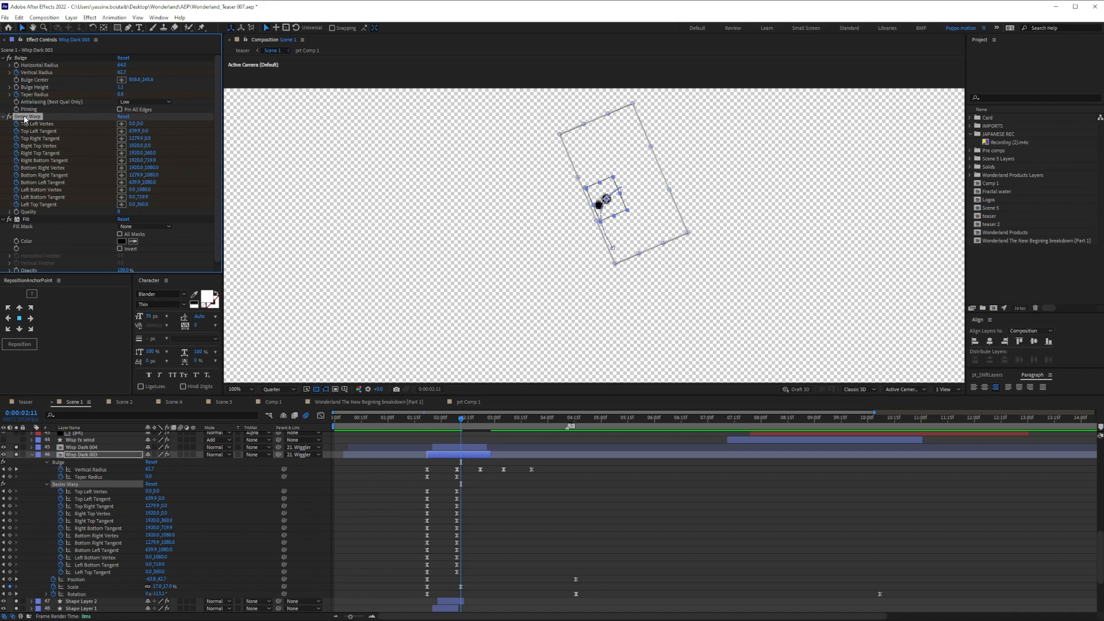
scroll(140, 543, up, 2)
click(83, 498)
key(u)
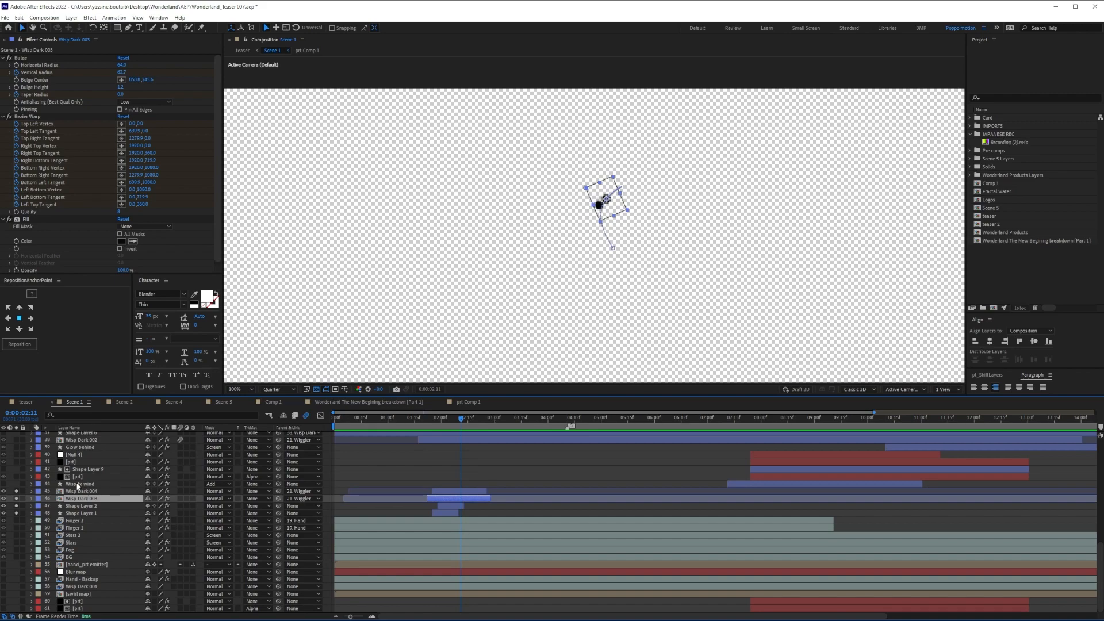
- Solo Wisp Dark 002 alongside the other droplet layers, scrub to 0:00:01:21 and examine its effects
click(17, 445)
click(17, 447)
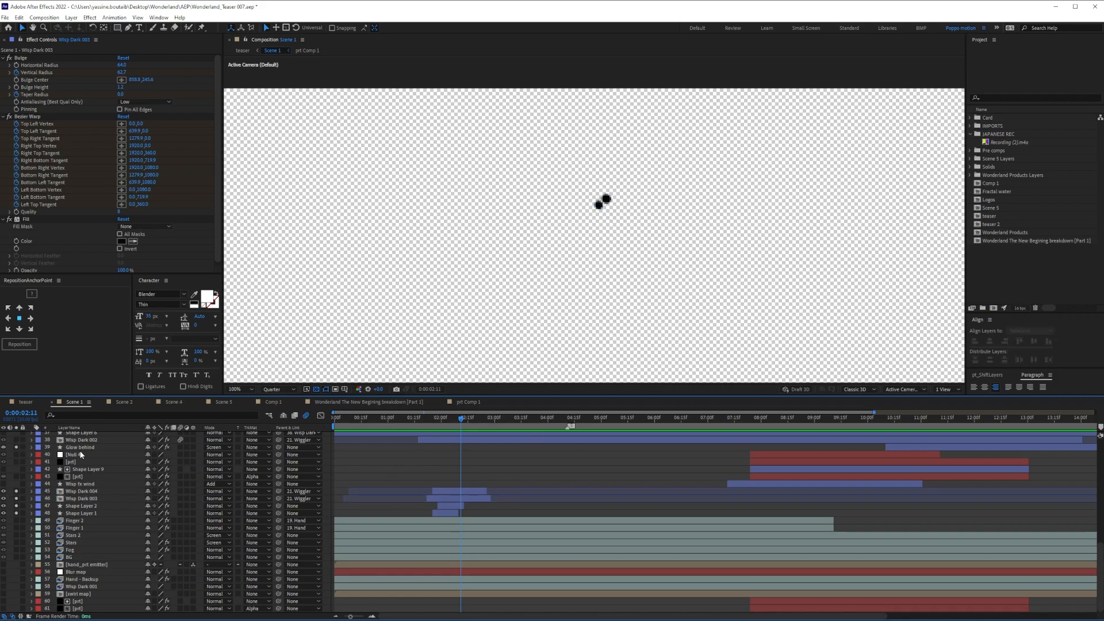
click(16, 447)
click(16, 439)
drag(448, 422, 432, 432)
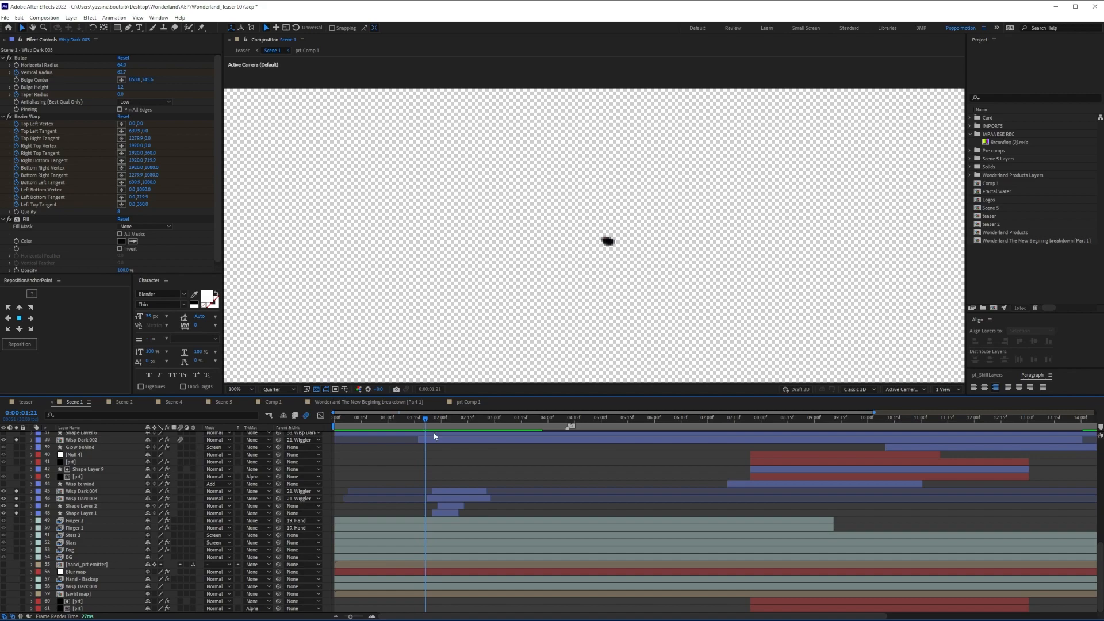
click(441, 440)
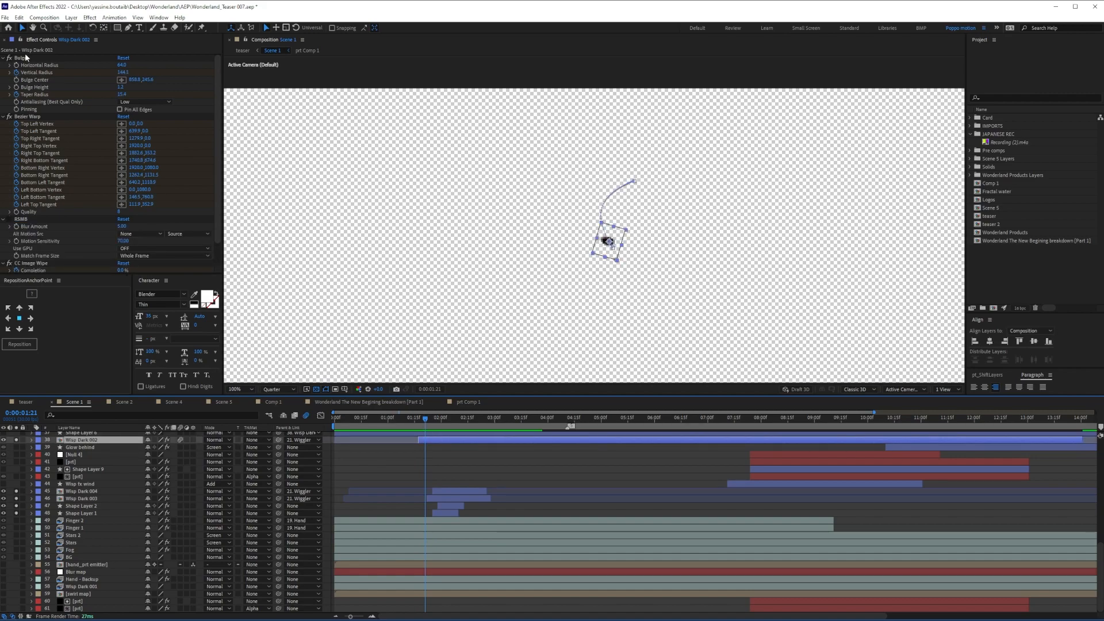
- Unsolo the wisp and shape layers to show the whole scene at 0:00:01:25, with nothing selected
mouse_move(426, 424)
mouse_down()
mouse_move(548, 440)
mouse_move(432, 434)
mouse_up()
scroll(30, 522, up, 2)
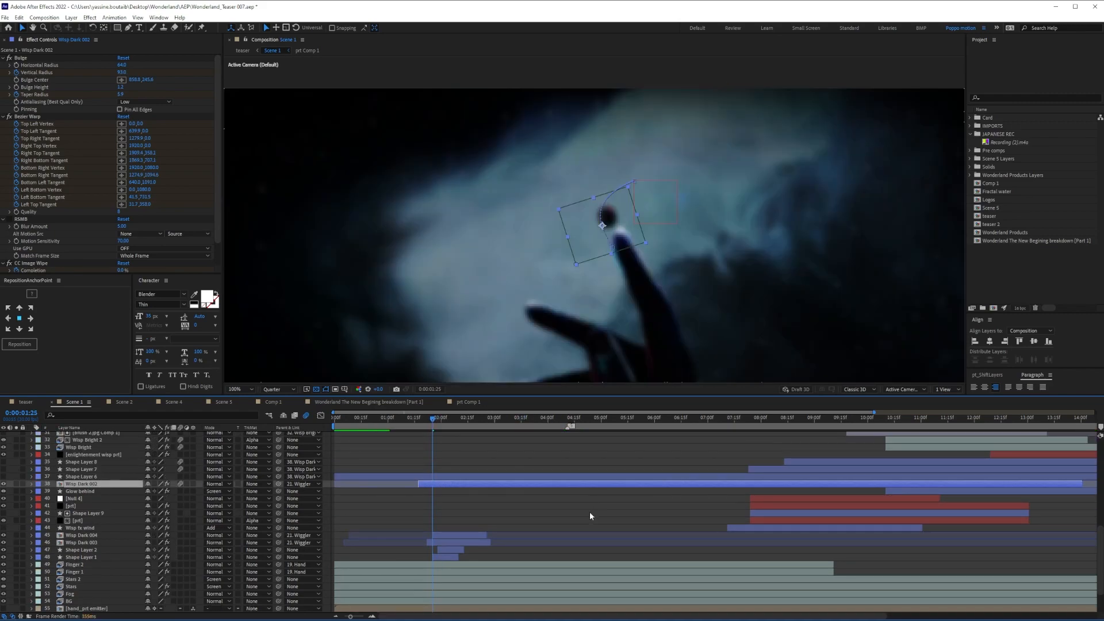
click(591, 515)
scroll(702, 206, down, 1)
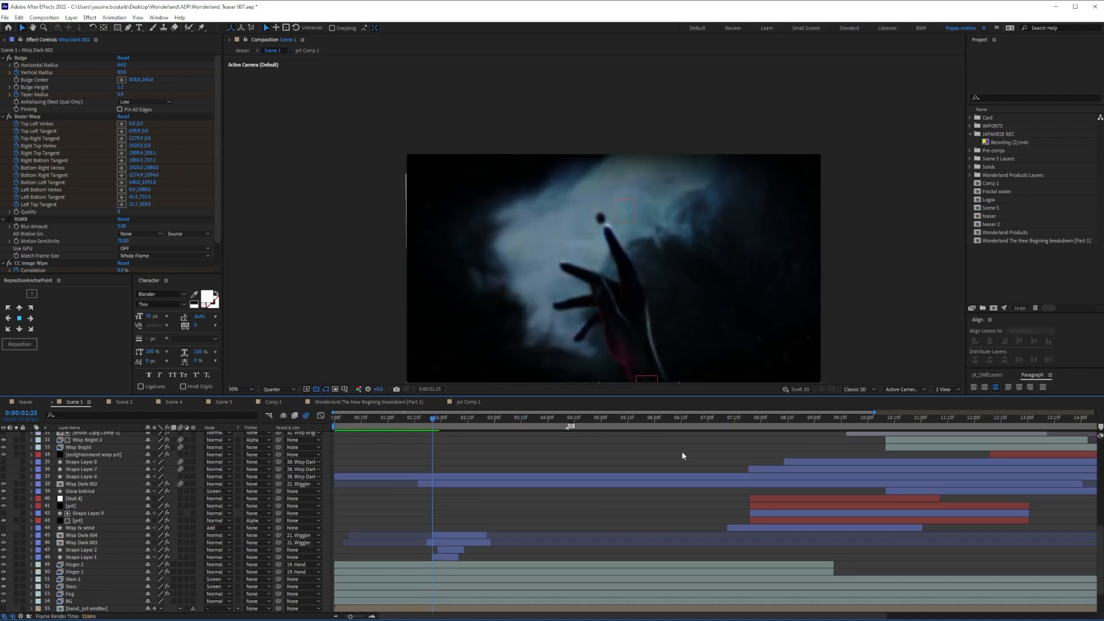
scroll(44, 543, up, 10)
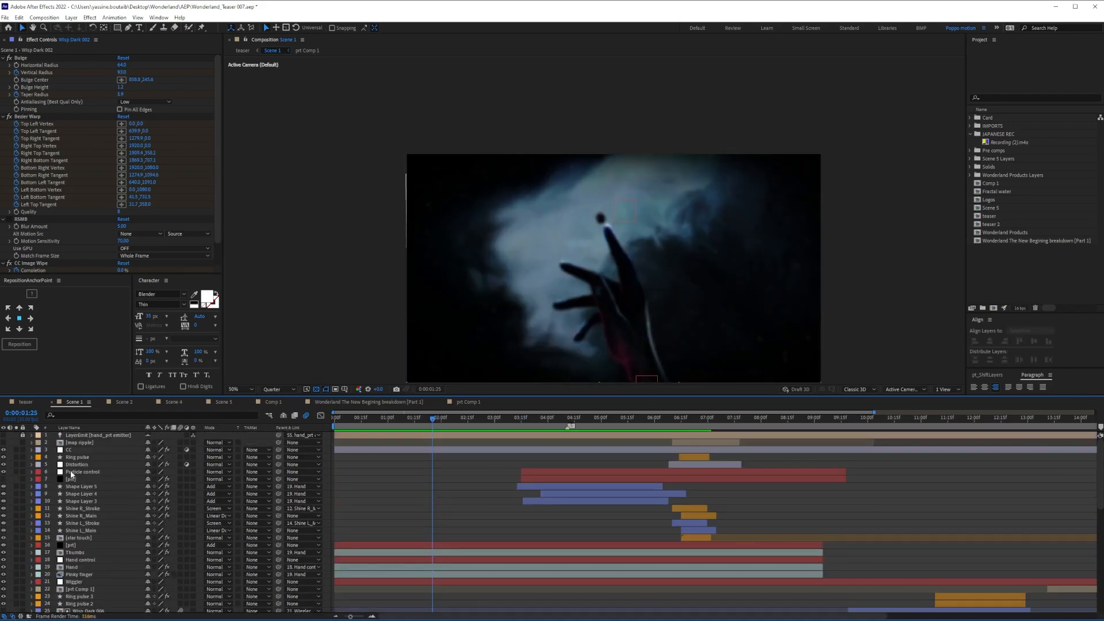
- Compare the scene with the CC adjustment layer hidden and shown, and disable all of the layer's effects
click(72, 450)
click(4, 450)
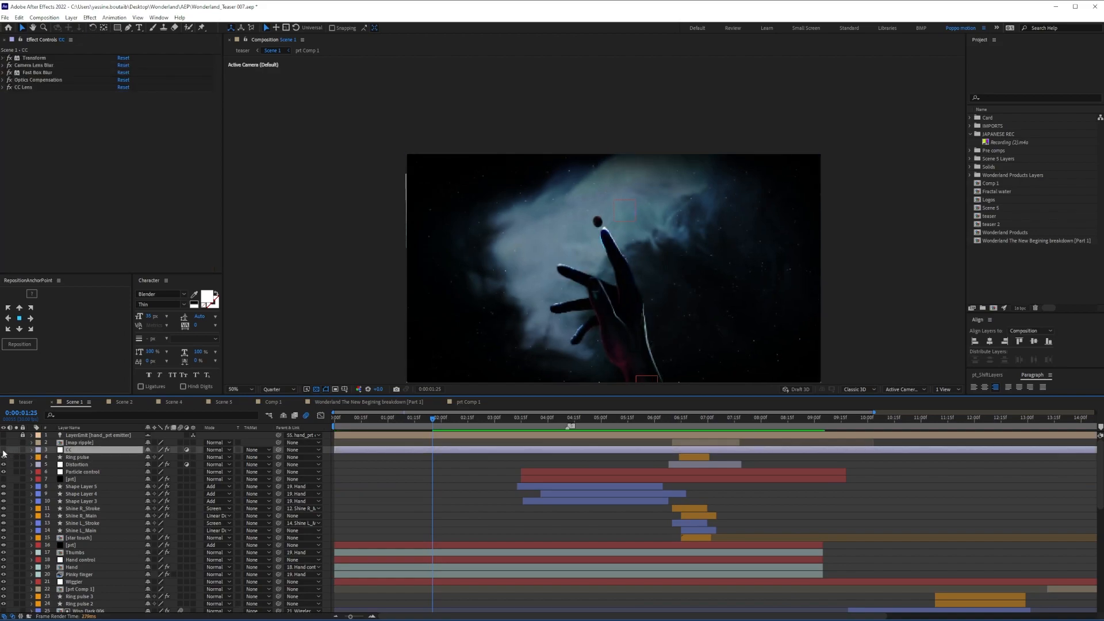
click(4, 451)
drag(9, 58, 11, 88)
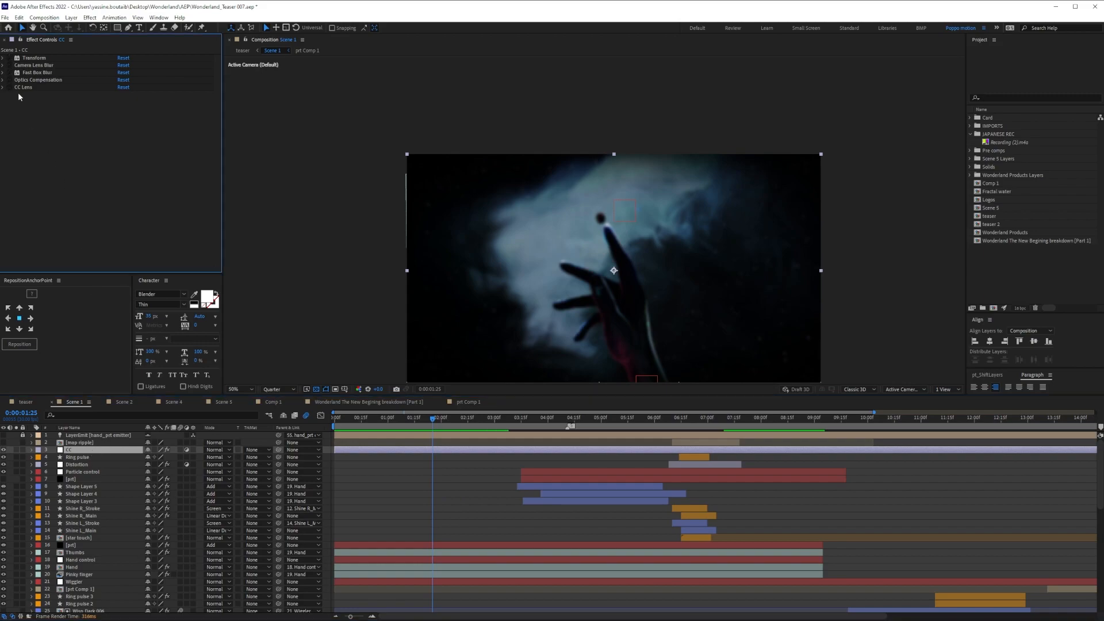
- Re-enable Camera Lens Blur on the CC layer and expand its settings to examine the blur map options
click(35, 58)
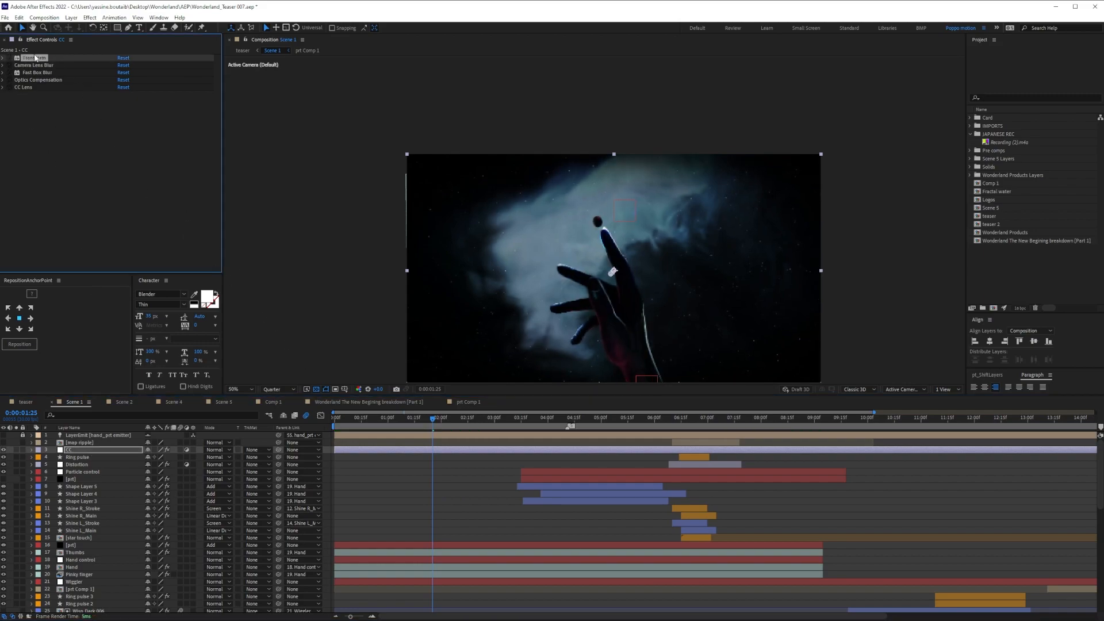
click(35, 66)
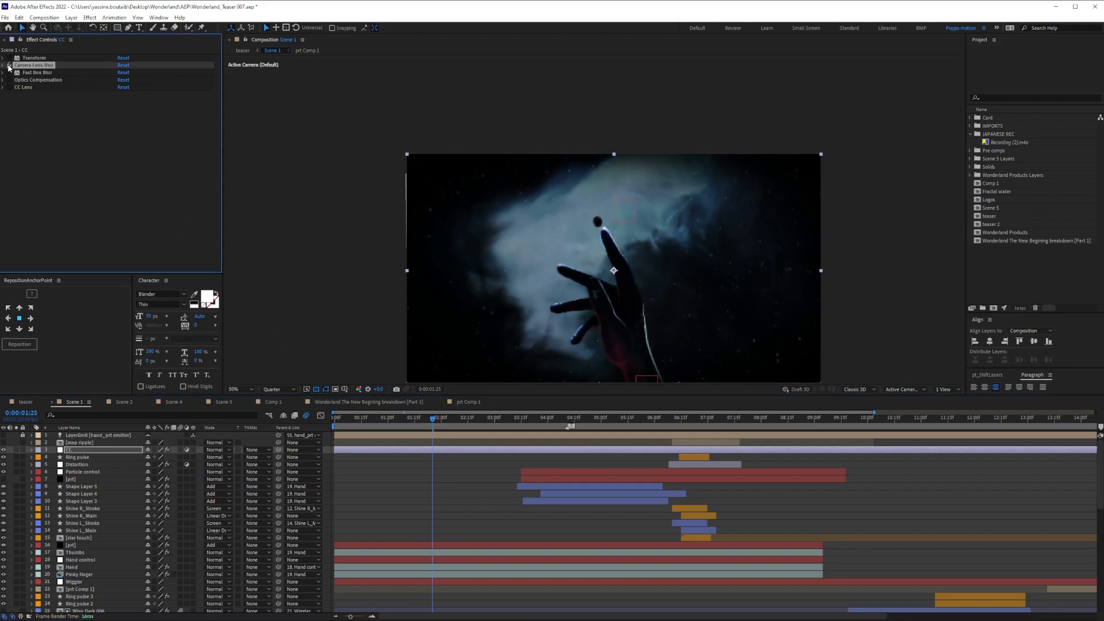
click(3, 66)
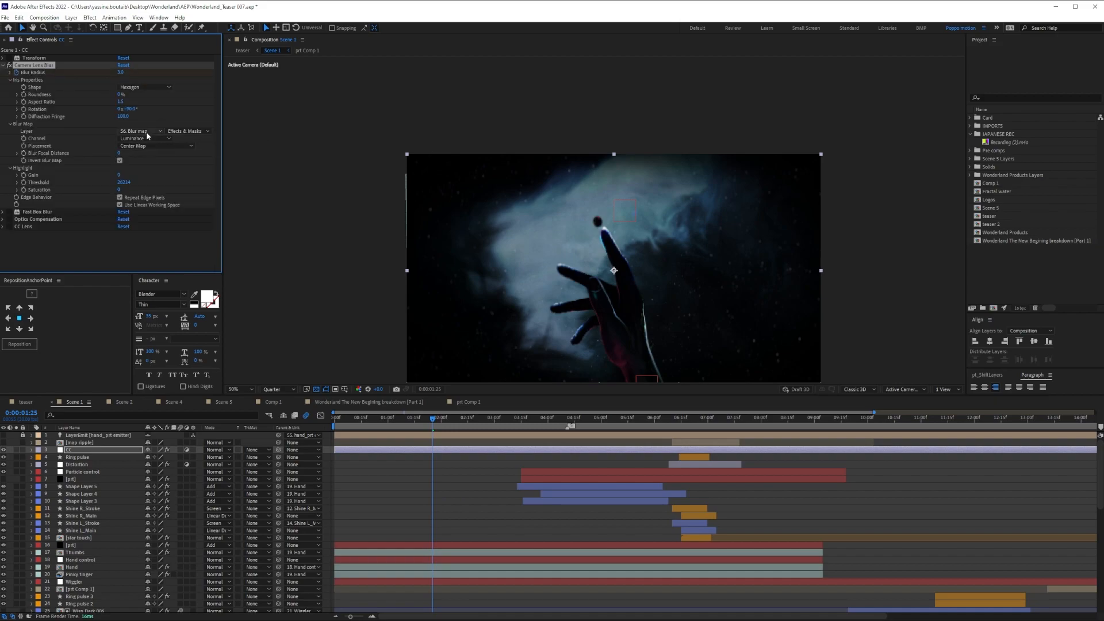
- Solo the Blur map layer and scrub through its animation to examine the radial Gradient Ramp
scroll(91, 573, down, 10)
click(75, 573)
click(17, 572)
key(space)
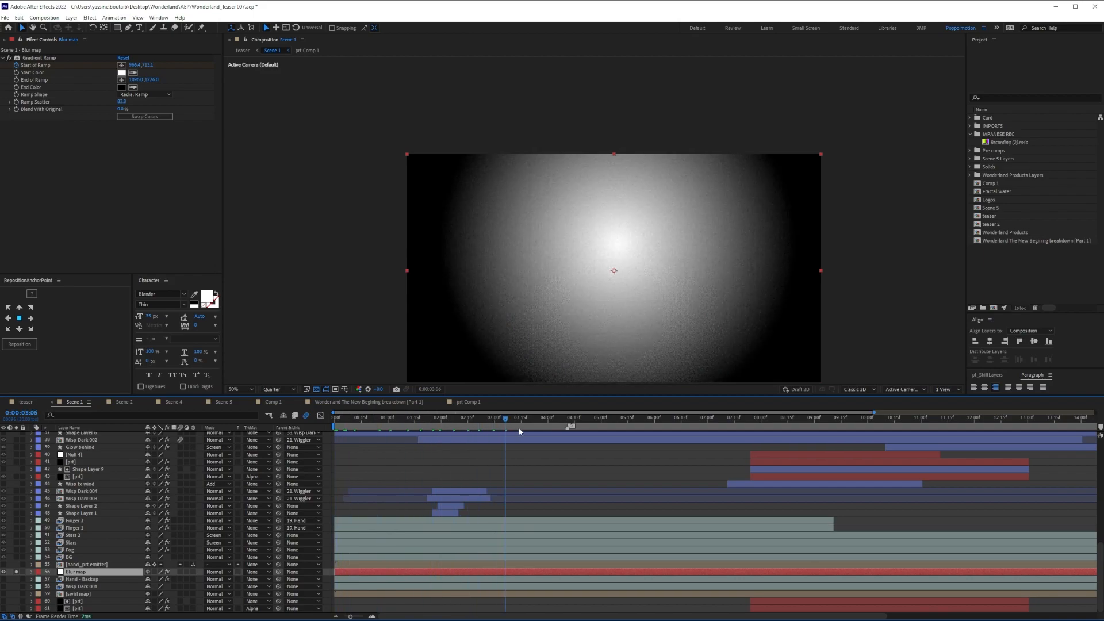
drag(380, 430, 580, 443)
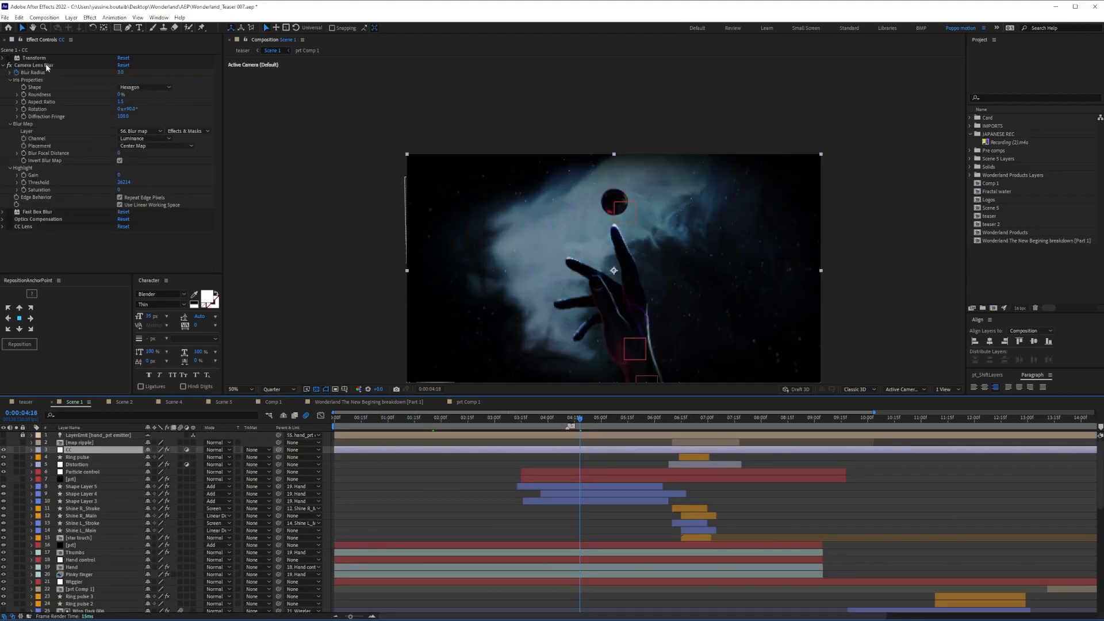
- Collapse the CC layer's Camera Lens Blur settings and reveal the layer's keyframed effect properties, with the Transform group collapsed
click(41, 68)
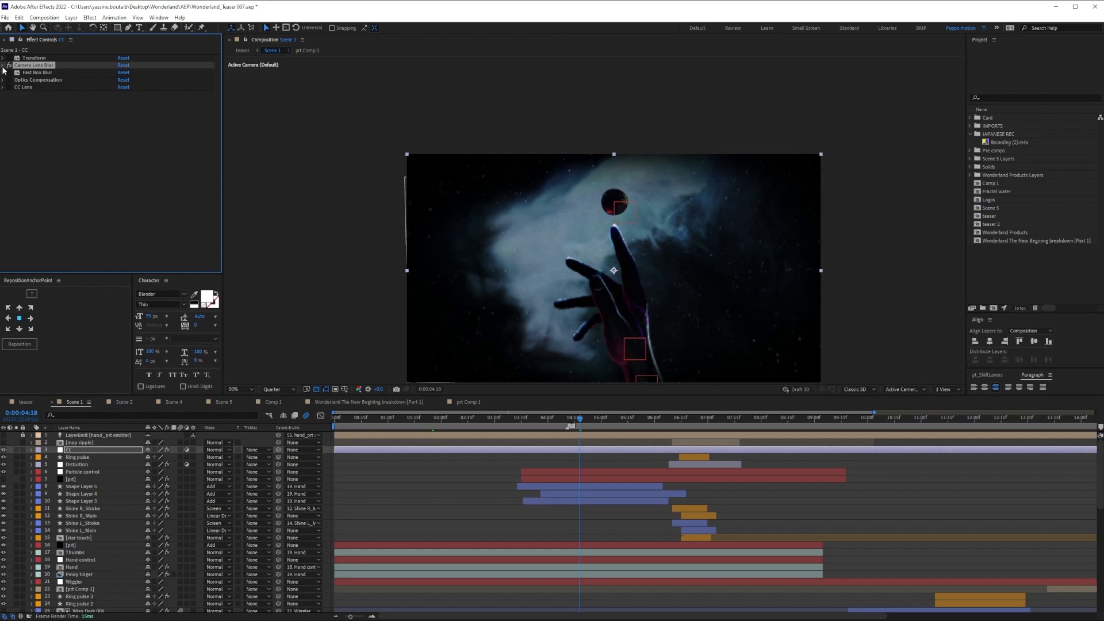
key(u)
click(47, 457)
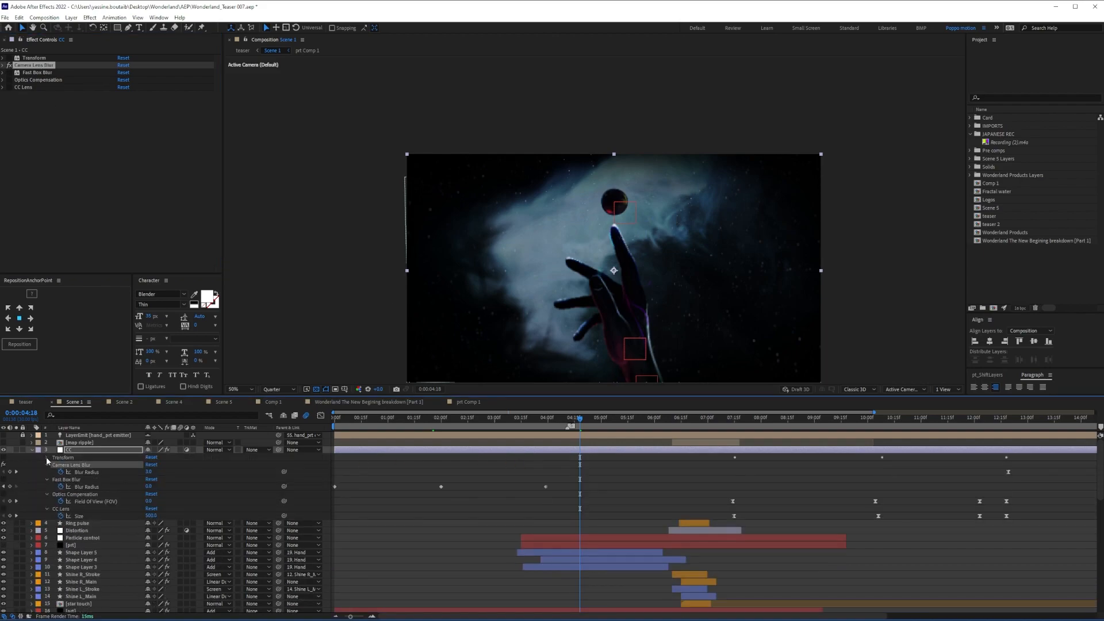
click(86, 472)
- Enable Fast Box Blur on the CC layer and scrub the opening seconds up to 0:00:03:12 to examine the blur animation
drag(336, 420, 558, 437)
click(9, 75)
drag(347, 428, 516, 446)
click(101, 454)
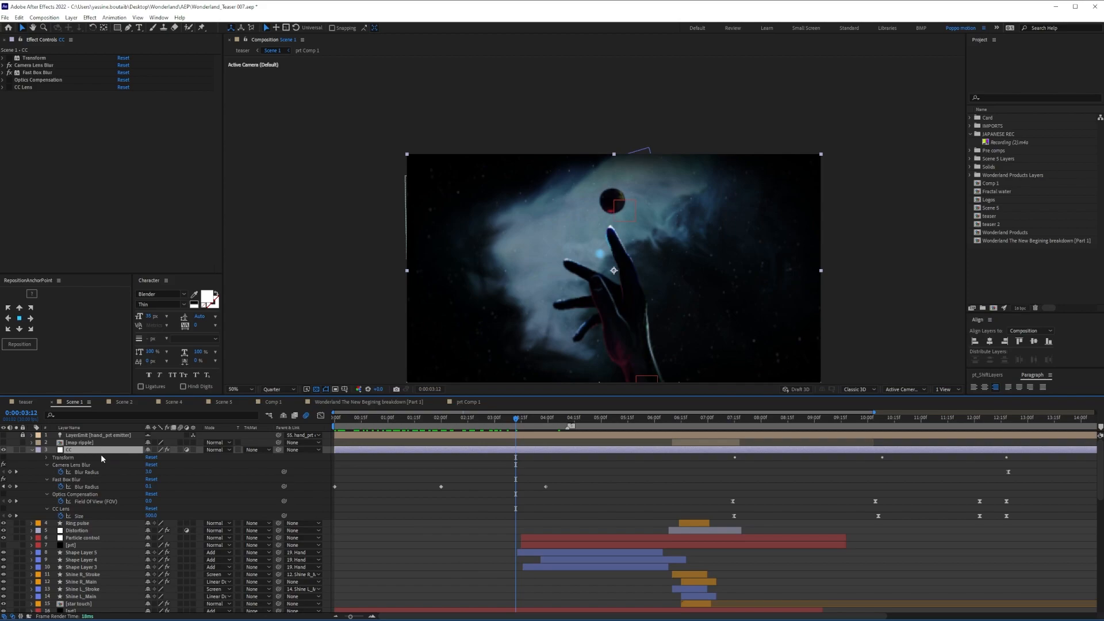
- Compare the scene at 0:00:07:20 with Optics Compensation and CC Lens enabled and disabled on the CC layer
click(35, 81)
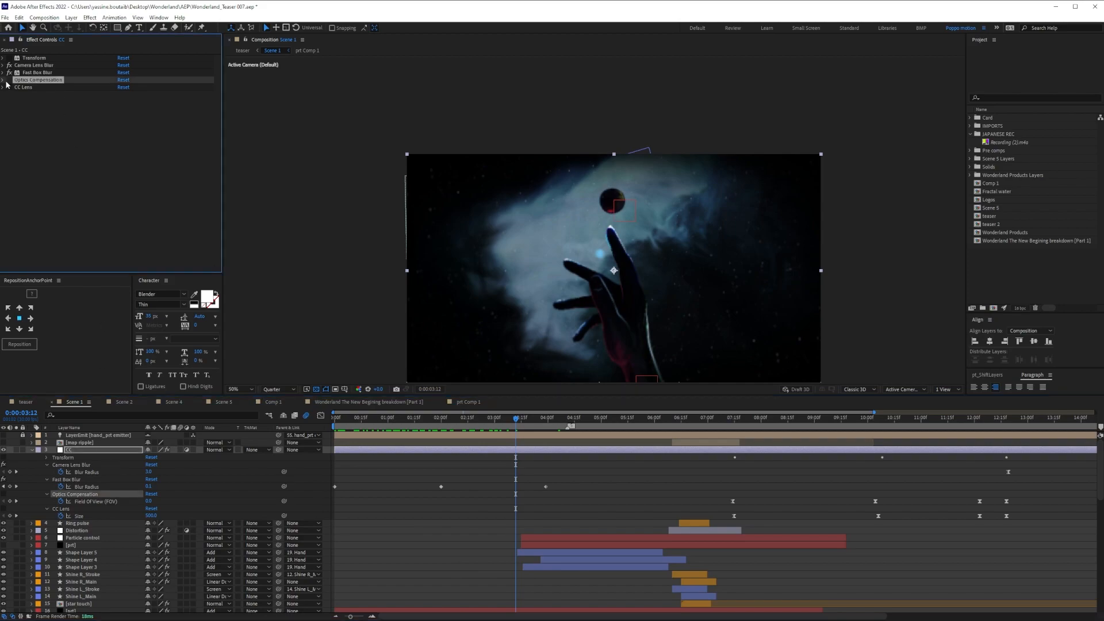
click(84, 509)
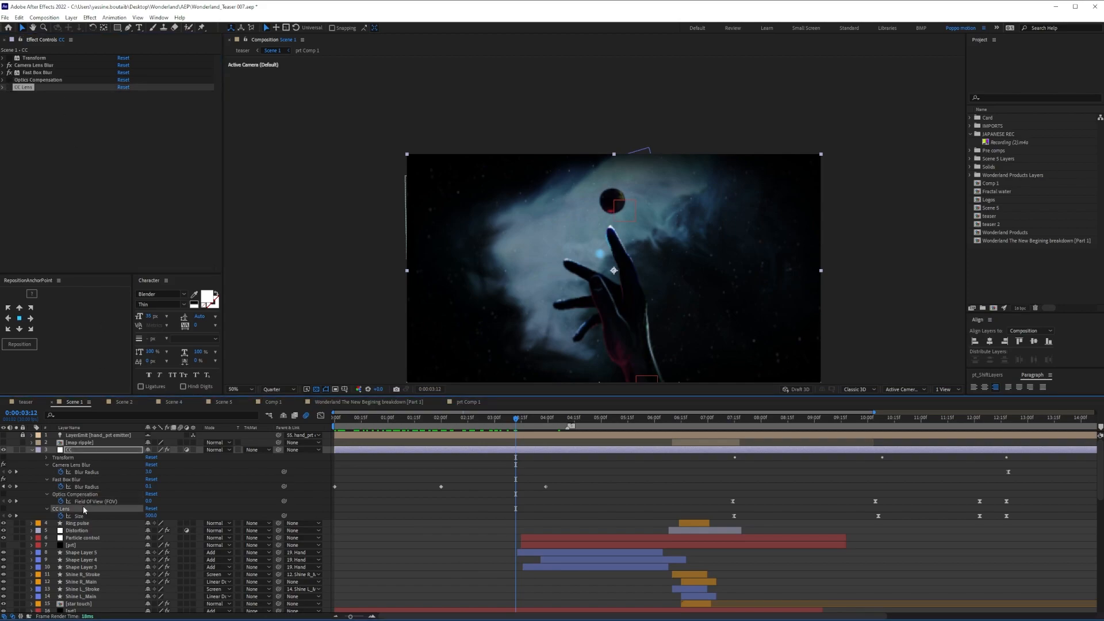
click(84, 495)
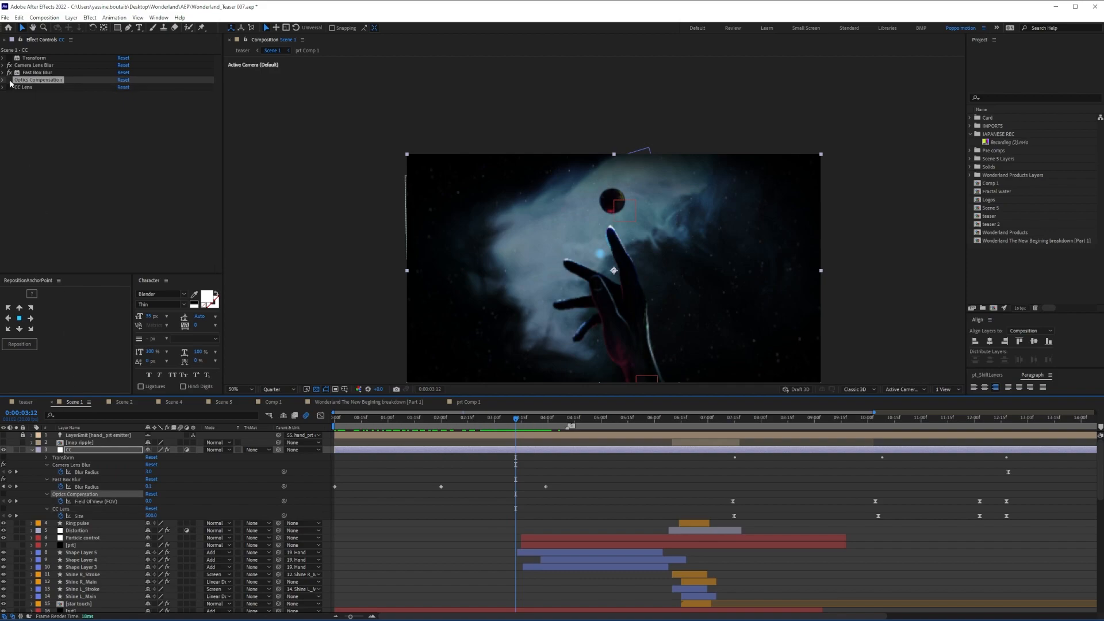
key(space)
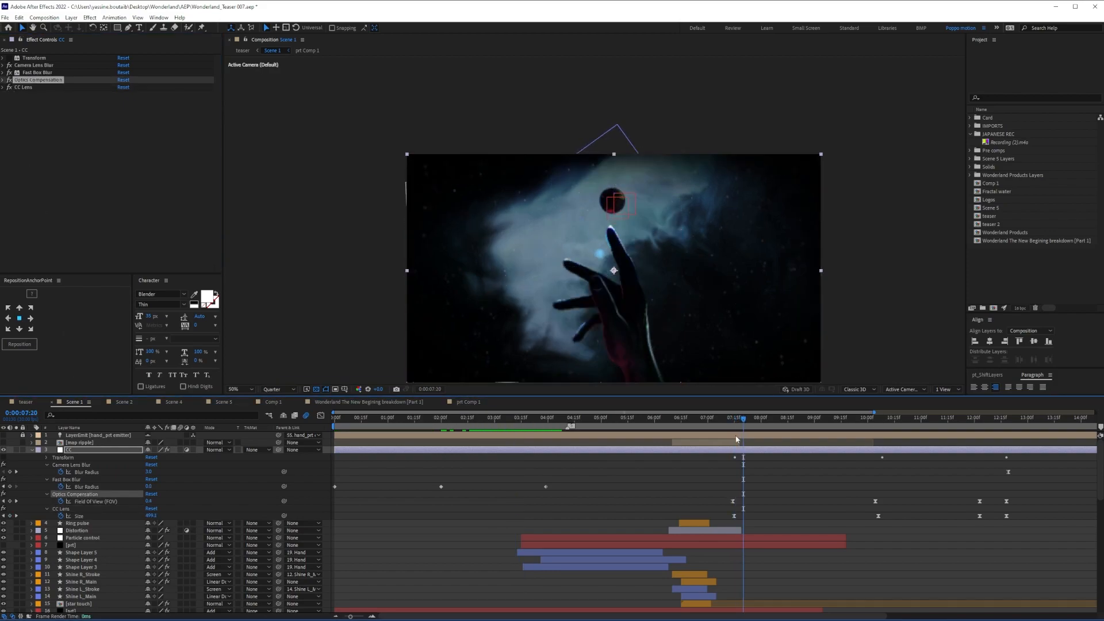
click(10, 80)
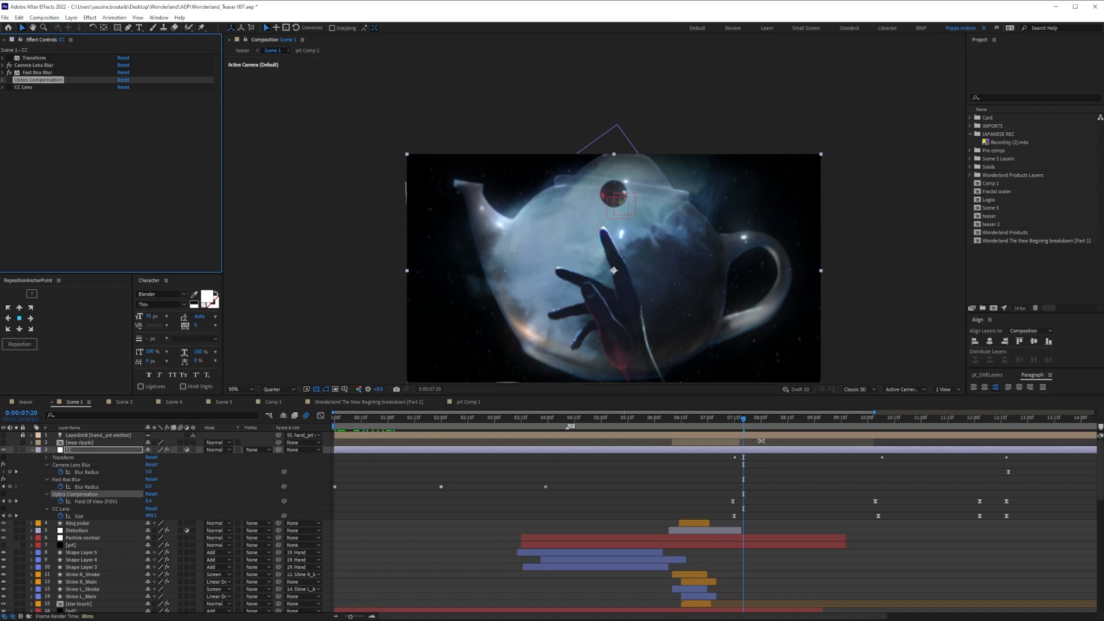
- Disable Camera Lens Blur and Fast Box Blur on the CC layer, and scrub from 0:00:07:20 to 0:00:13:12
click(9, 66)
click(10, 73)
click(747, 428)
drag(742, 421, 1049, 443)
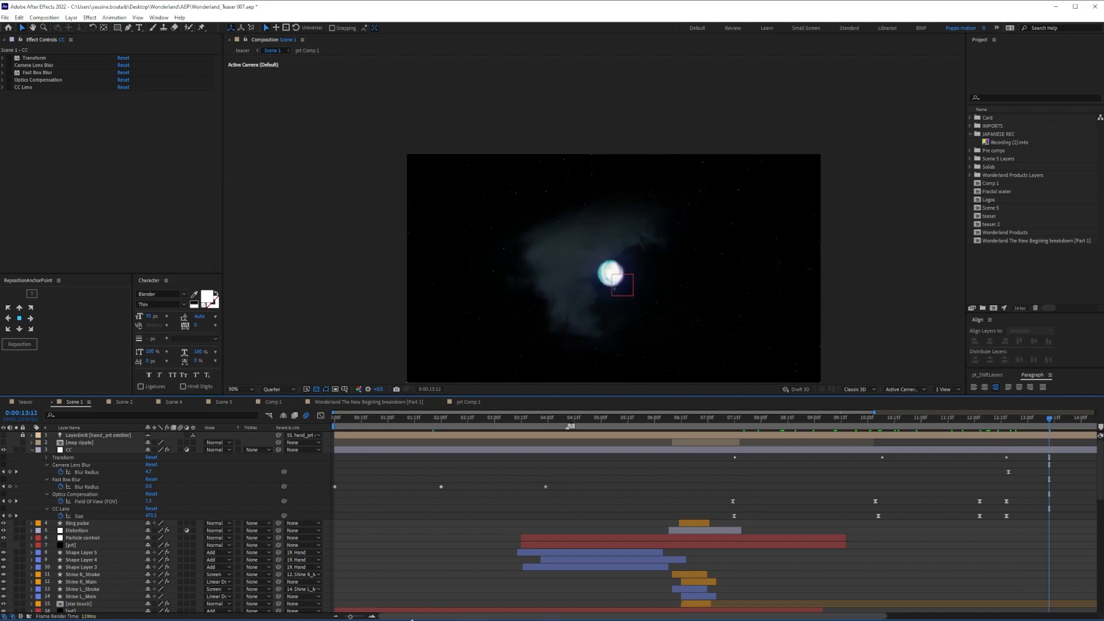
- Enable Optics Compensation and CC Lens on the CC layer at 0:00:14:15, and scrub back to 0:00:11:09
click(336, 617)
drag(840, 421, 880, 425)
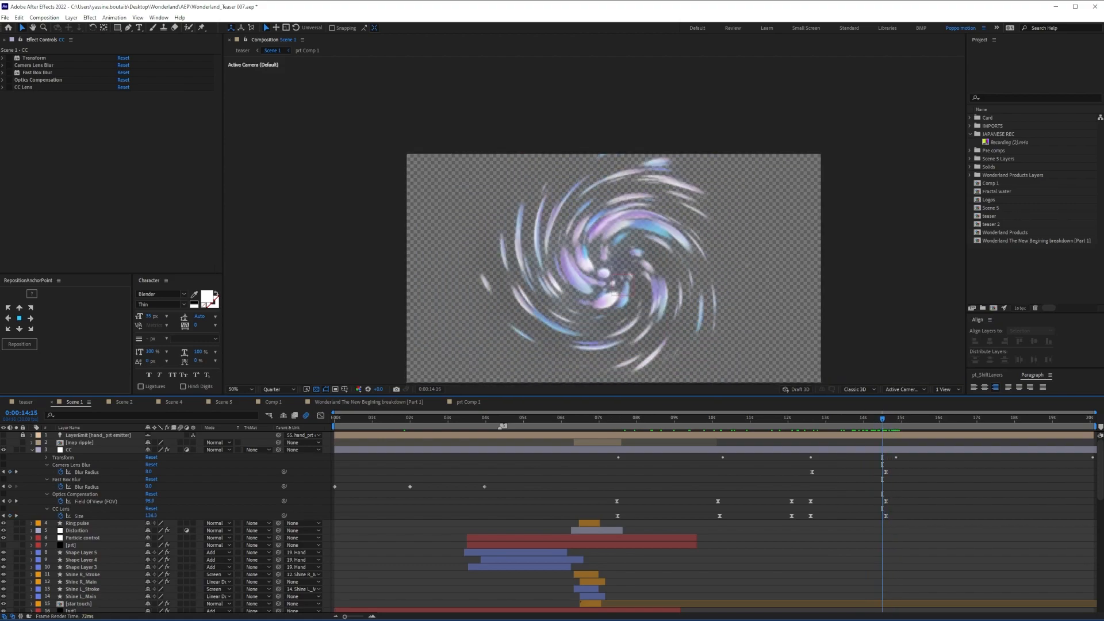
click(10, 80)
click(10, 88)
mouse_move(883, 424)
mouse_down()
mouse_move(614, 422)
mouse_move(759, 425)
mouse_up()
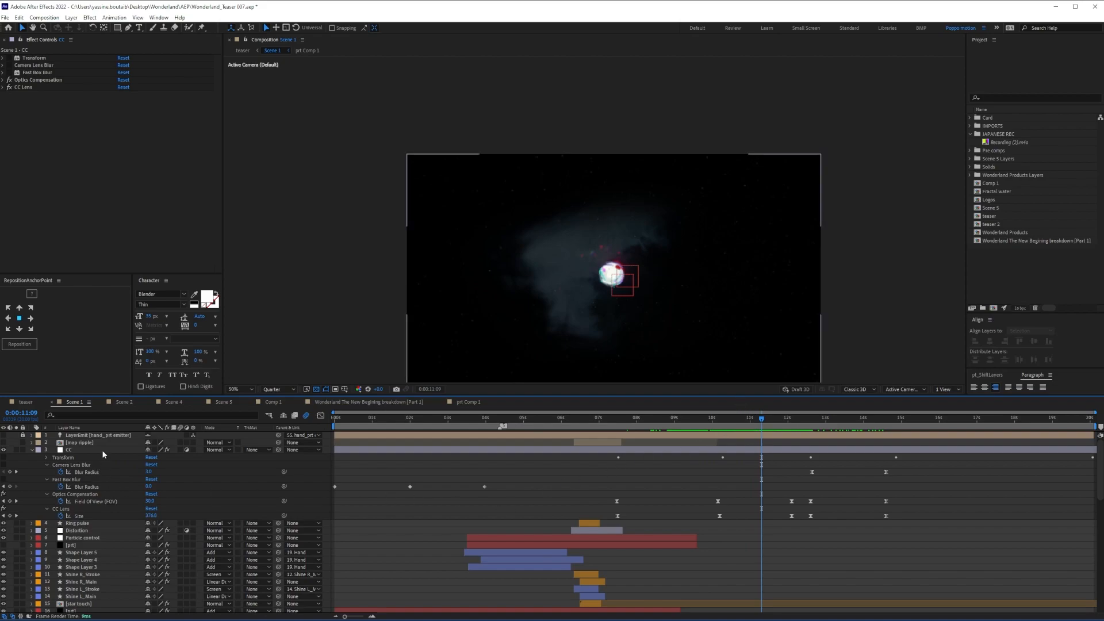
- Enable the Transform effect on the CC layer and expand its settings to show the Scale and Rotation keyframes
click(47, 457)
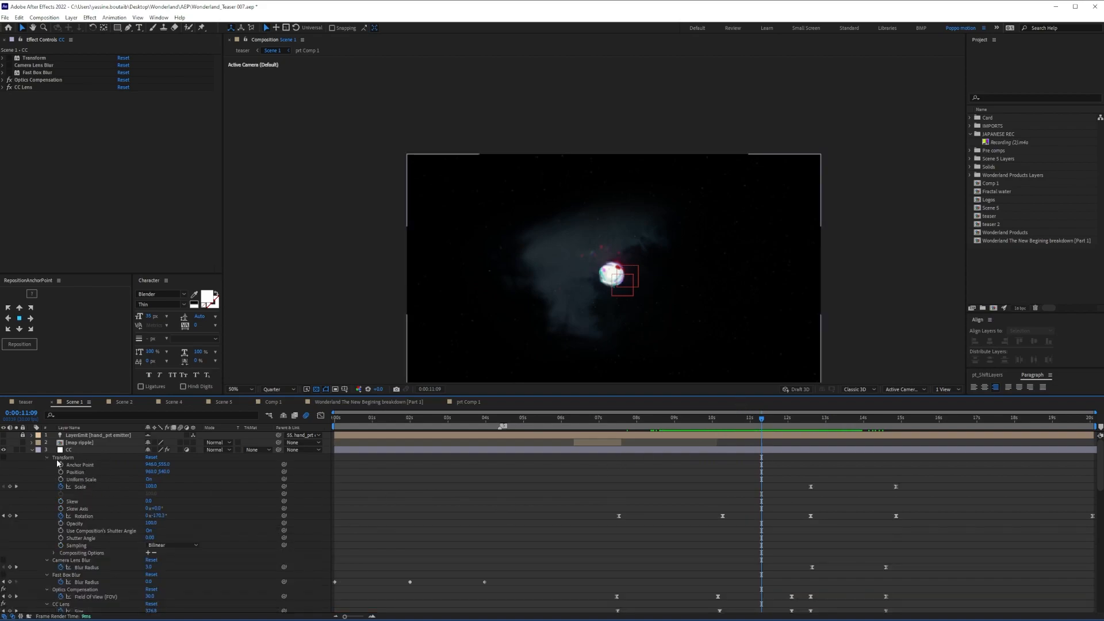
click(9, 58)
click(40, 60)
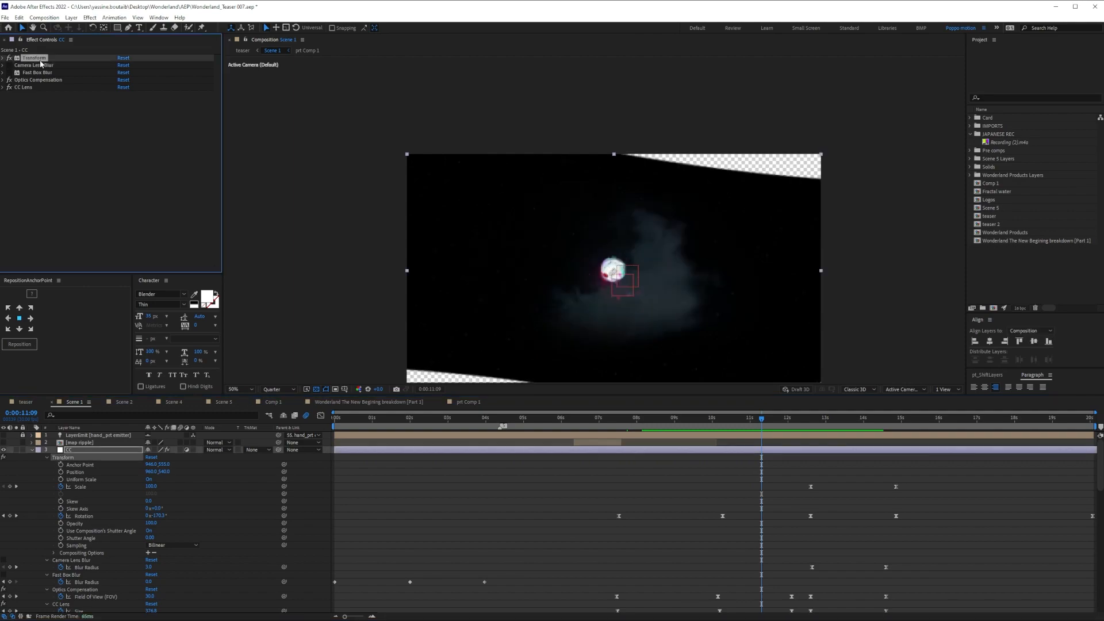
click(3, 58)
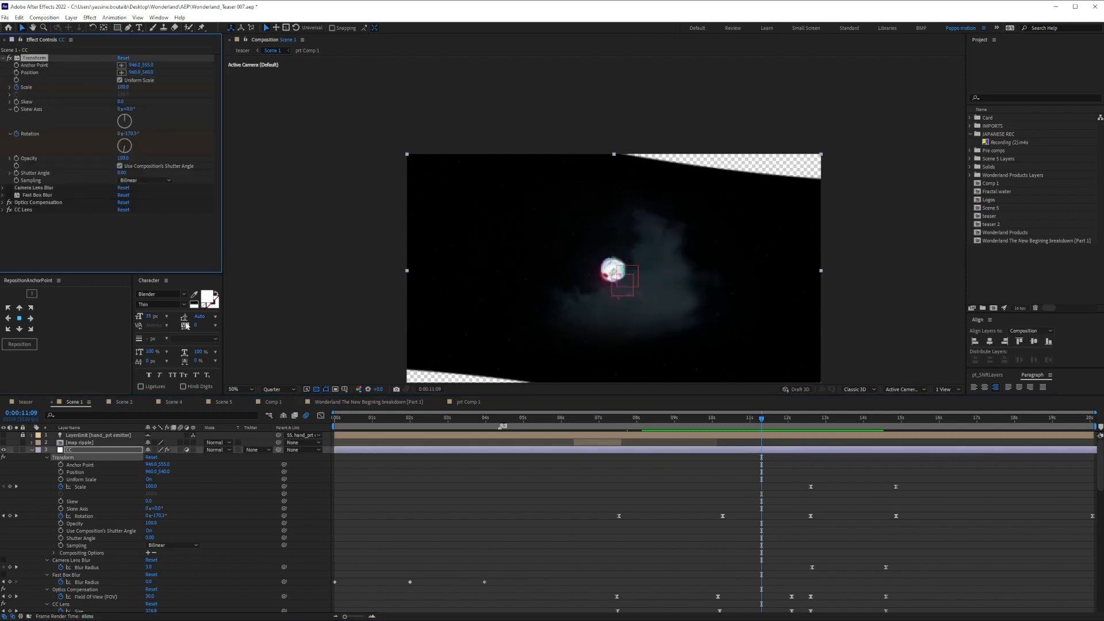
- Show the CC layer's own Position, Scale, Rotation and Opacity to compare them with the Transform effect, and collapse the layer
click(89, 451)
key(p)
key(shift+r)
key(shift+s)
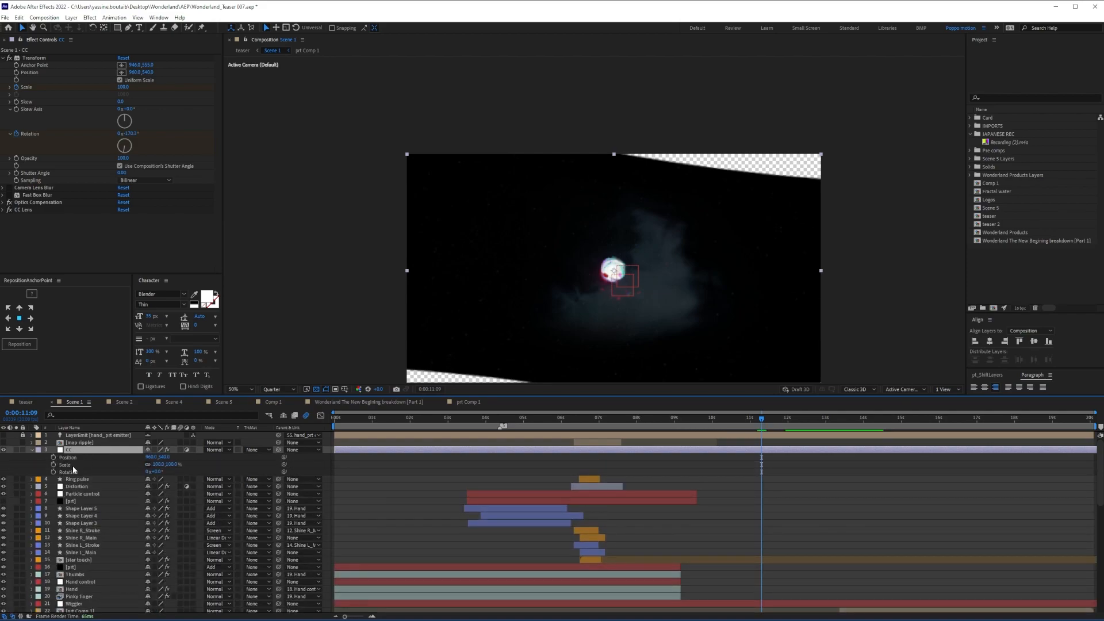
key(shift+t)
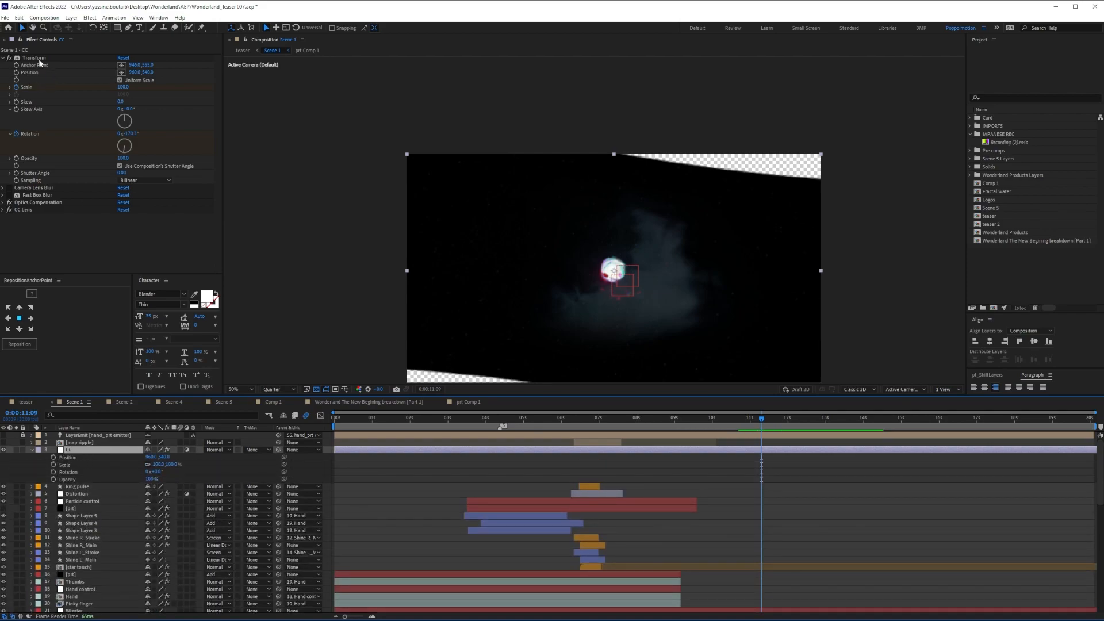
click(39, 60)
click(31, 450)
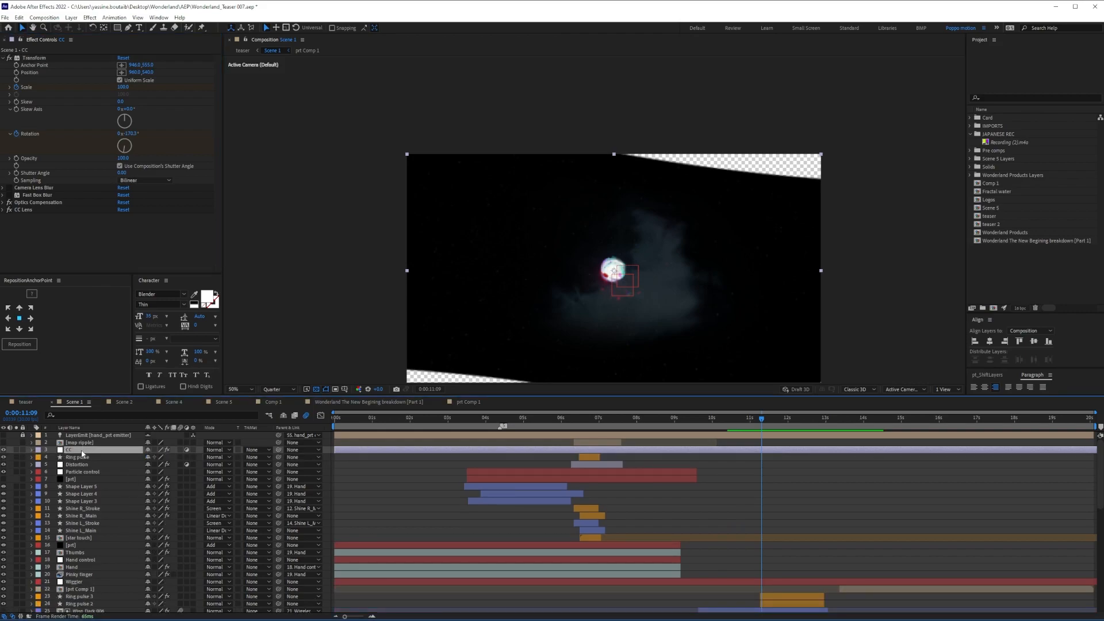
- Try increasing the Scale in the CC layer's Transform effect, and undo the change
click(40, 60)
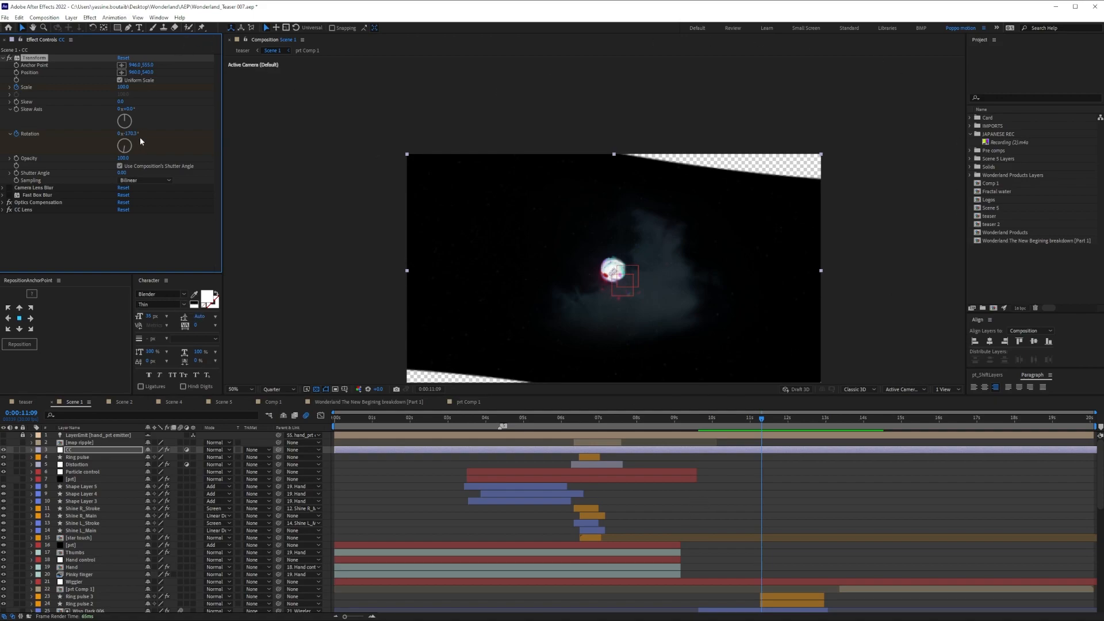
drag(122, 86, 144, 87)
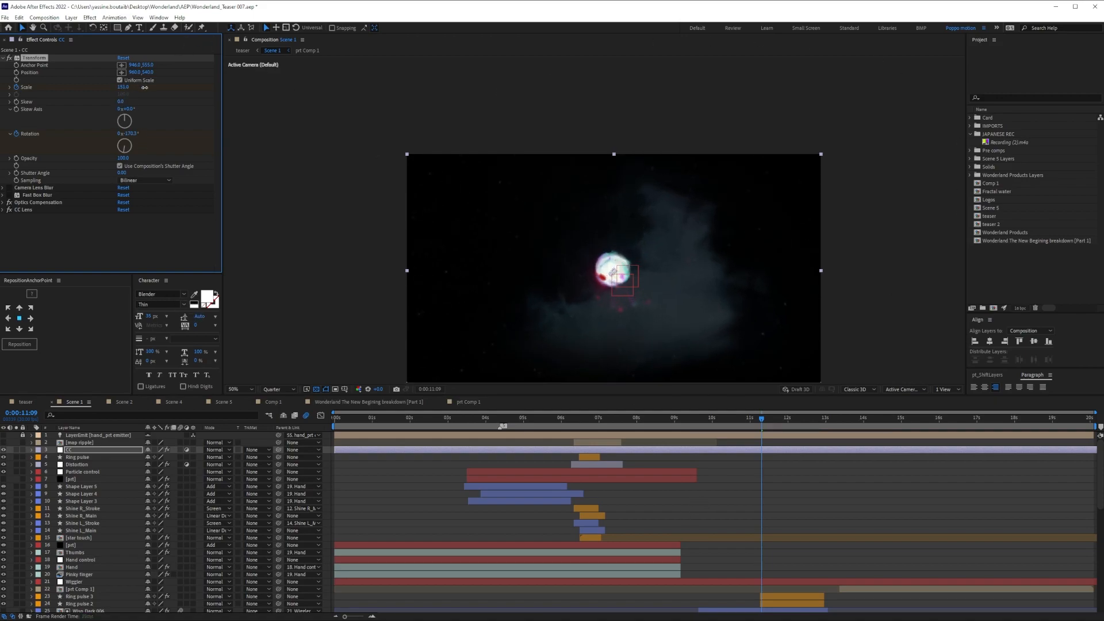
key(ctrl+z)
click(77, 450)
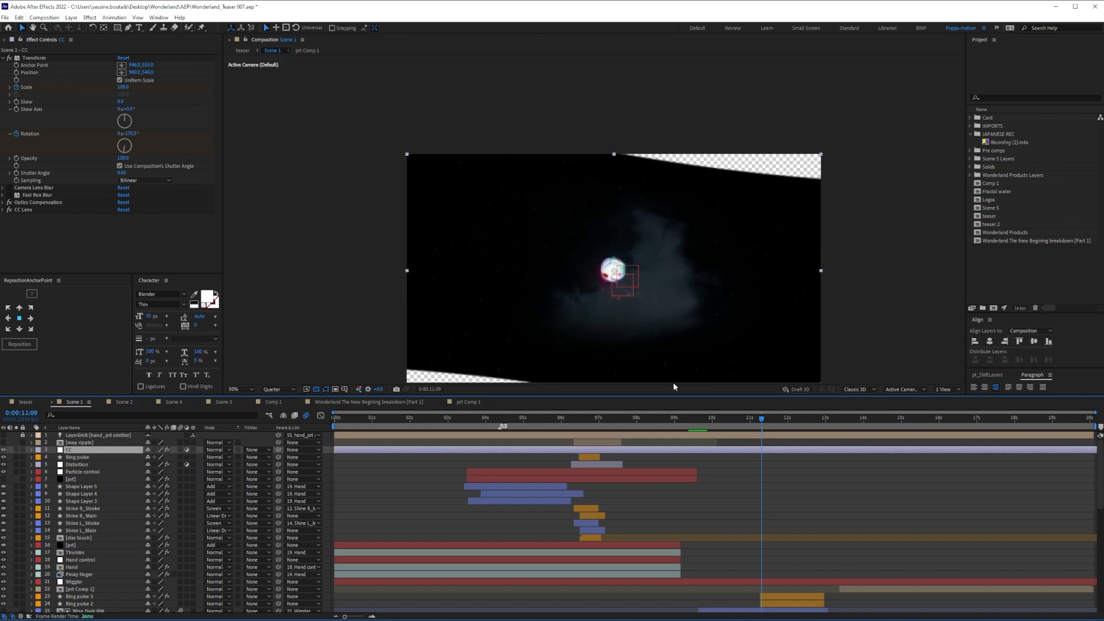
- Deselect the CC layer and scrub the scene between 0:00:10:07 and 0:00:13:00 to examine the Transform effect's rotation
click(754, 515)
click(743, 417)
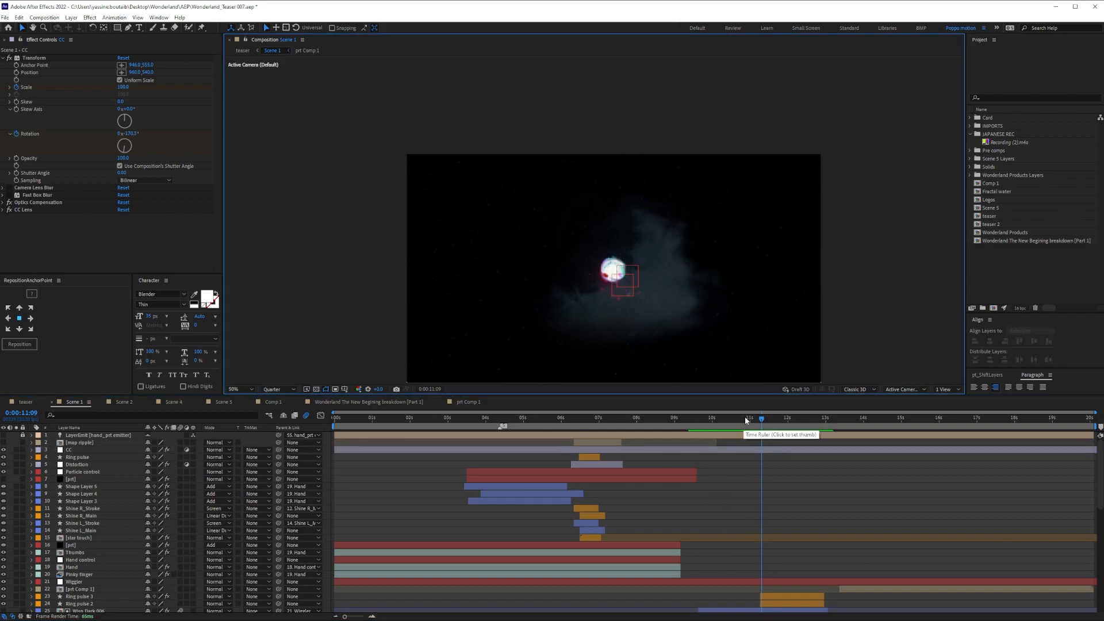
mouse_move(737, 416)
mouse_down()
mouse_move(581, 422)
mouse_move(688, 441)
mouse_move(705, 423)
mouse_move(685, 421)
mouse_move(717, 423)
mouse_up()
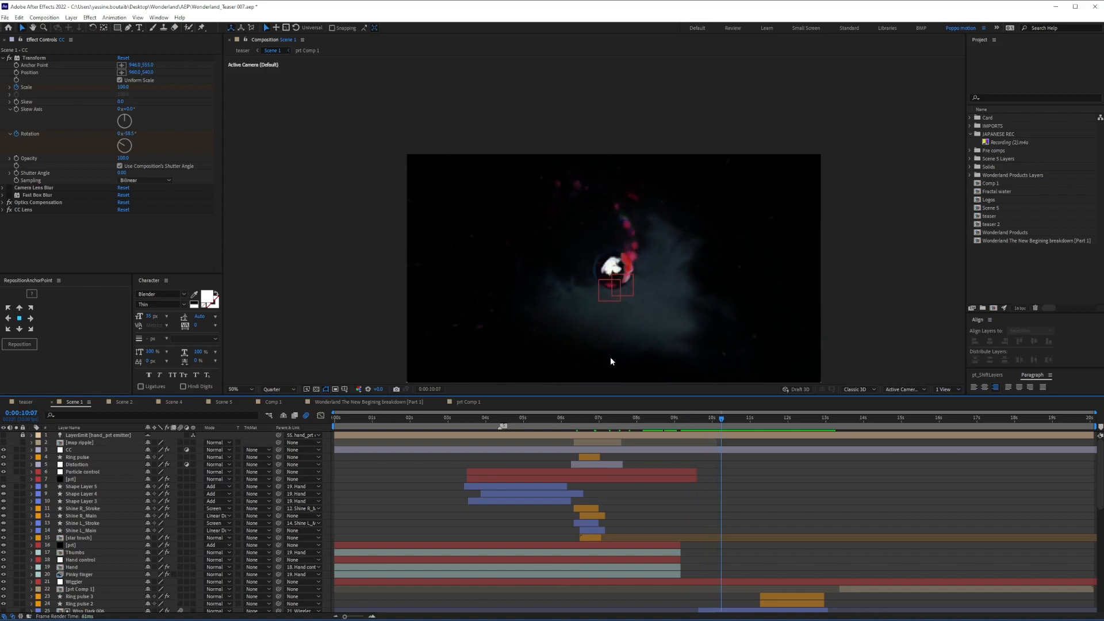
click(726, 421)
key(Page_Up)
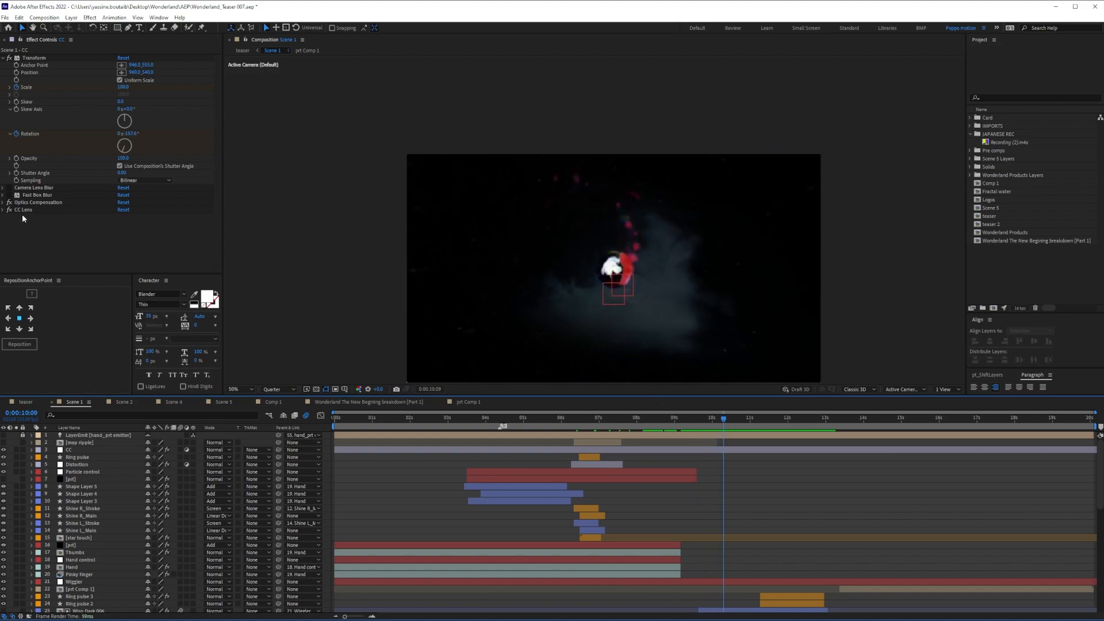
drag(725, 419, 826, 439)
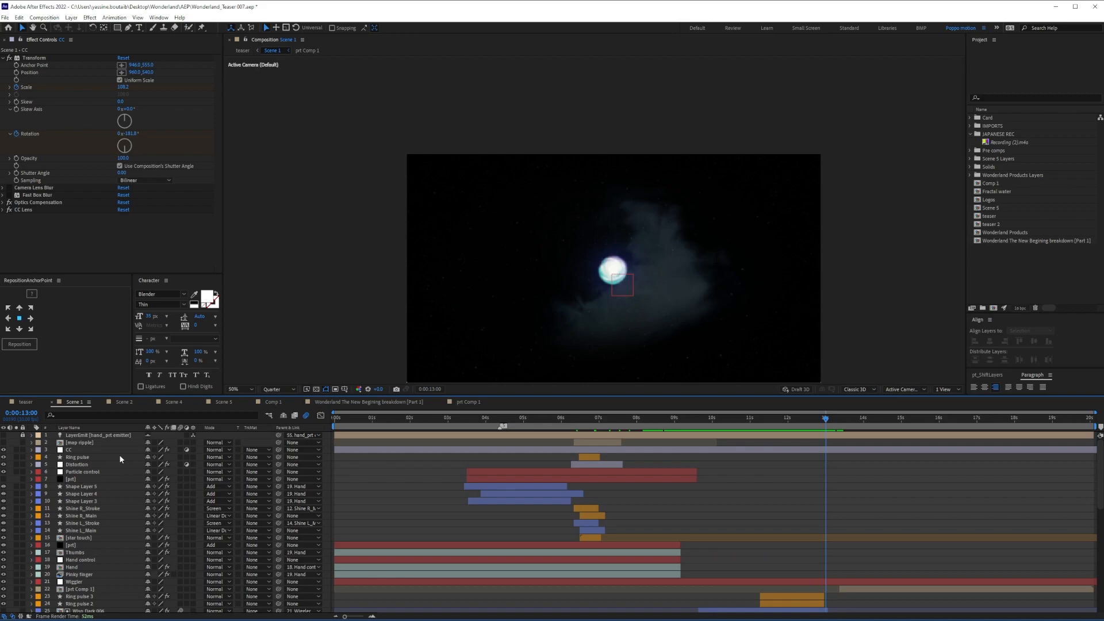
- Go to 0:00:14:02 and compare the swirl with the CC layer's Transform effect disabled and enabled
drag(826, 421, 866, 430)
click(858, 449)
click(9, 59)
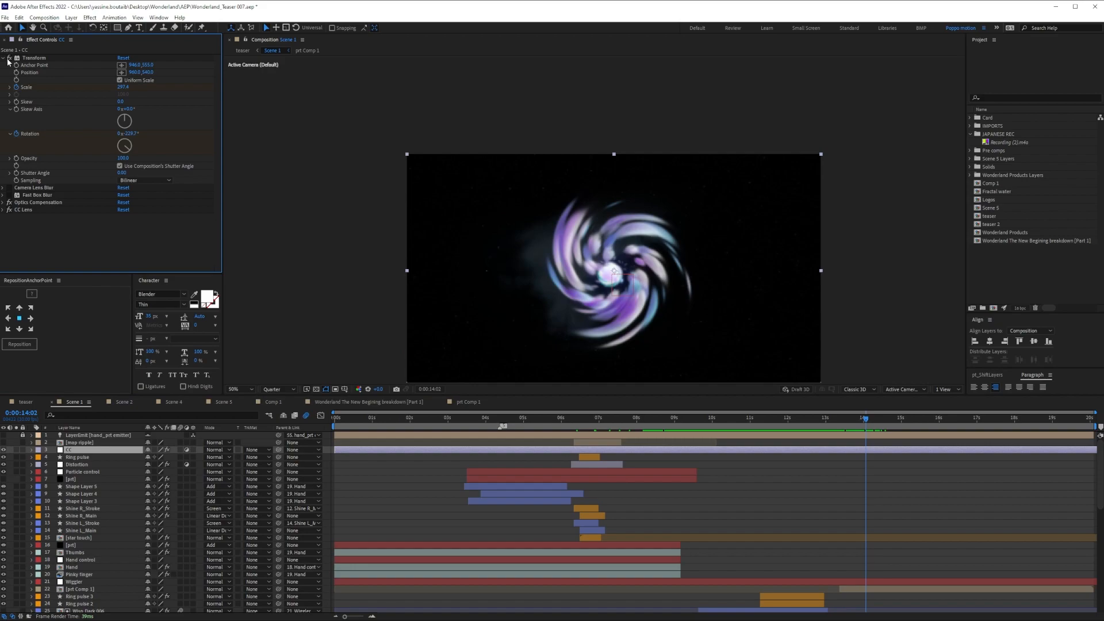
click(9, 58)
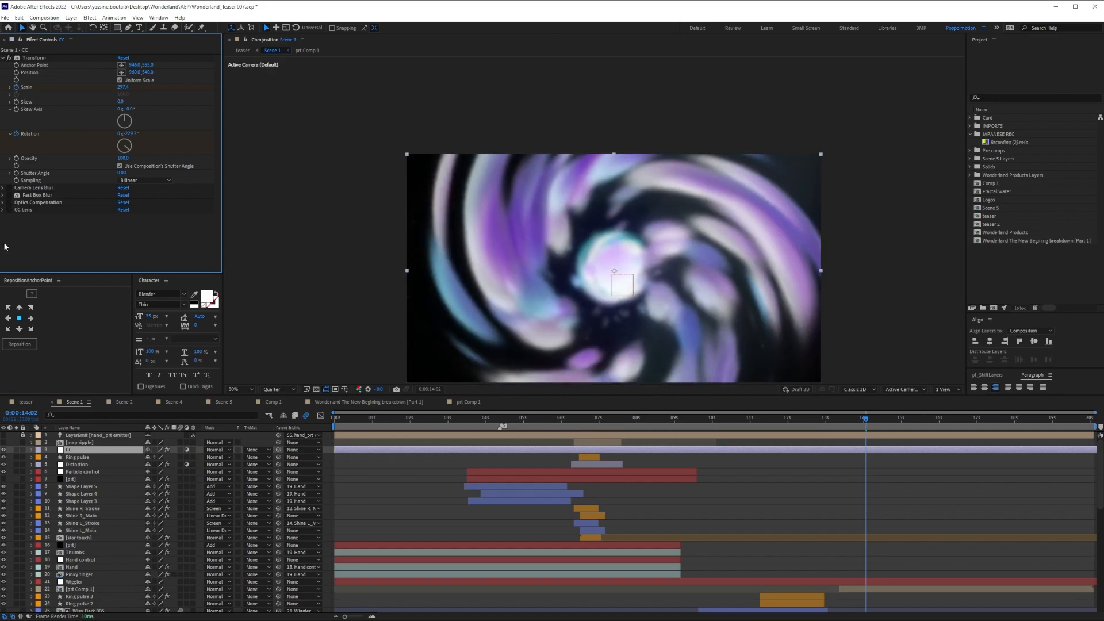
- Compare the swirl around 0:00:14:14 with CC Lens and Optics Compensation disabled, and turn both effects back on
click(9, 210)
drag(869, 423, 882, 419)
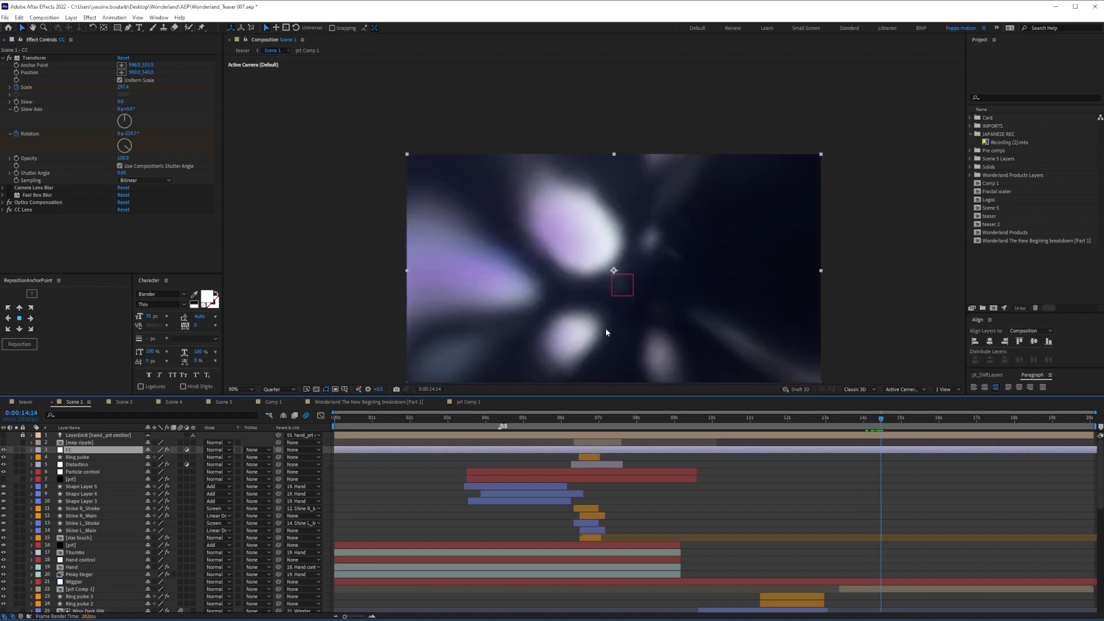
click(9, 210)
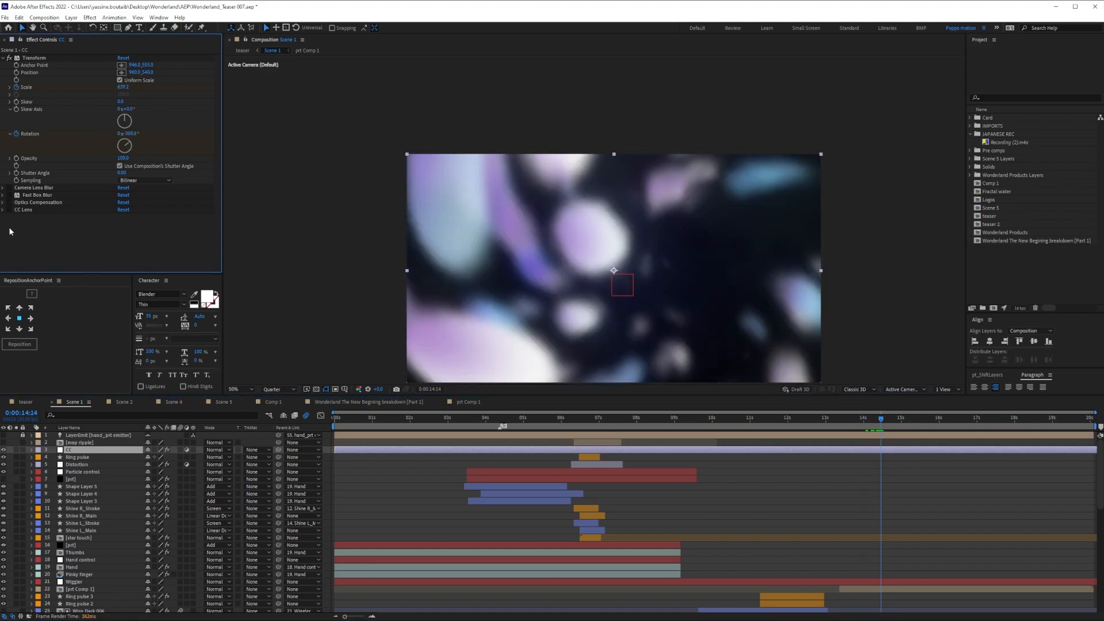
click(8, 209)
click(9, 202)
- Go to 0:00:06:16 and examine the star touch, Shine L and Shine R layers and their effects
drag(881, 420, 581, 422)
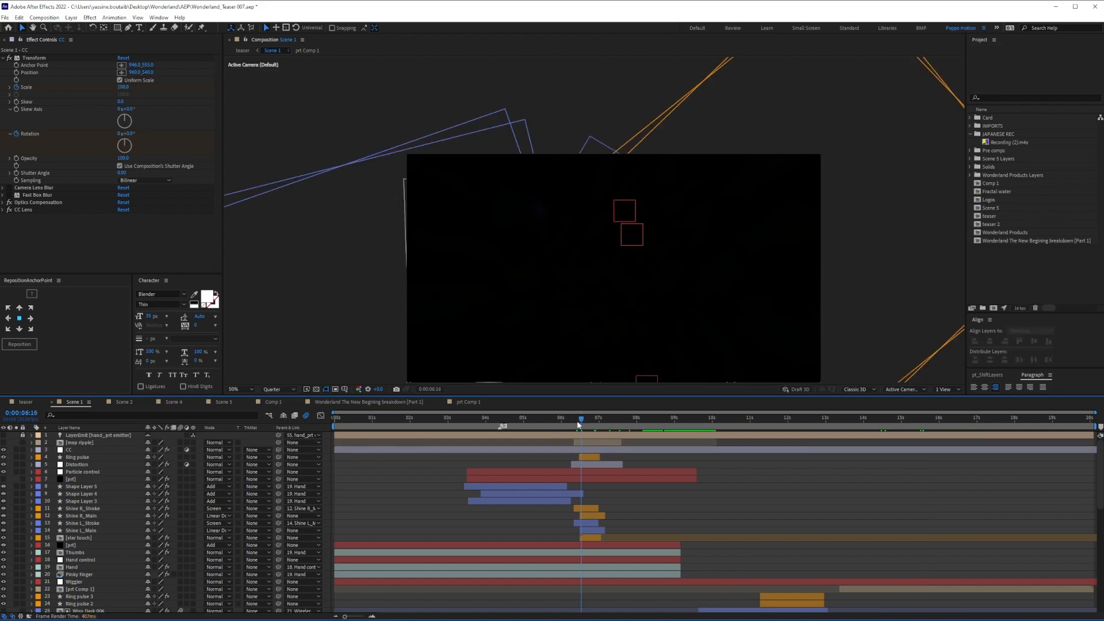
scroll(602, 523, down, 5)
scroll(602, 520, down, 3)
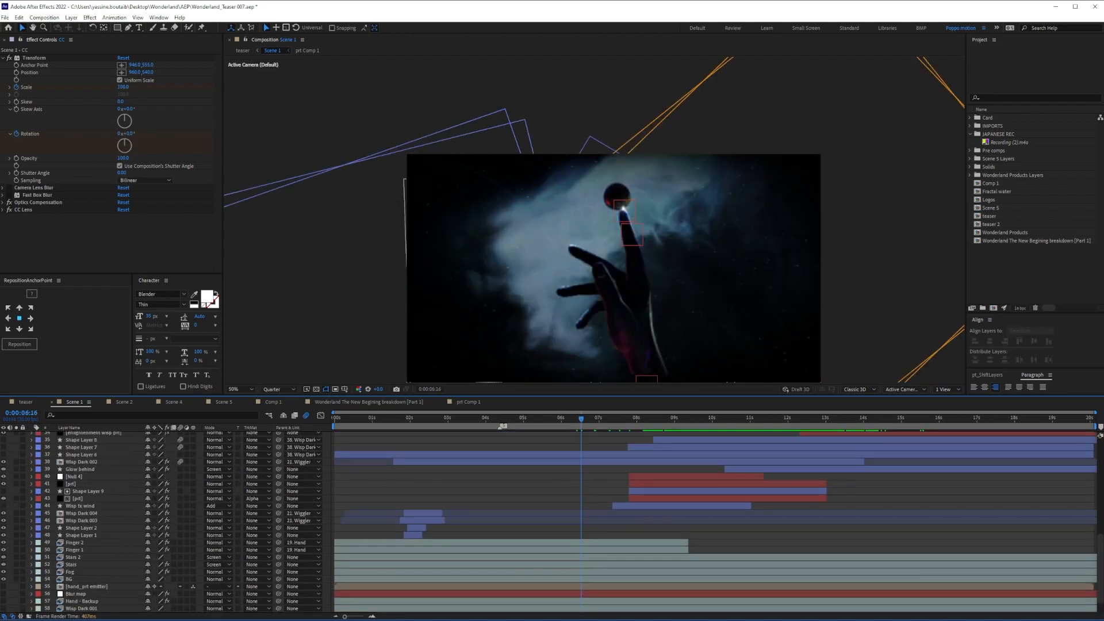
scroll(591, 498, up, 9)
click(30, 492)
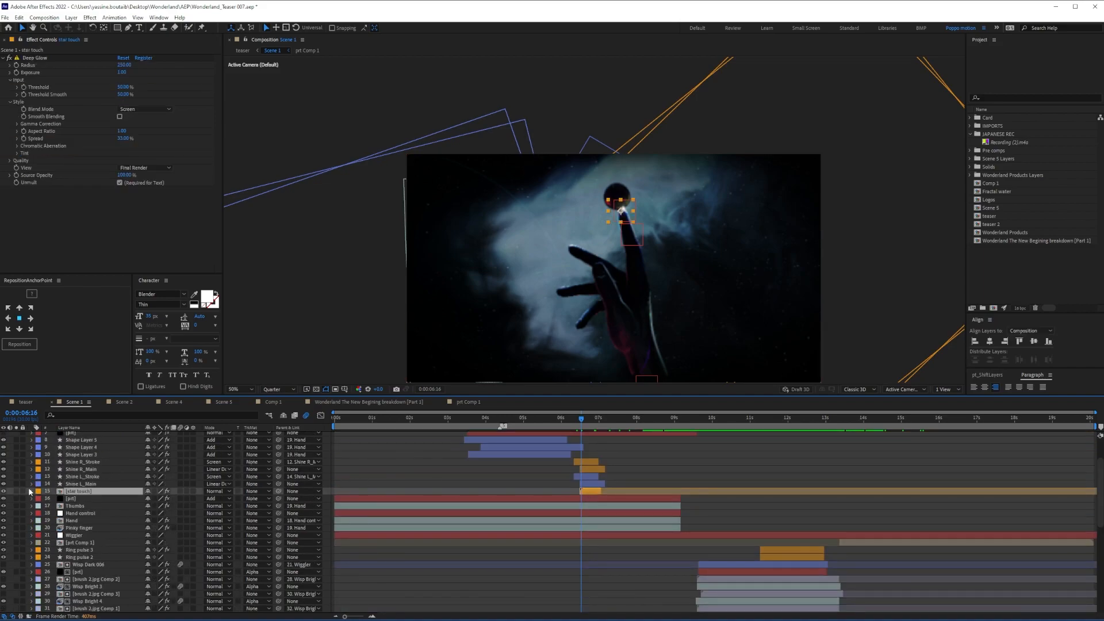
click(87, 485)
click(79, 477)
click(81, 462)
- Go to 0:00:04:25 and solo Shape Layer 3, Shape Layer 4 and Shape Layer 5, with nothing selected
click(516, 419)
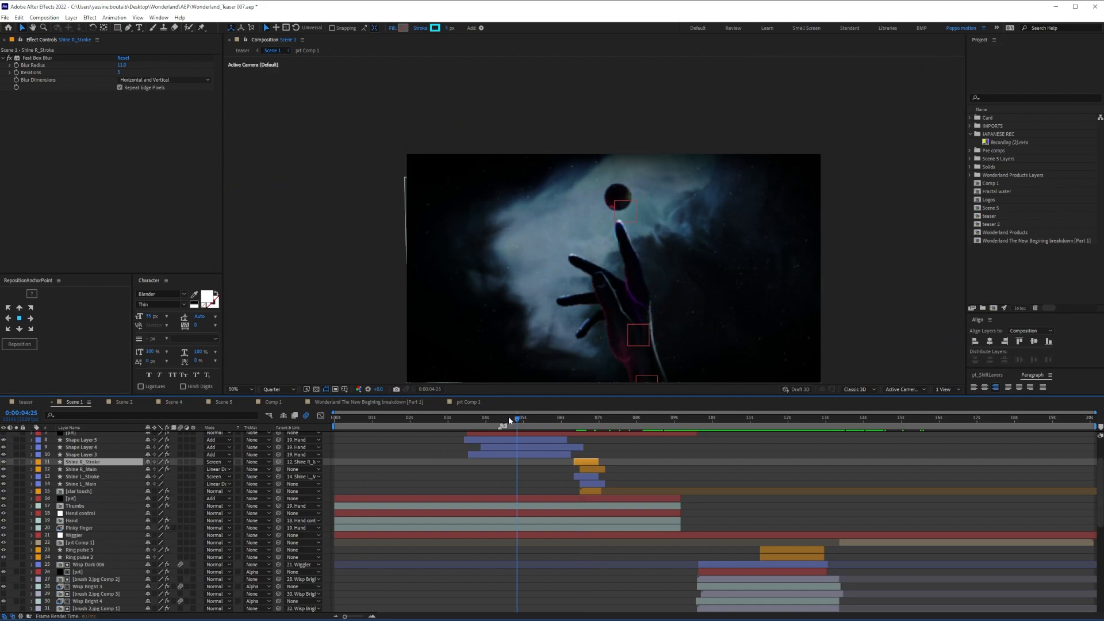
click(90, 455)
drag(16, 455, 16, 440)
click(540, 484)
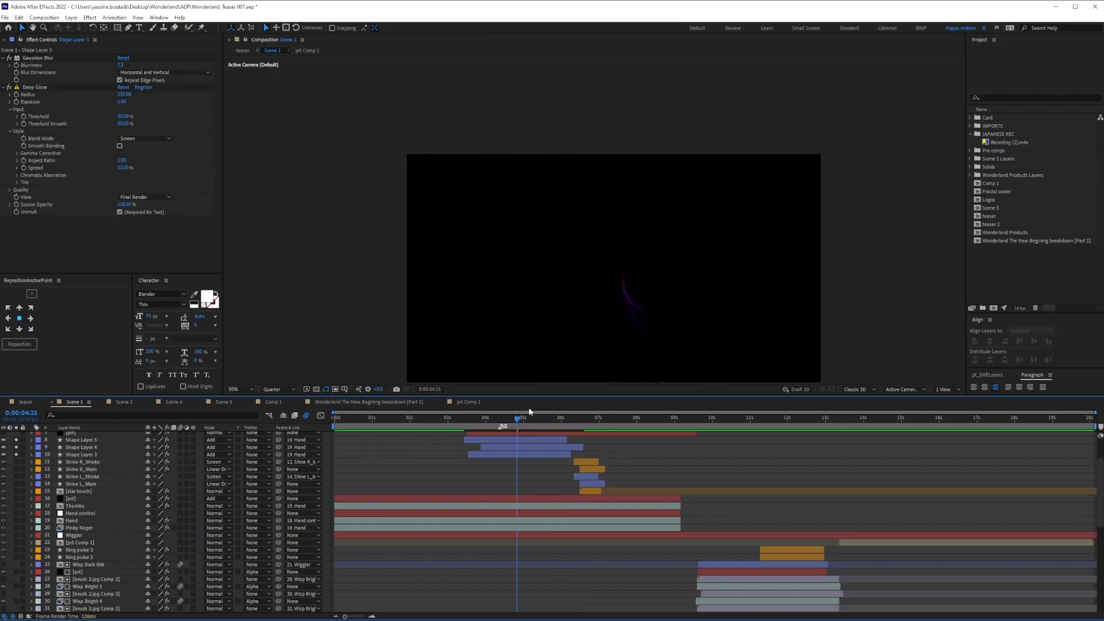
- Go to 0:00:04:27 and examine the stroke and taper settings of Shape Layer 4's Shape 2 with the Fill and Trim Paths collapsed
drag(465, 425, 520, 421)
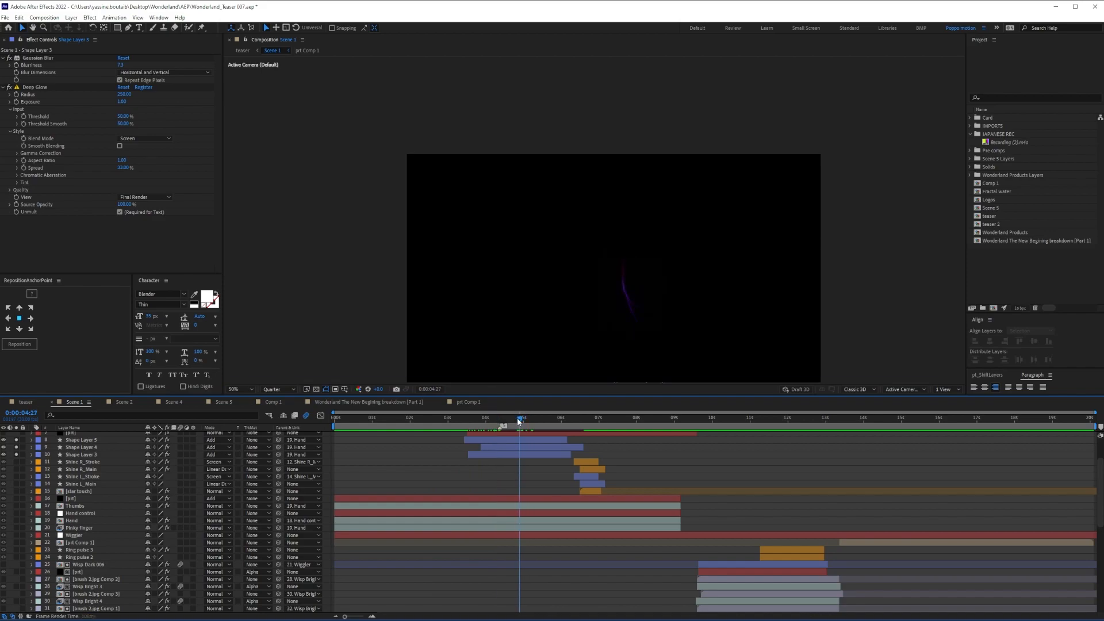
click(81, 447)
click(31, 448)
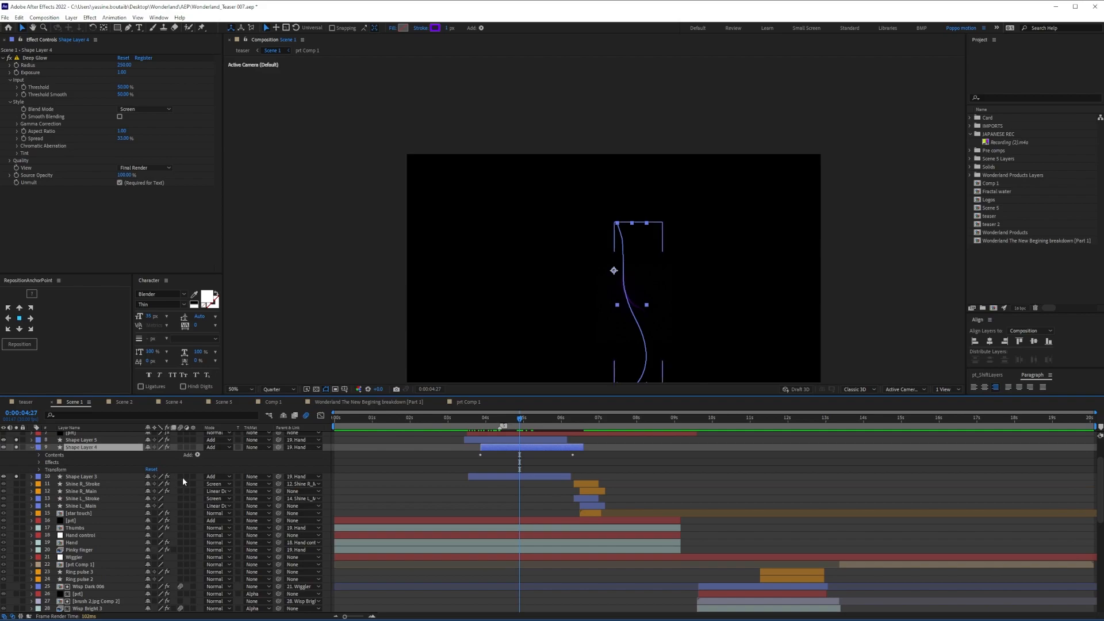
click(39, 456)
click(47, 462)
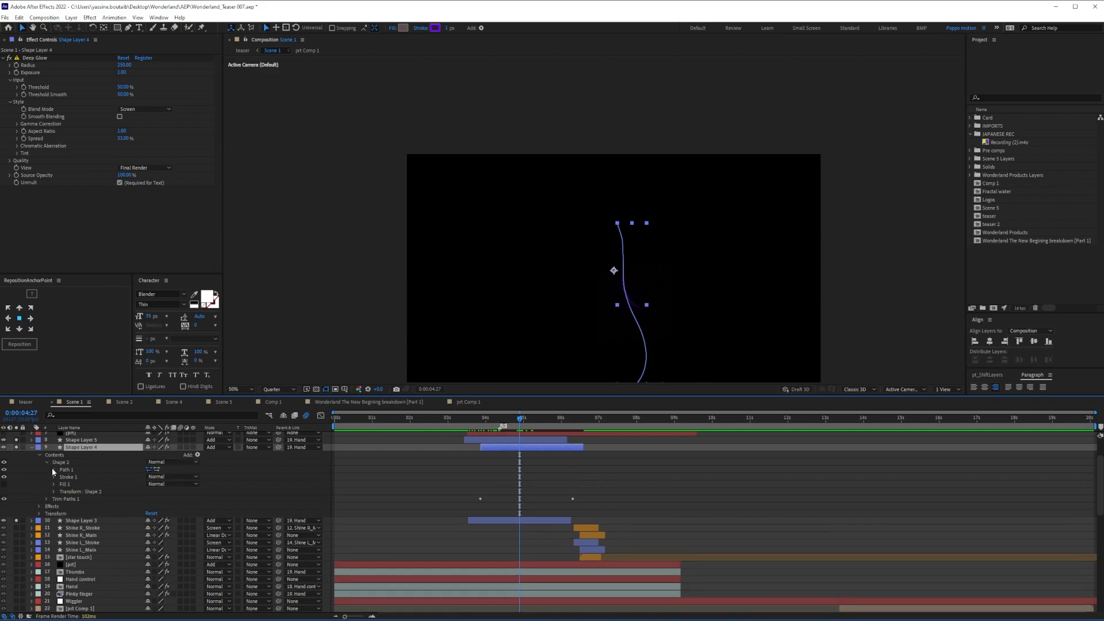
click(65, 477)
click(54, 477)
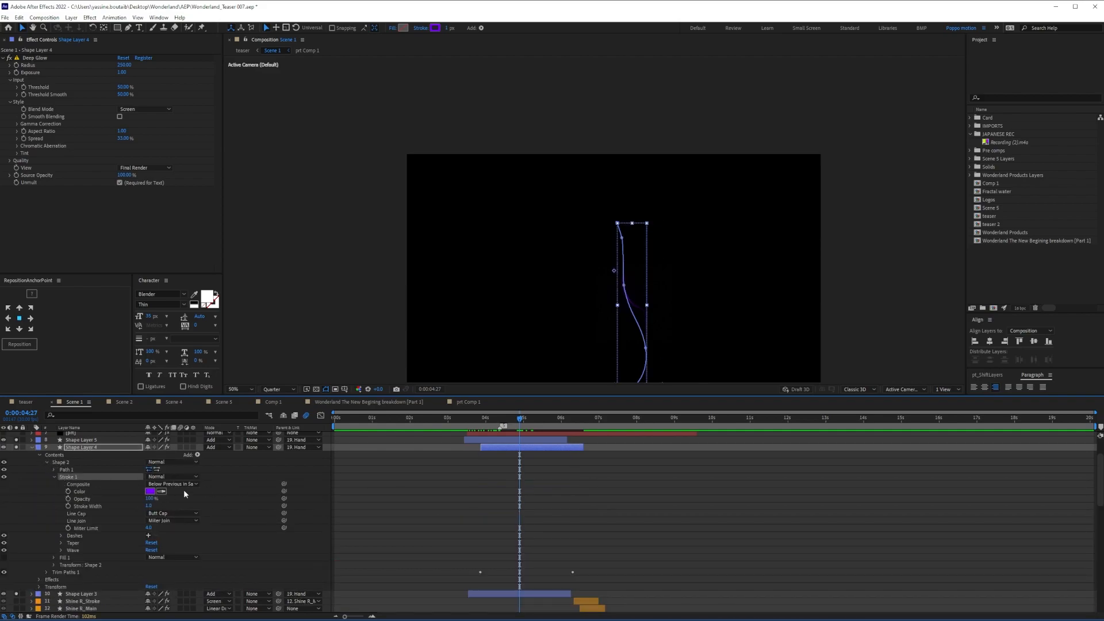
click(69, 543)
click(61, 543)
click(170, 559)
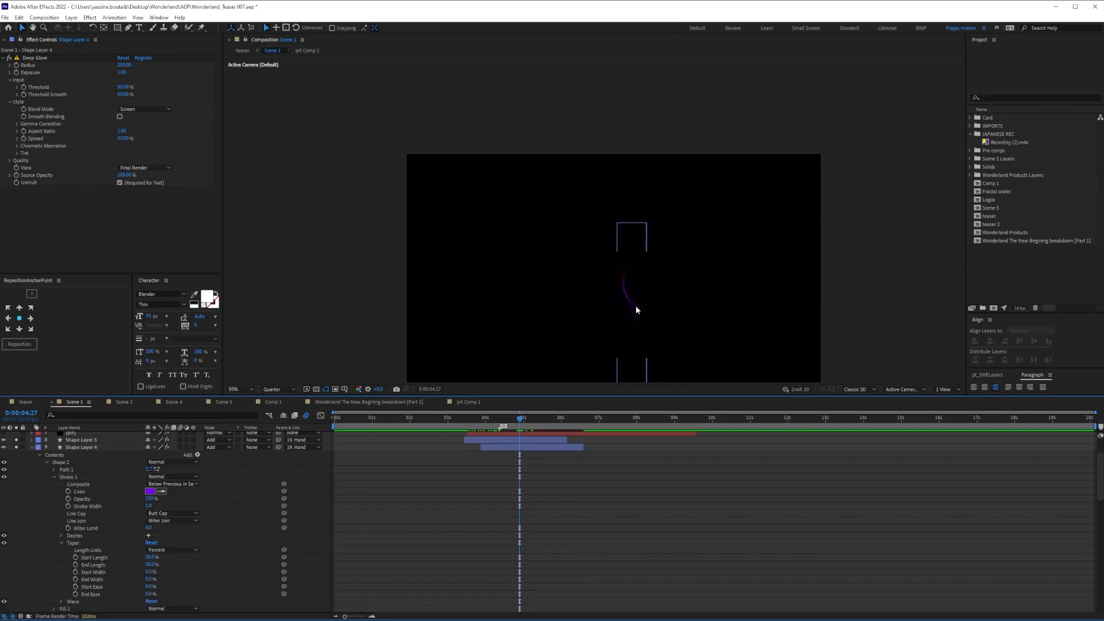
- Examine Shape Layer 4's path in the preview and Shape Layer 5's effects while scrubbing the glowing trail
mouse_move(520, 417)
mouse_down()
mouse_move(477, 420)
mouse_move(519, 417)
mouse_up()
click(647, 338)
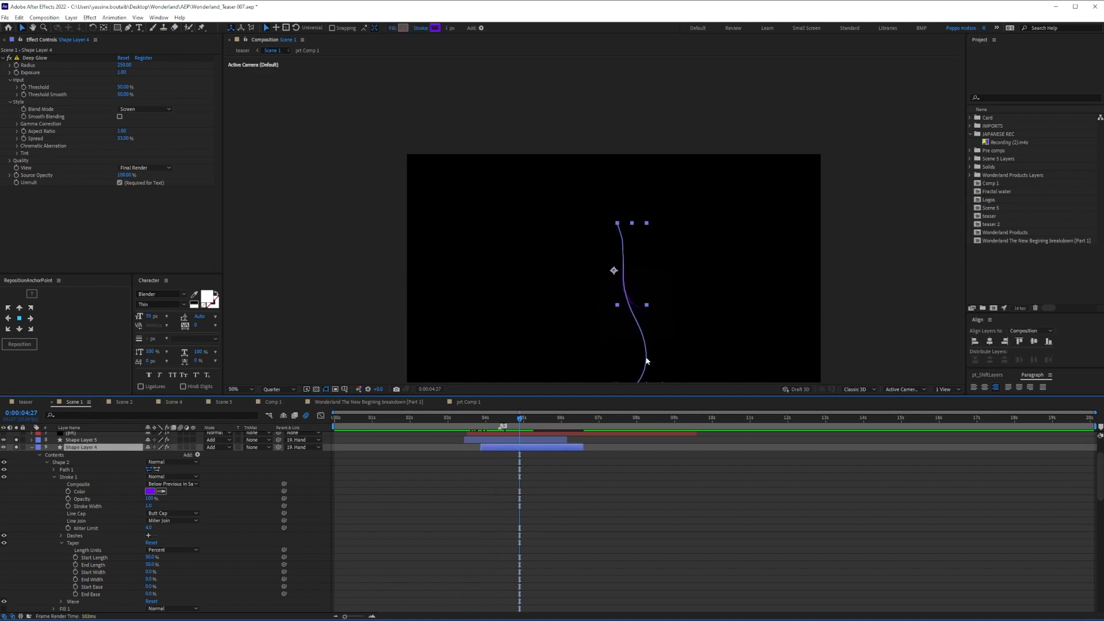
click(522, 440)
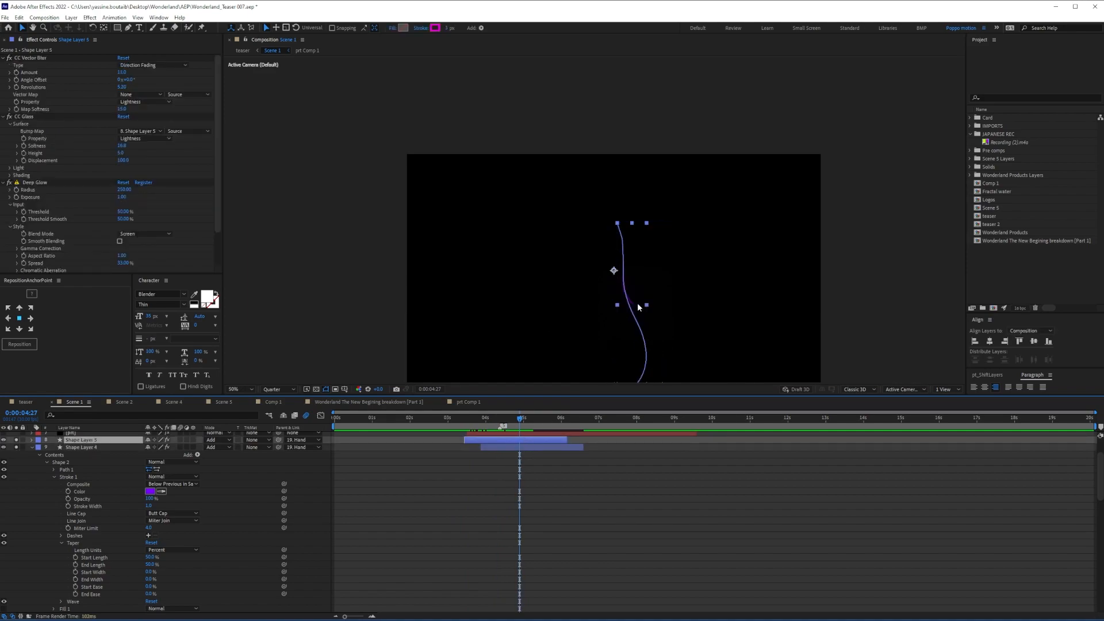
mouse_move(499, 418)
mouse_down()
mouse_move(532, 419)
mouse_move(492, 419)
mouse_up()
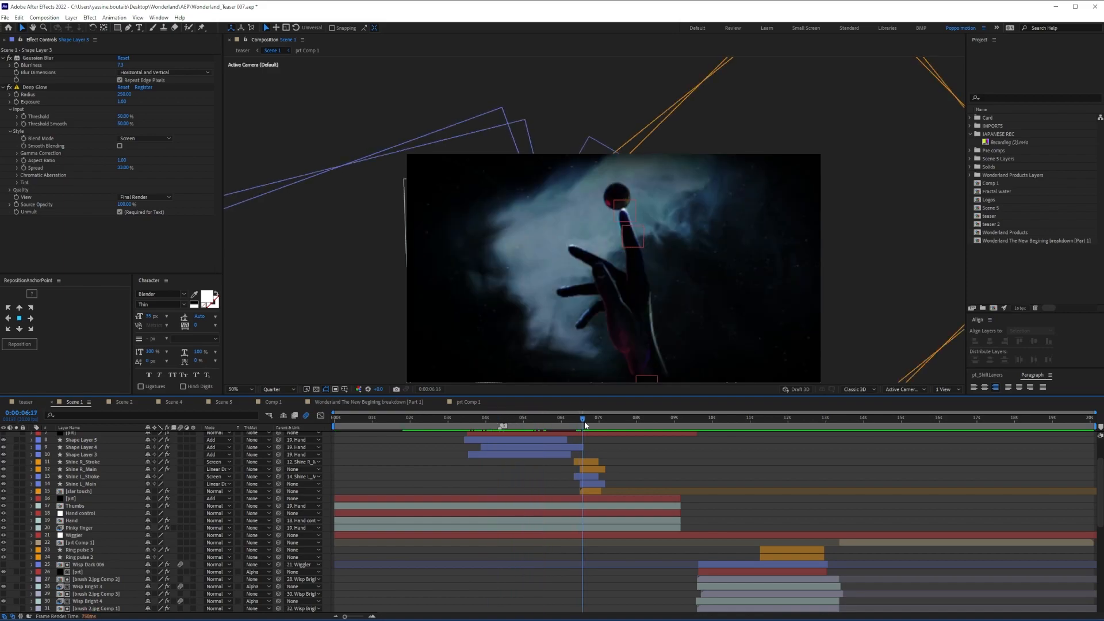
- Go to 0:00:06:20 and solo the four Shine R and Shine L stroke and main layers
drag(583, 418, 586, 419)
click(587, 463)
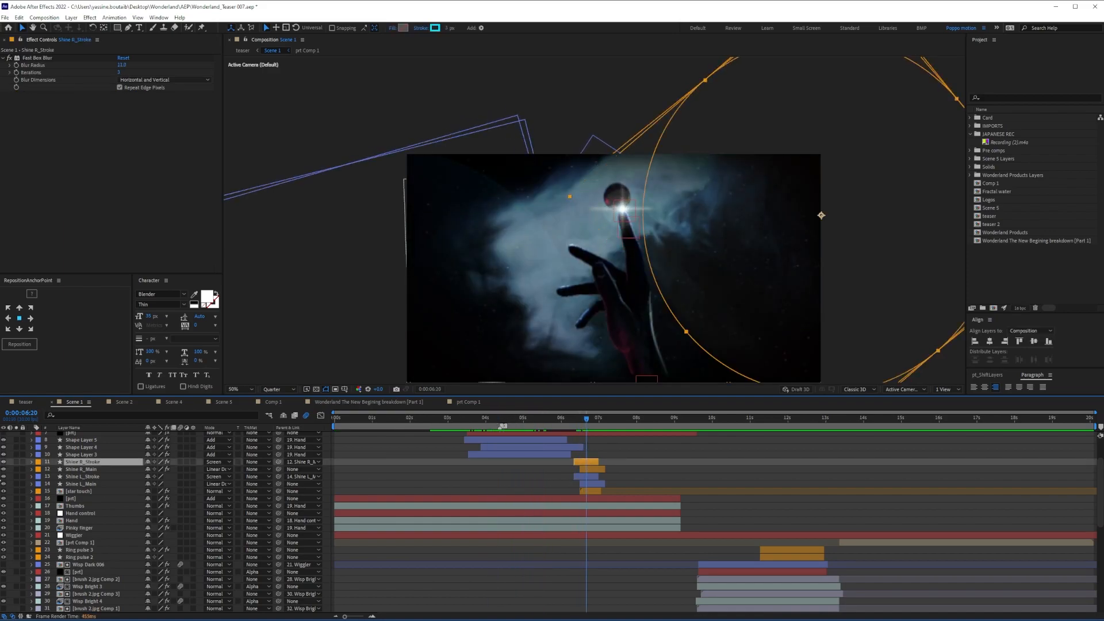
drag(18, 463, 21, 482)
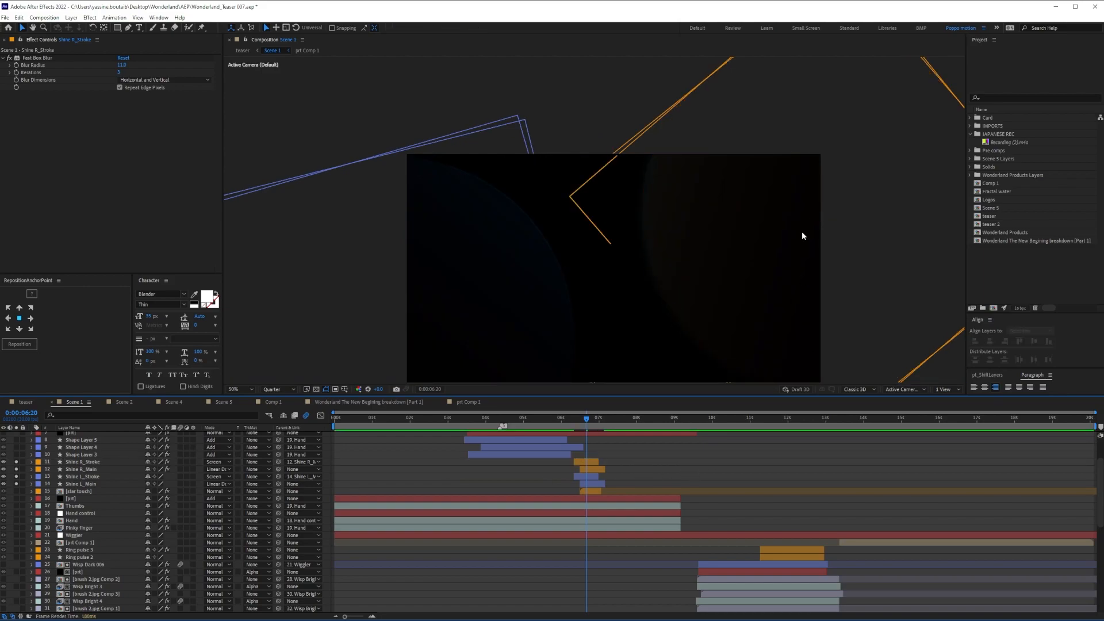
- Unsolo the Shine layers, view the Ring pulse layer on its own around 0:00:06:21, and restore the full scene
key(Page_Up)
scroll(576, 446, up, 3)
drag(17, 530, 17, 508)
click(18, 457)
click(587, 424)
click(17, 457)
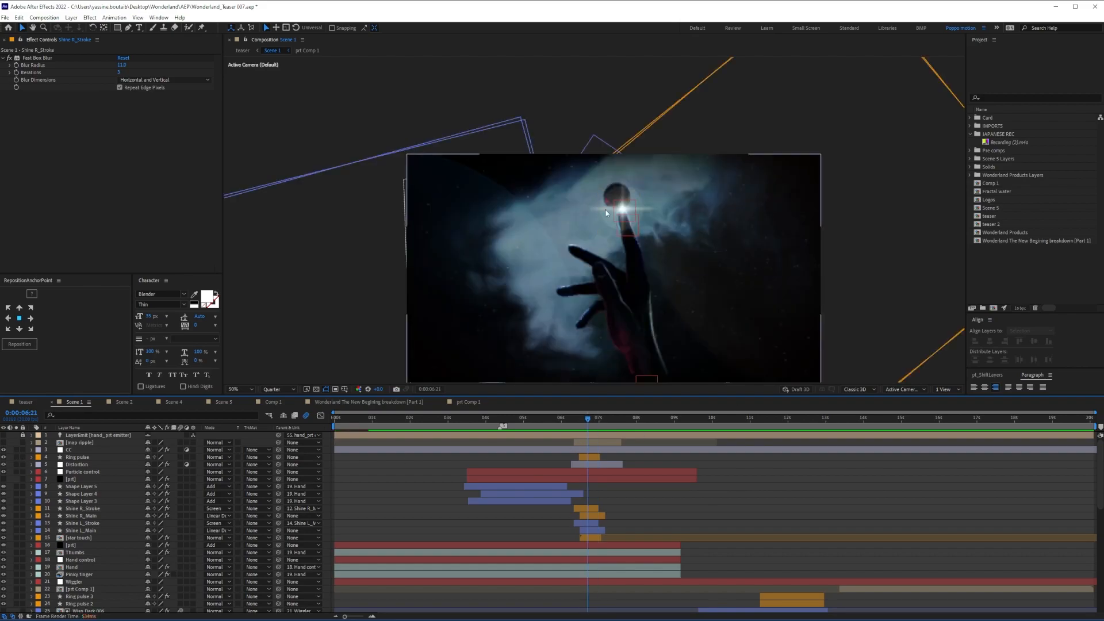
- Examine the Distortion layer's Displacement Map effect, open the map ripple composition and inspect its lower shape layer's effects
click(68, 464)
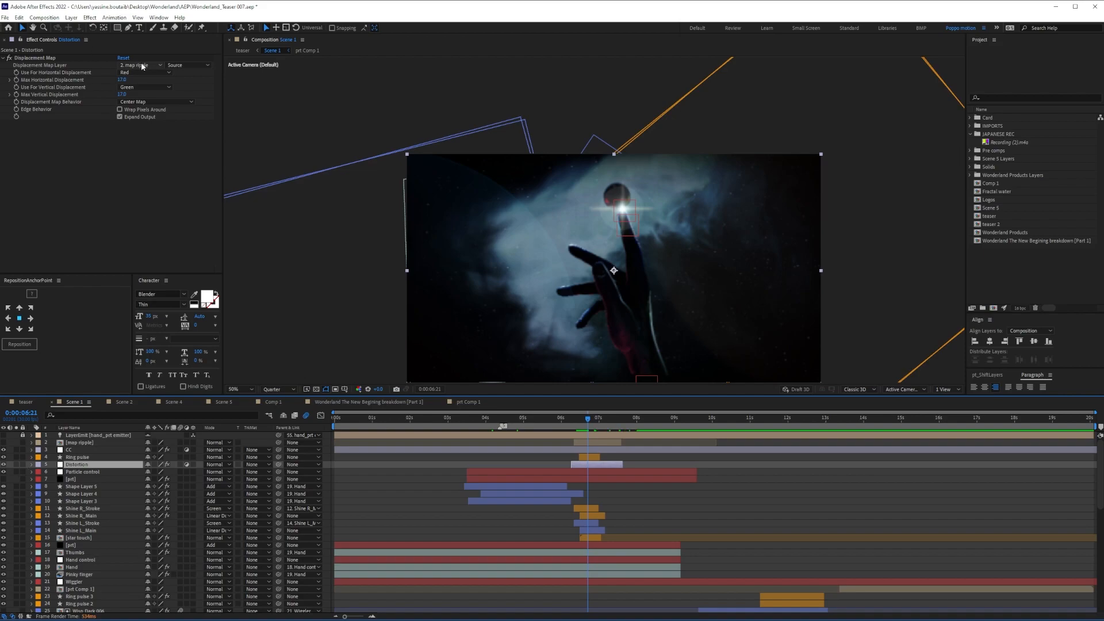
double_click(78, 444)
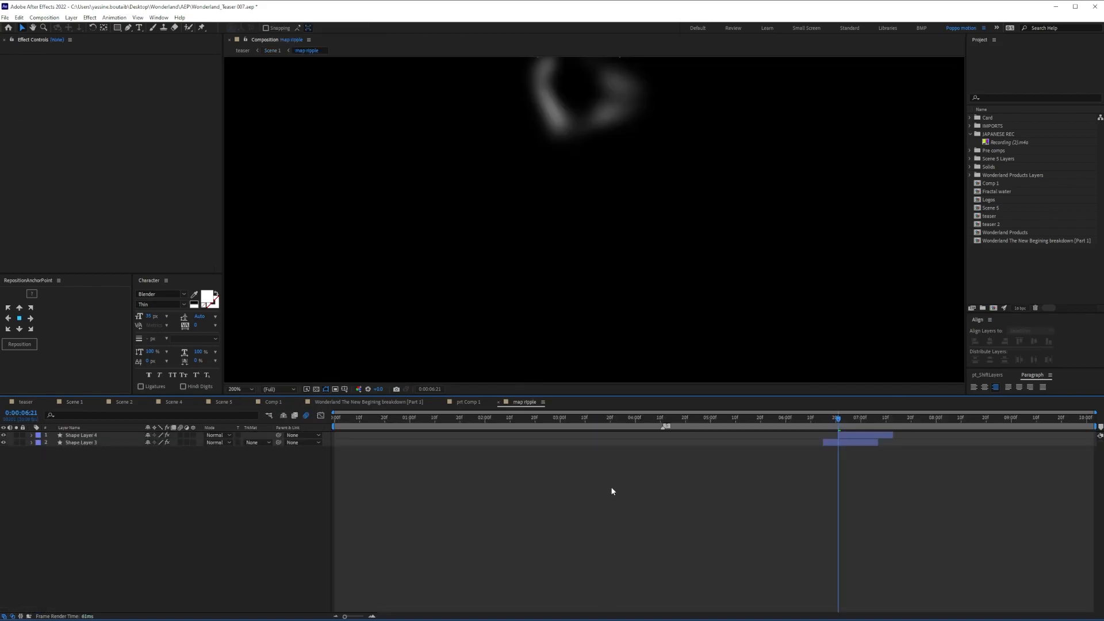
scroll(729, 336, down, 1)
click(855, 444)
click(798, 369)
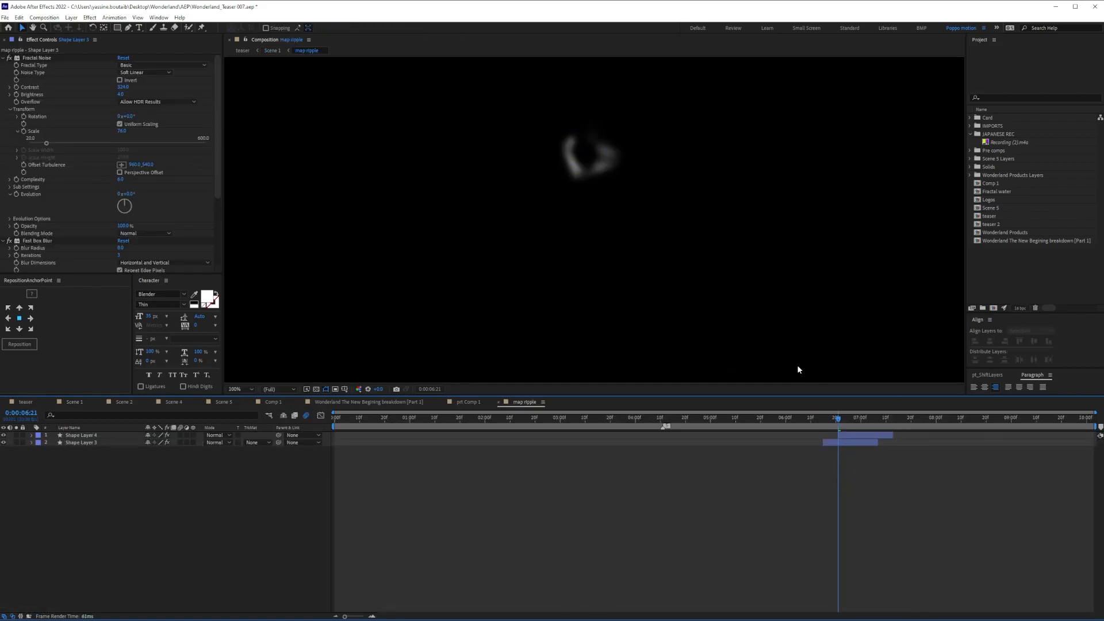
- Go to 0:00:06:29 in the map ripple composition and solo the lower ring shape layer
drag(824, 418, 859, 429)
click(13, 442)
click(51, 445)
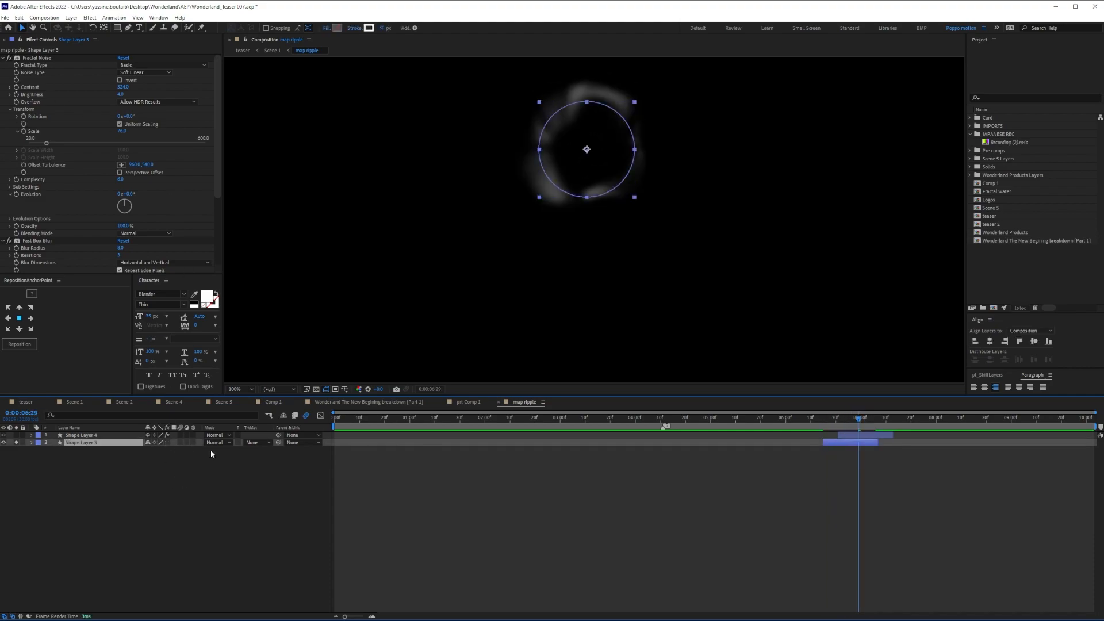
- Disable the ring's effects and turn Fractal Noise, Fast Box Blur and Turbulent Displace back on one by one to compare them
click(168, 443)
click(38, 58)
key(ctrl+a)
click(9, 58)
click(3, 58)
click(38, 59)
click(9, 58)
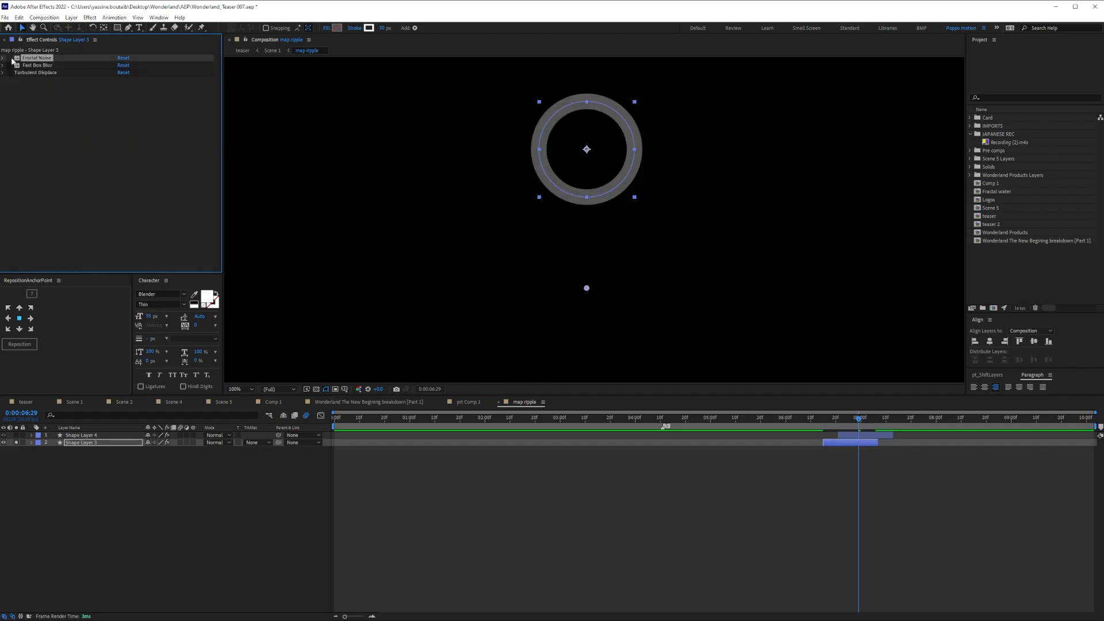
click(9, 65)
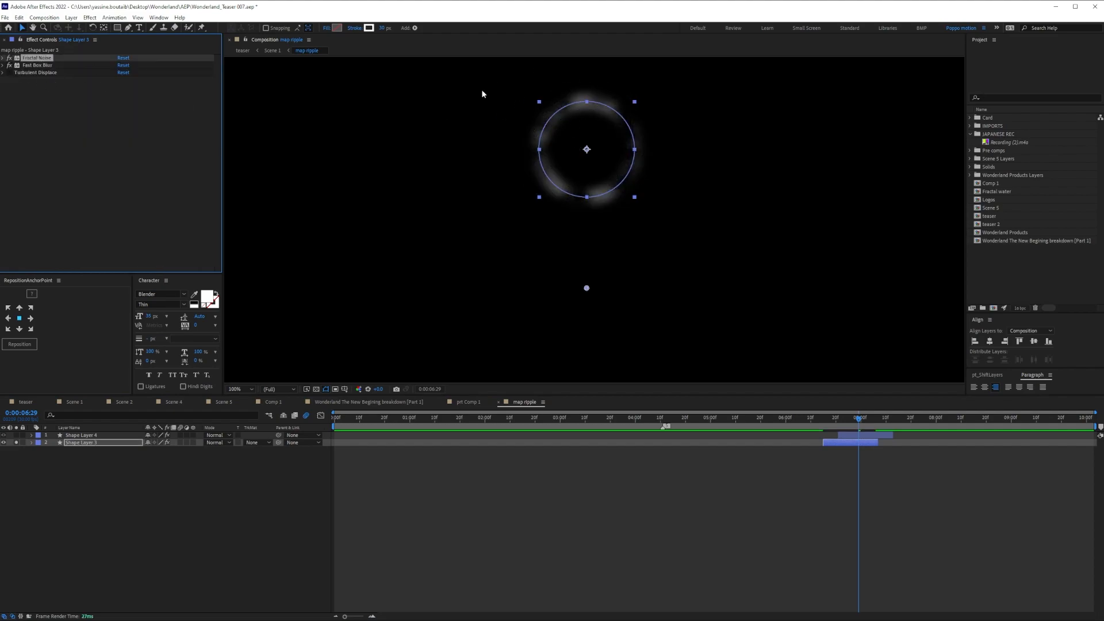
click(8, 72)
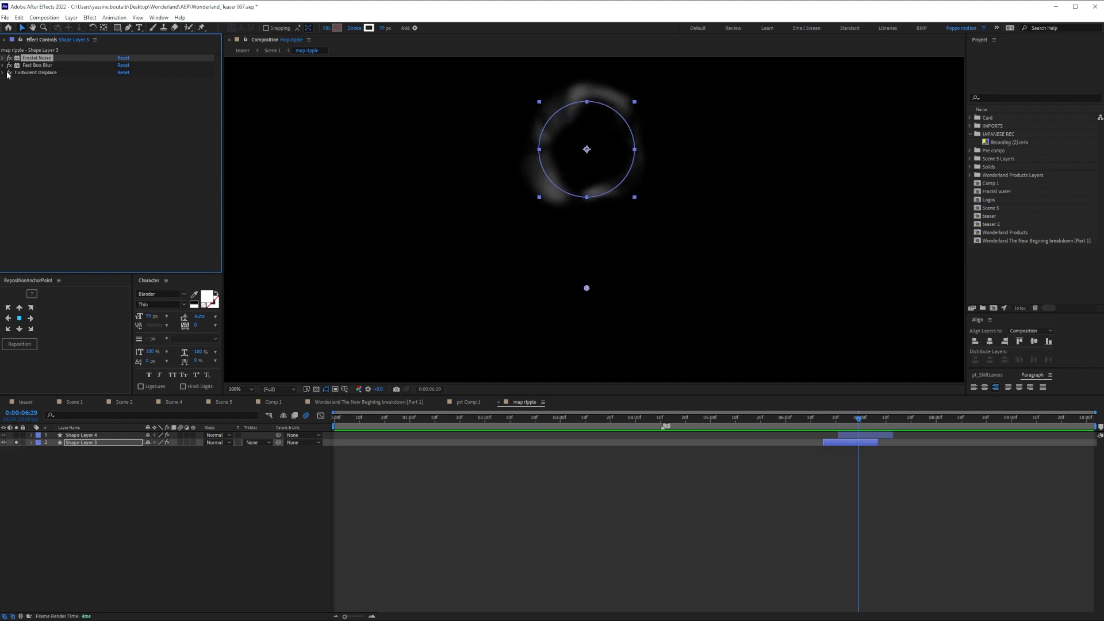
- Unsolo the ring layer, preview the complete ripple animation and return to the Scene 1 composition
click(867, 502)
mouse_move(857, 419)
mouse_down()
mouse_move(836, 421)
mouse_move(867, 433)
mouse_move(807, 426)
mouse_move(851, 432)
mouse_up()
click(16, 442)
key(space)
click(273, 50)
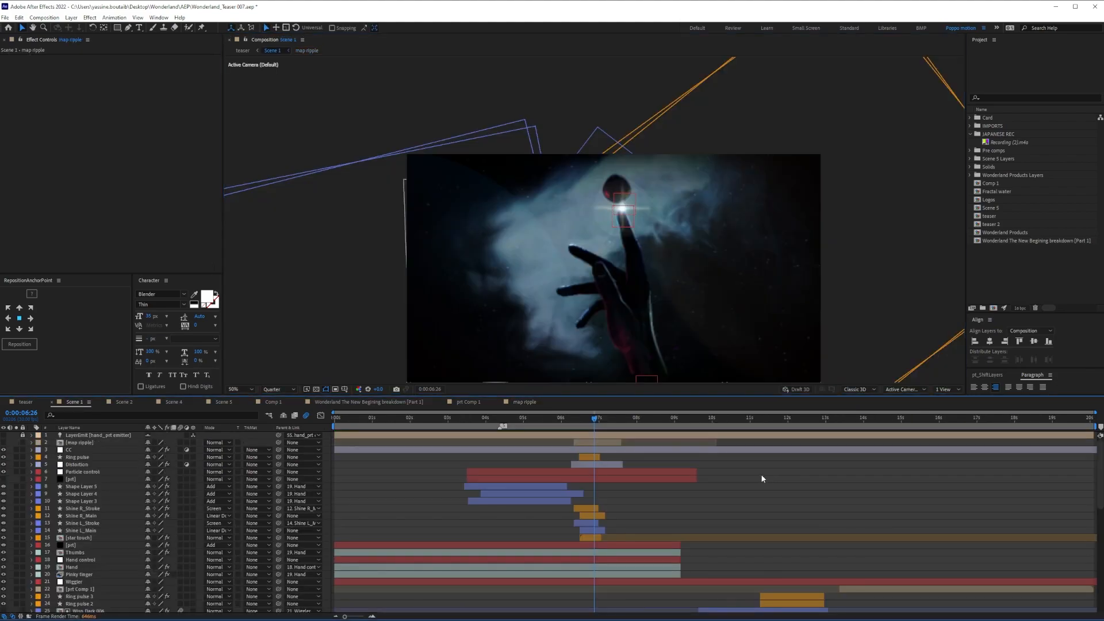
- Review the ripple distortion in Scene 1 from 0:00:06:26 to 0:00:07:04, and move on to 0:00:09:01
mouse_move(593, 420)
mouse_down()
mouse_move(582, 421)
mouse_move(595, 425)
mouse_up()
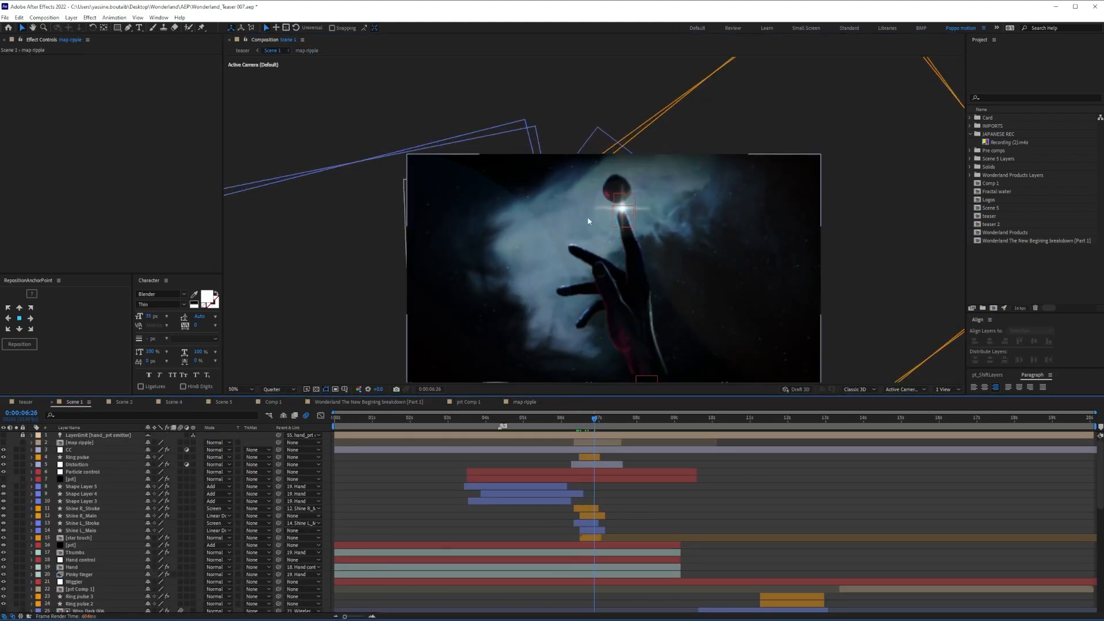
click(603, 420)
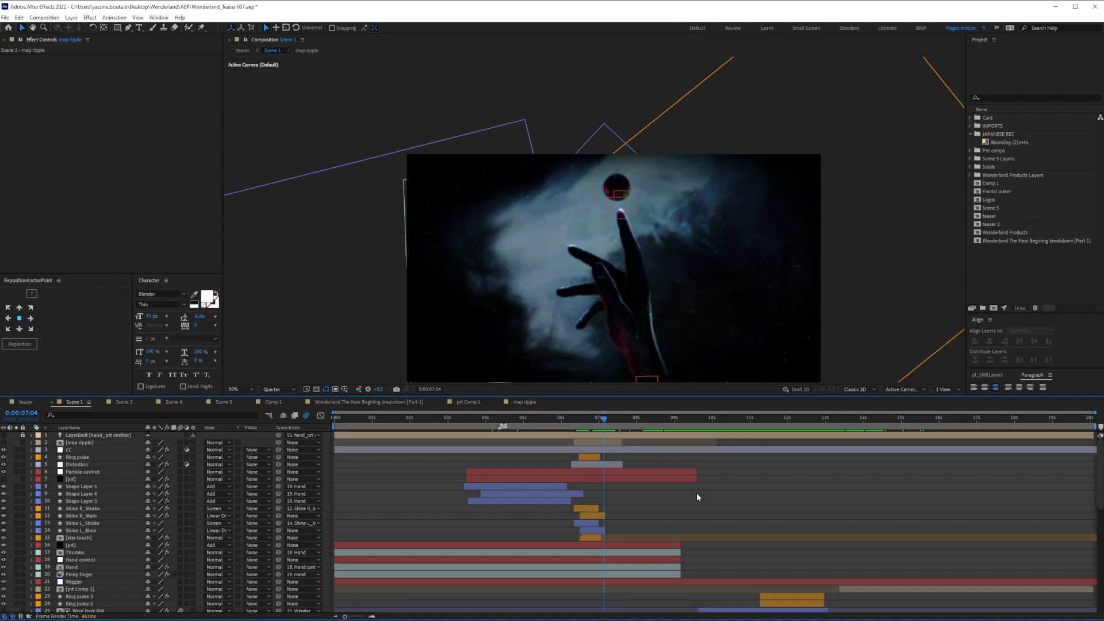
scroll(636, 494, down, 3)
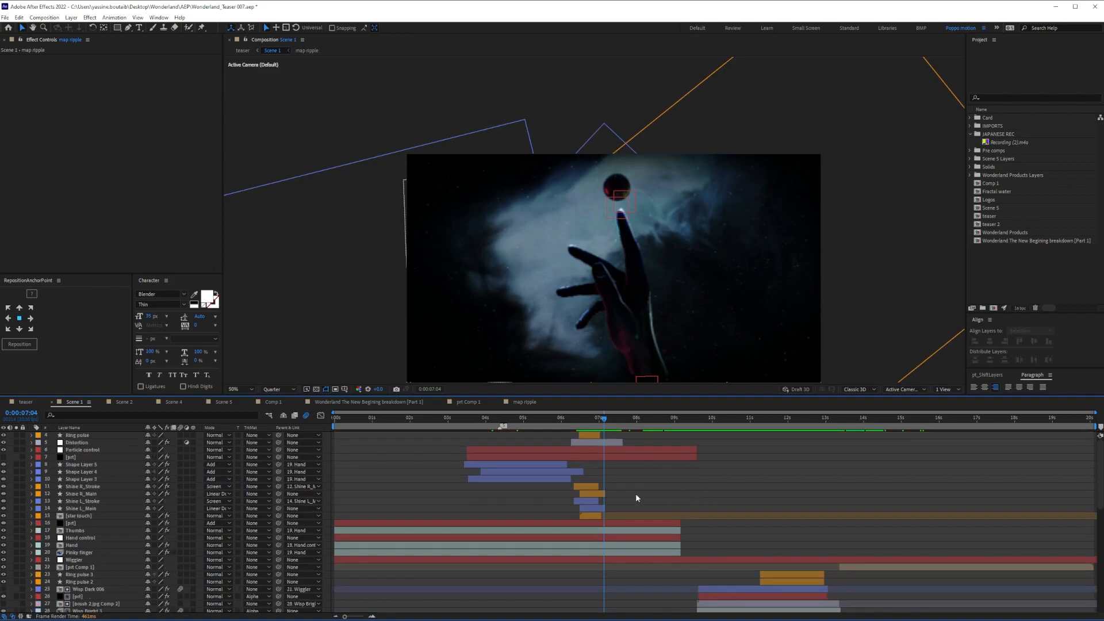
drag(609, 420, 675, 425)
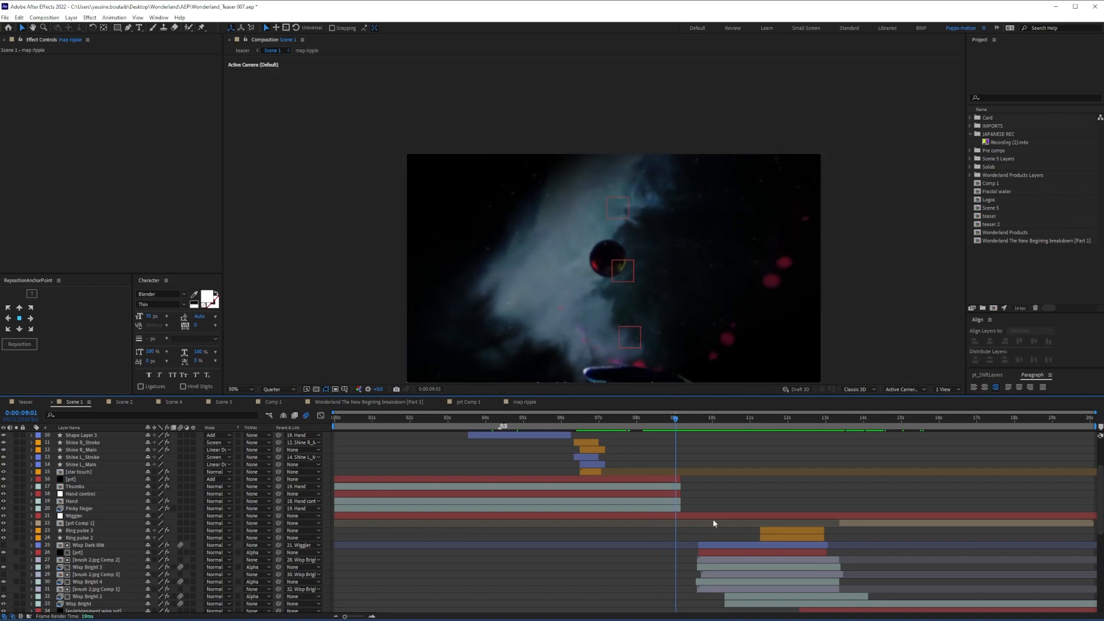
- Find the swirling particle layers and isolate Wisp Dark 002, Null 4 and the prt layers around 0:00:10:04
scroll(674, 532, down, 3)
scroll(656, 530, down, 2)
scroll(621, 526, up, 6)
click(84, 516)
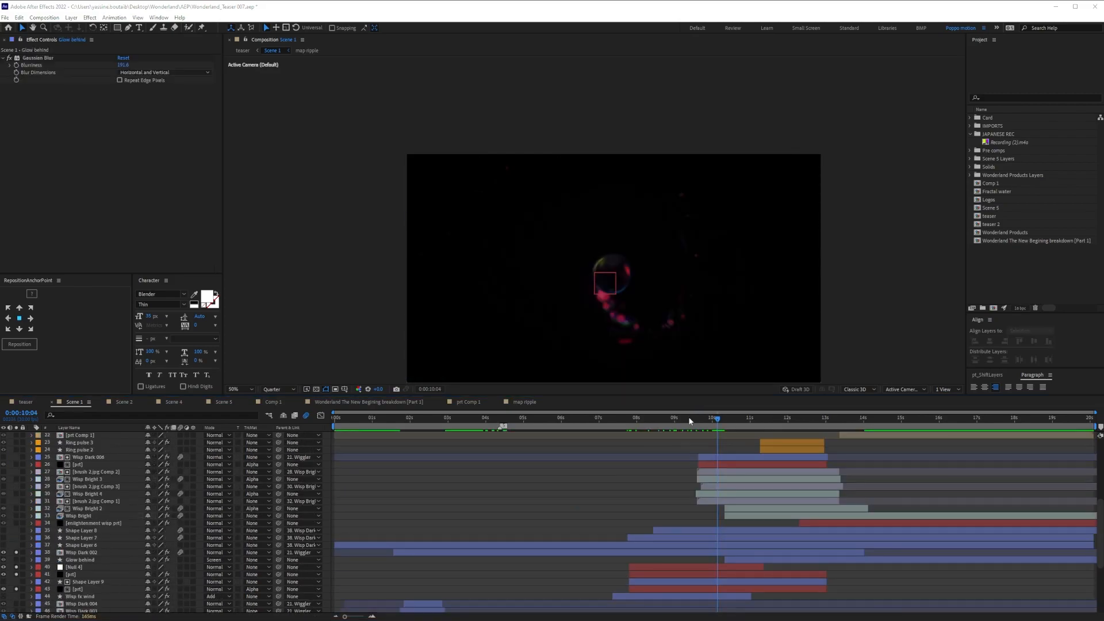
- Reveal Null 4's Position keyframes and follow its spiral motion path from 0:00:08:21 to 0:00:10:26
drag(689, 420, 663, 432)
click(638, 567)
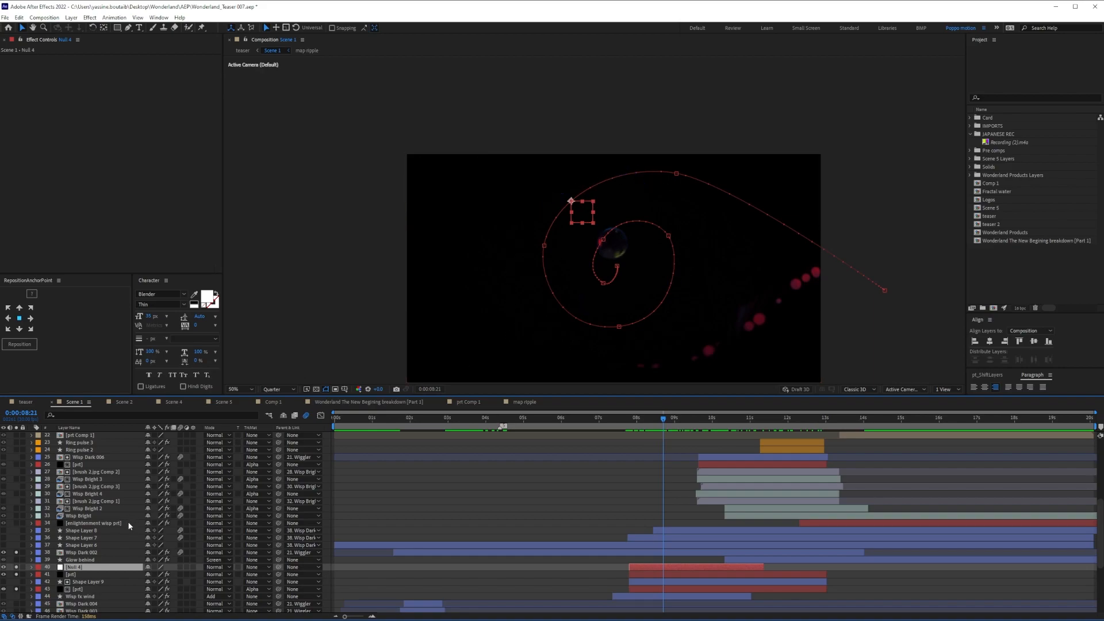
key(p)
drag(628, 418, 745, 420)
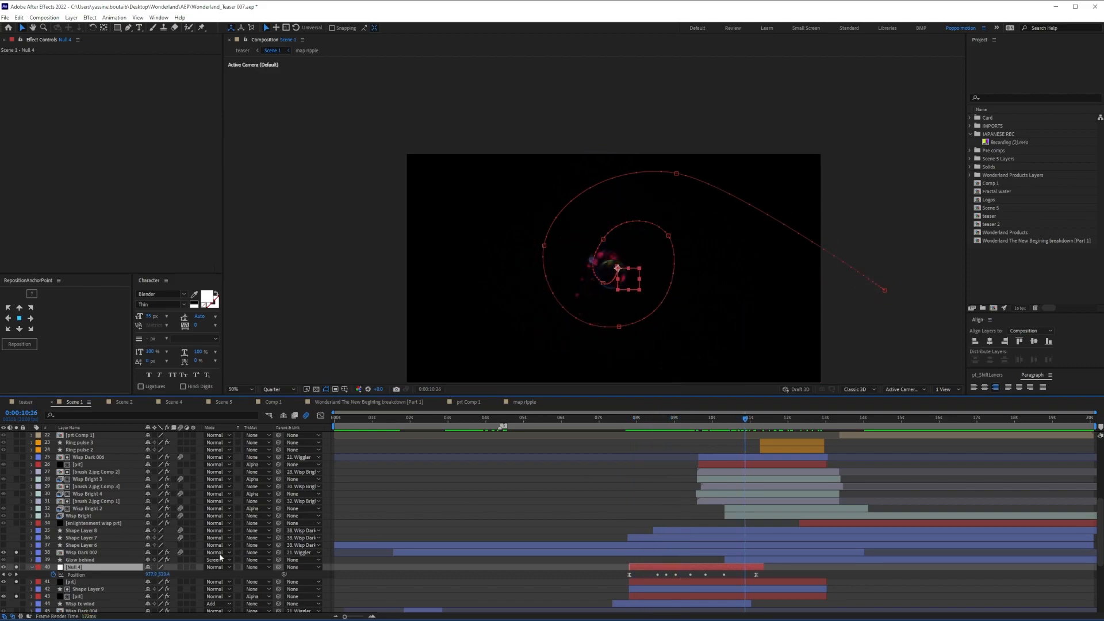
- Select the prt layer below Null 4 and examine its effect stack and Particular emitter settings
click(81, 581)
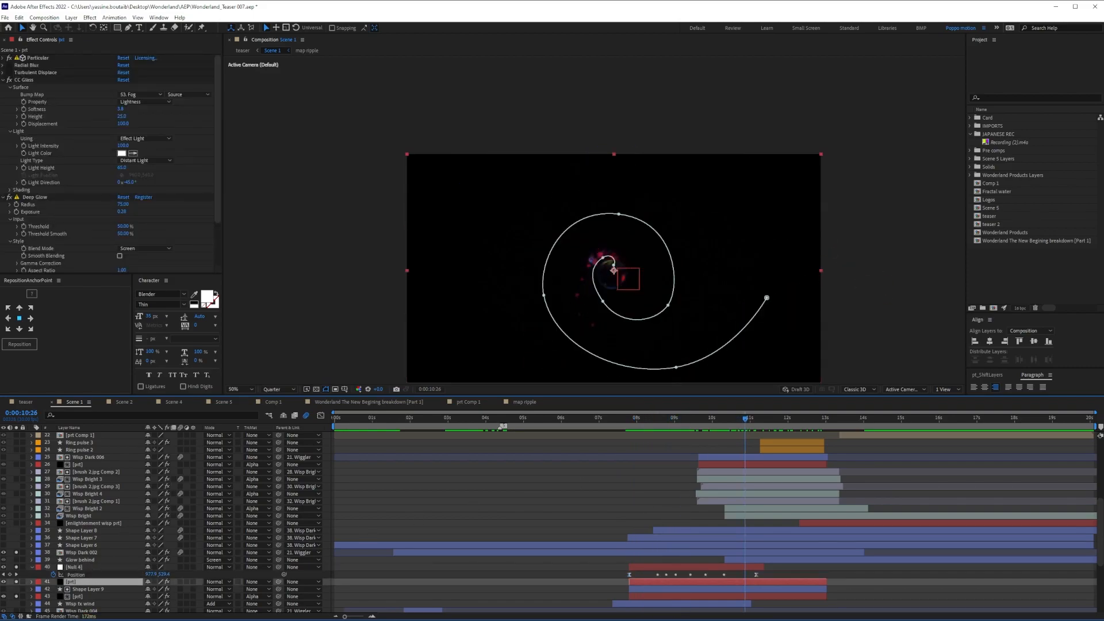
click(4, 79)
click(3, 87)
click(3, 58)
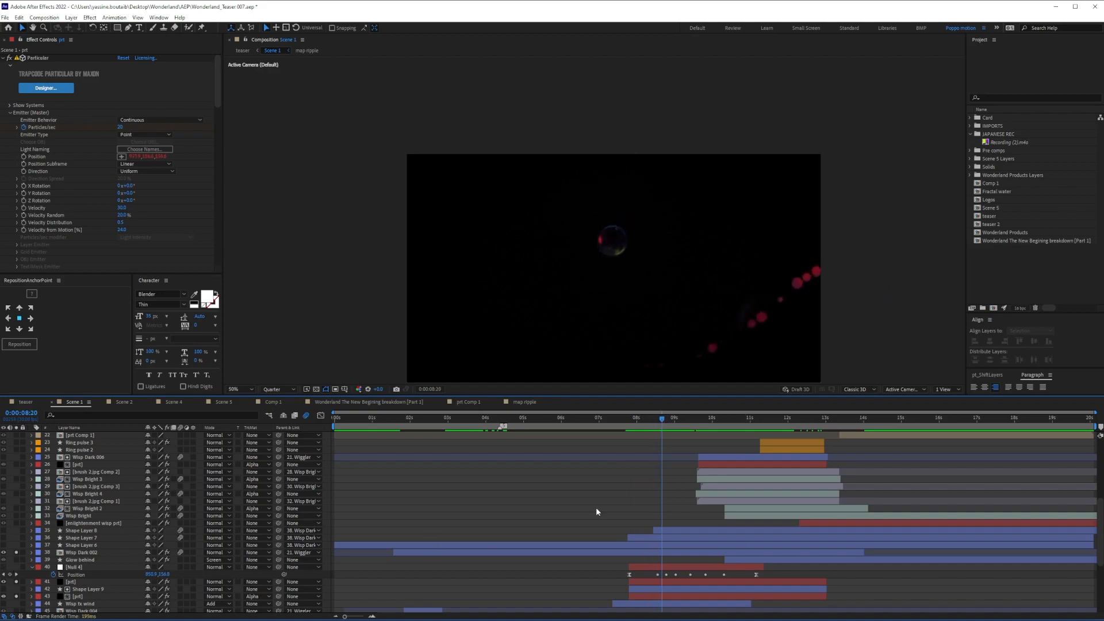
click(3, 57)
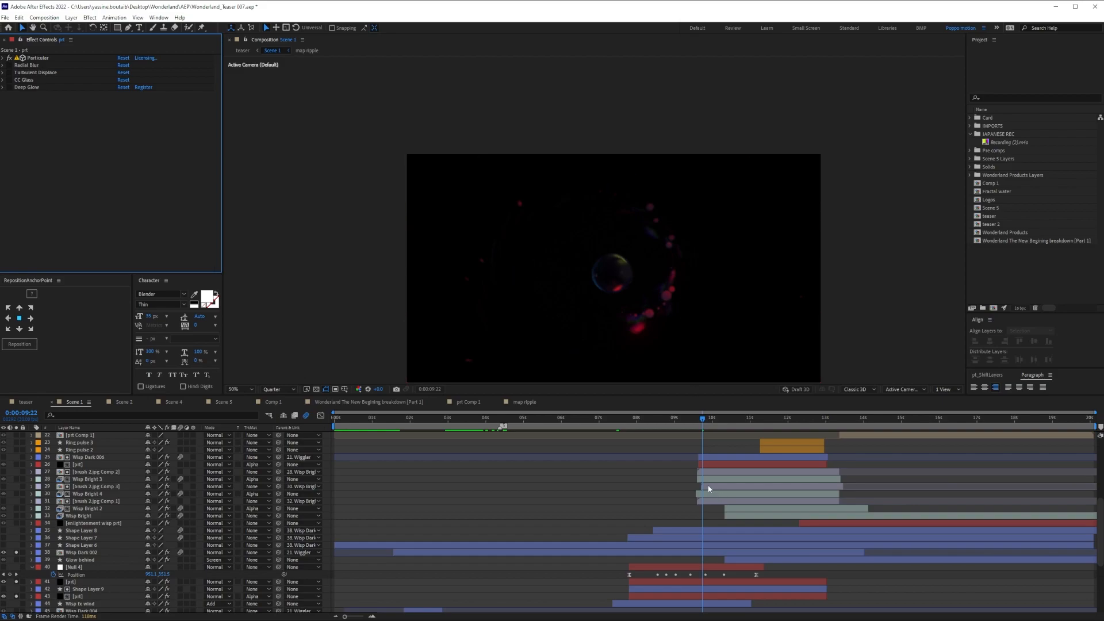
- Go to 0:00:10:07, check the matte shape layer below prt, and reopen the prt layer's Particular settings
drag(667, 420, 723, 430)
click(81, 589)
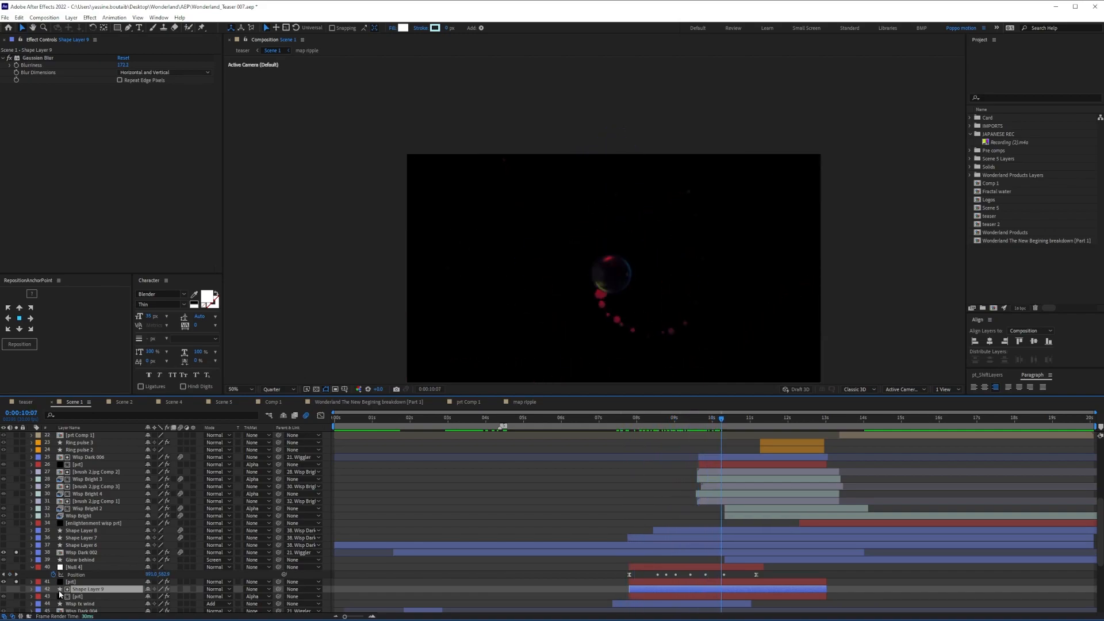
click(74, 582)
click(3, 57)
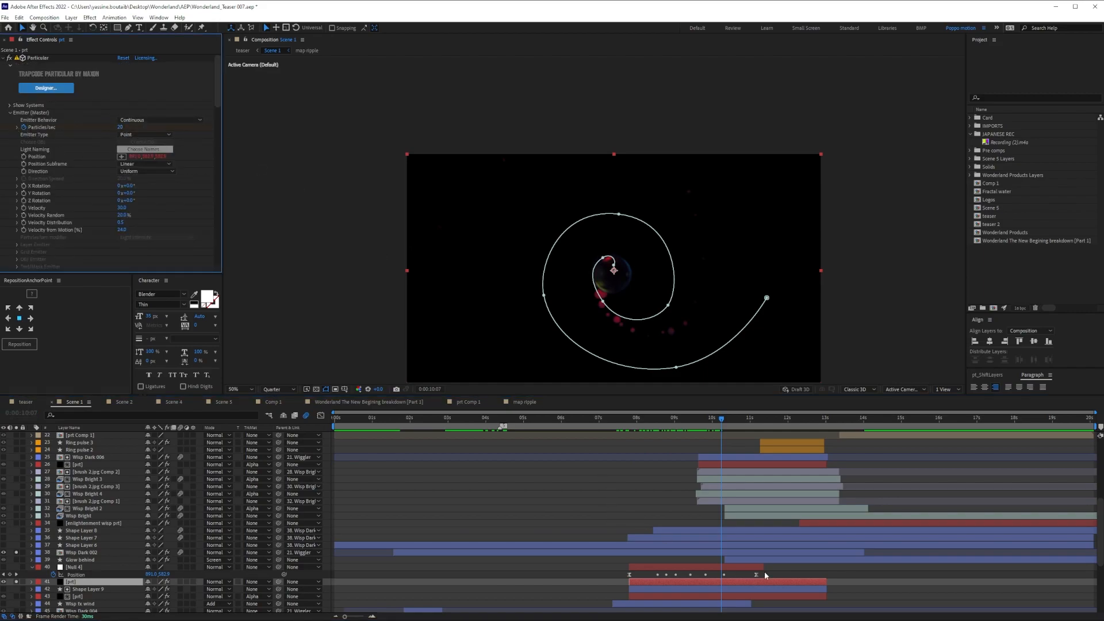
- Reveal the prt layer's Particles/sec keyframes and examine the emitter's velocity settings at 0:00:08:19 and 0:00:09:02
key(u)
scroll(782, 588, down, 3)
drag(756, 421, 660, 419)
scroll(51, 204, down, 2)
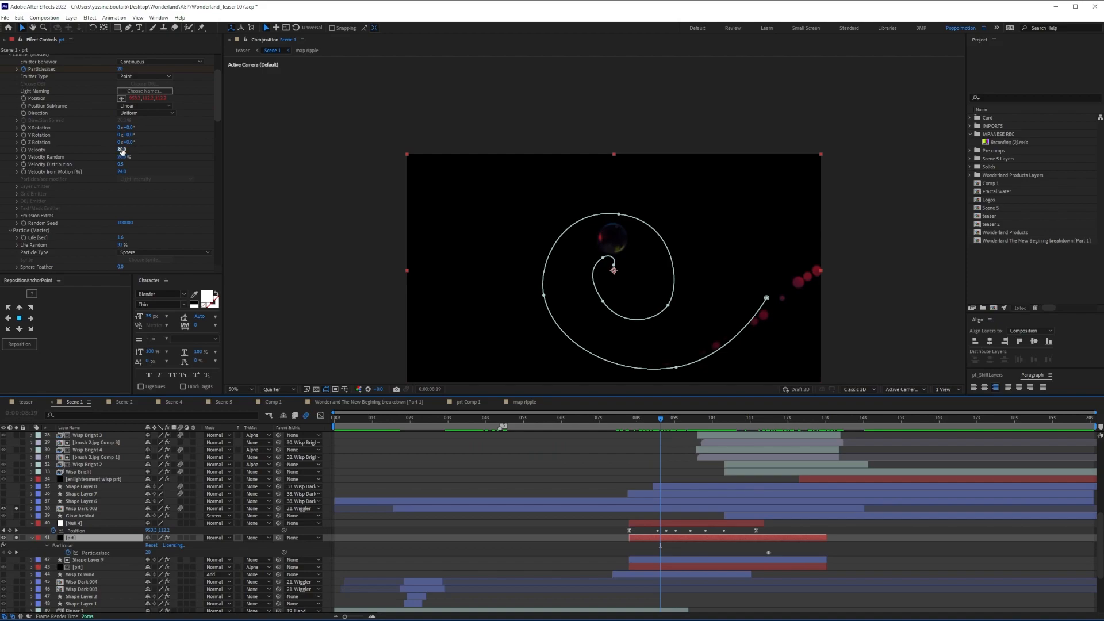
drag(661, 421, 677, 420)
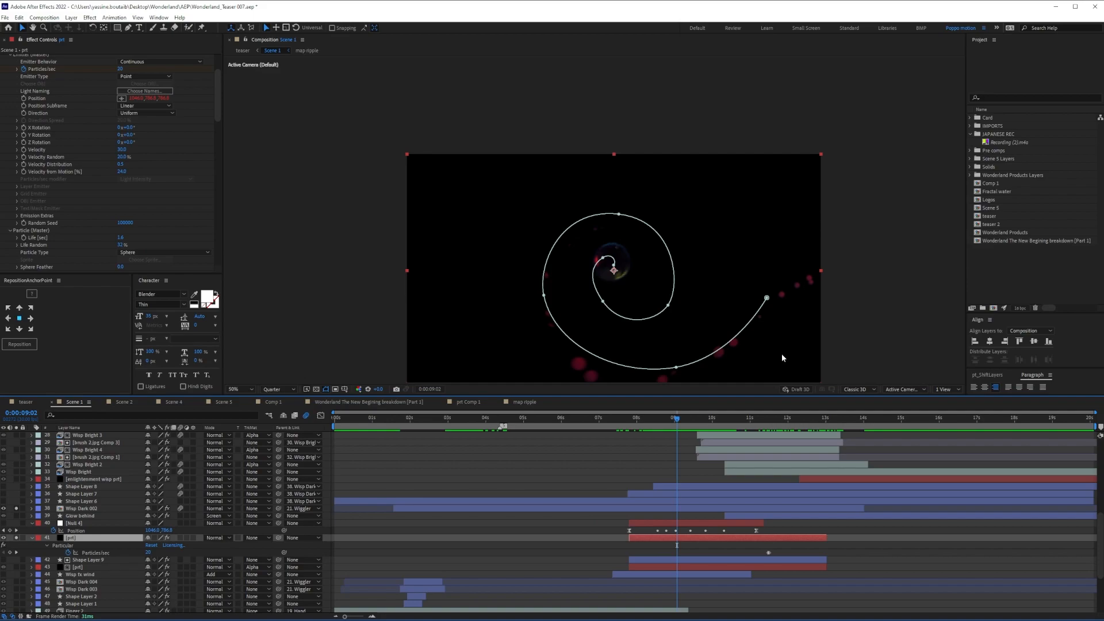
- Go to 0:00:10:21 and examine Particular's Particle (Master) settings, including Size over Life and Opacity over Life
drag(677, 419, 738, 426)
scroll(154, 163, down, 3)
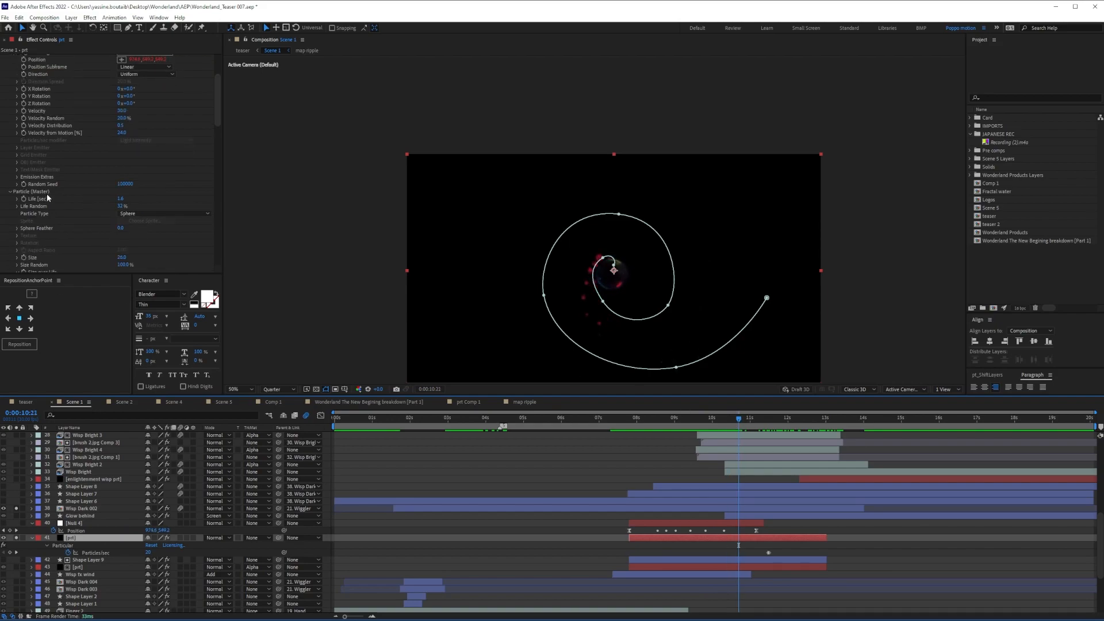
scroll(88, 175, down, 5)
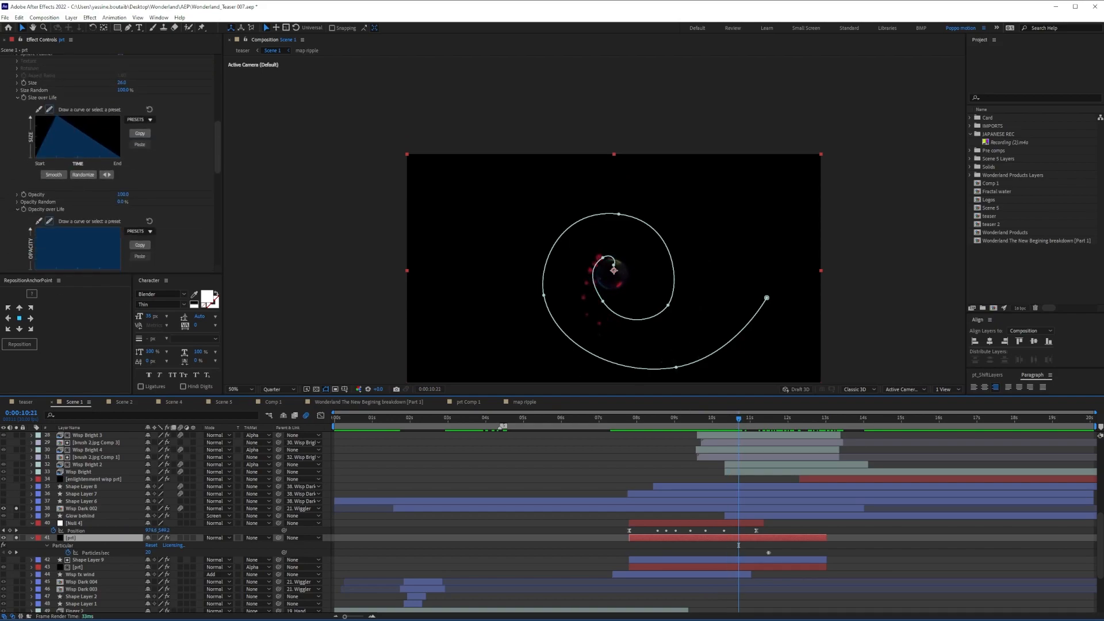
- Scrub between 0:00:10:06 and 0:00:09:05 and examine the prt layer's Particular Rendering and Motion Blur settings
drag(741, 417, 710, 426)
key(space)
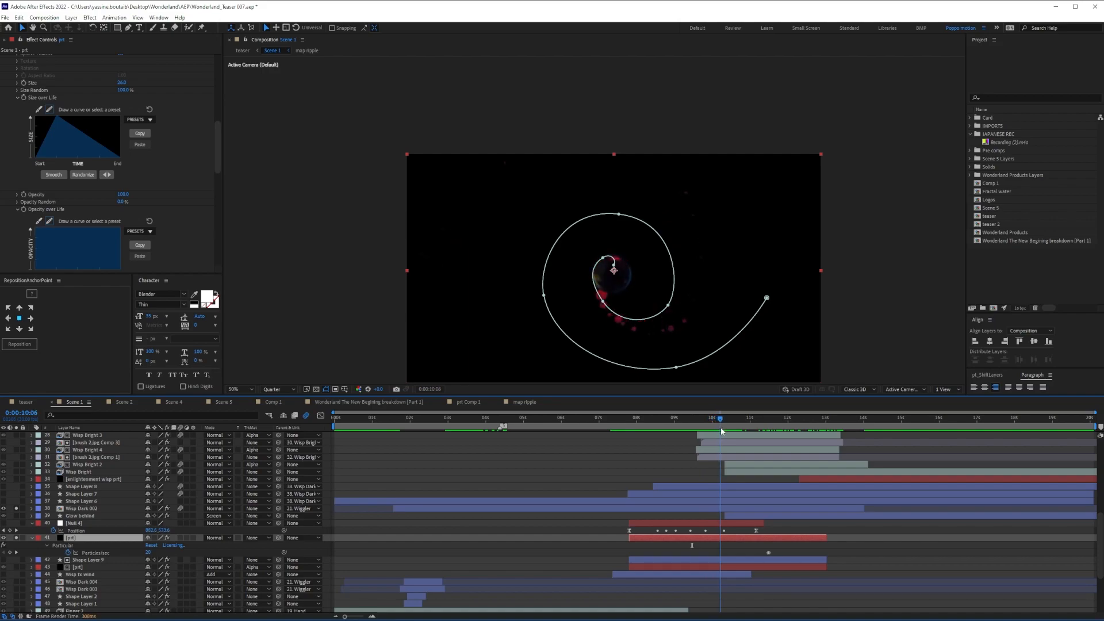
drag(218, 147, 219, 229)
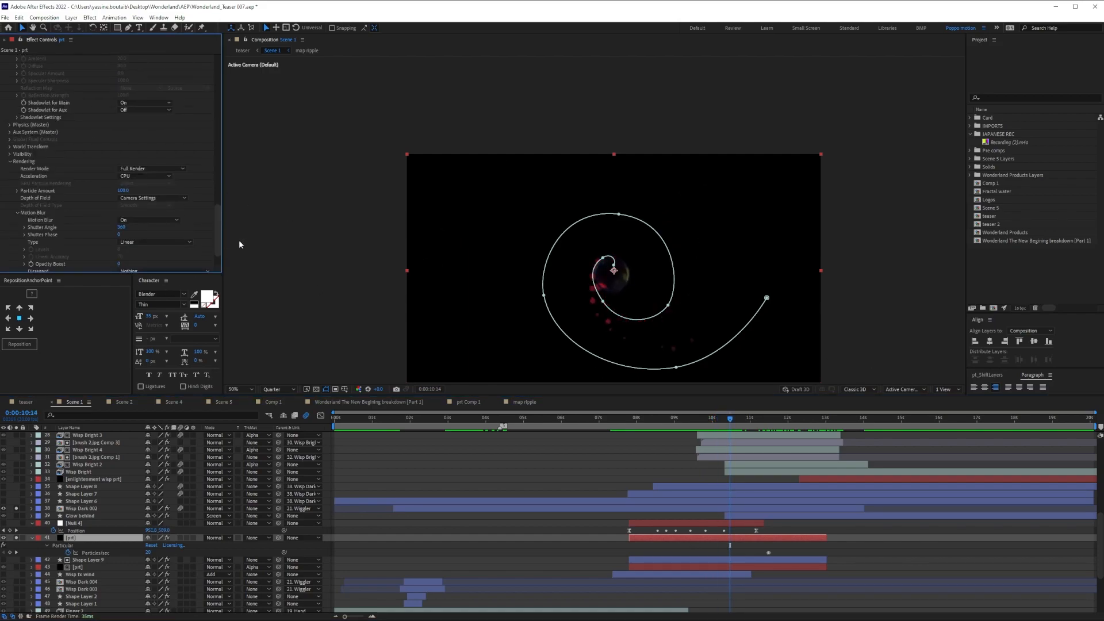
scroll(220, 221, down, 3)
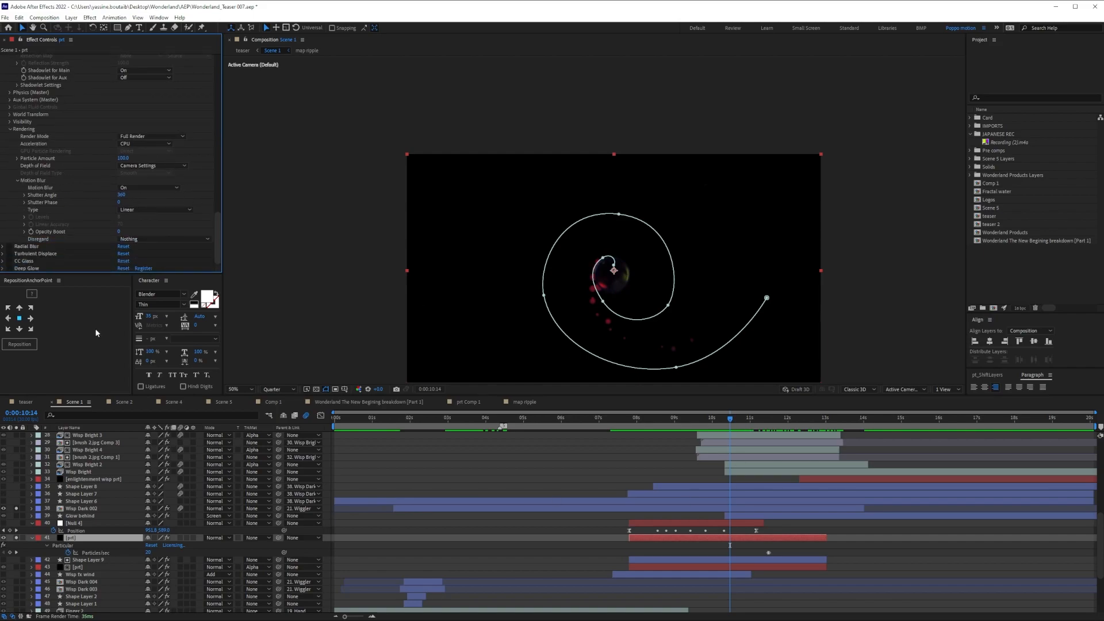
drag(730, 421, 681, 425)
scroll(4, 193, up, 10)
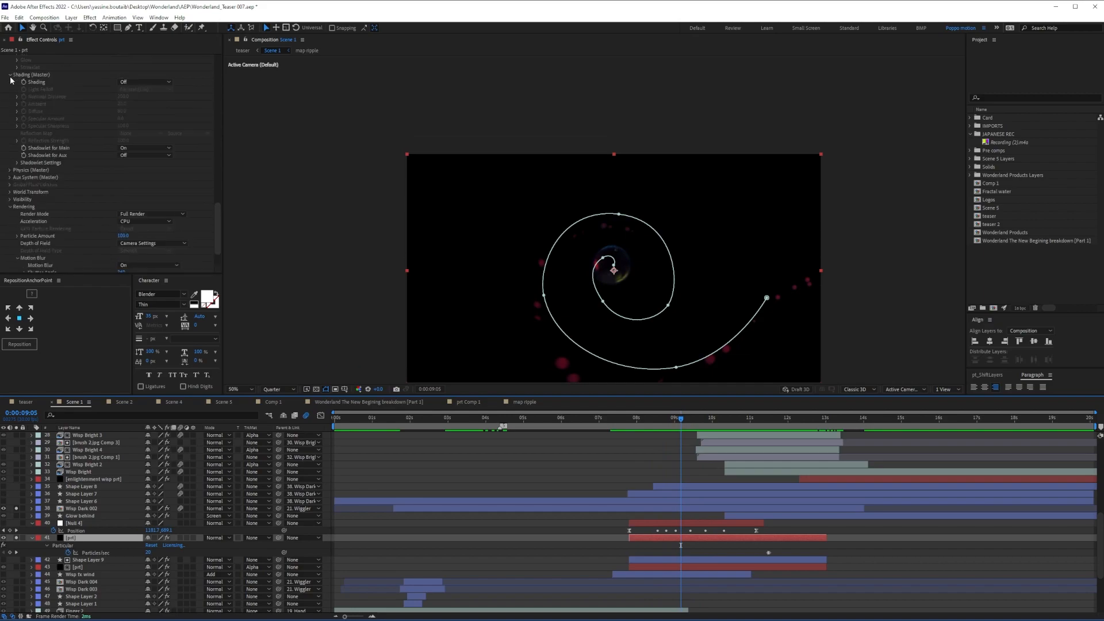
scroll(30, 77, up, 8)
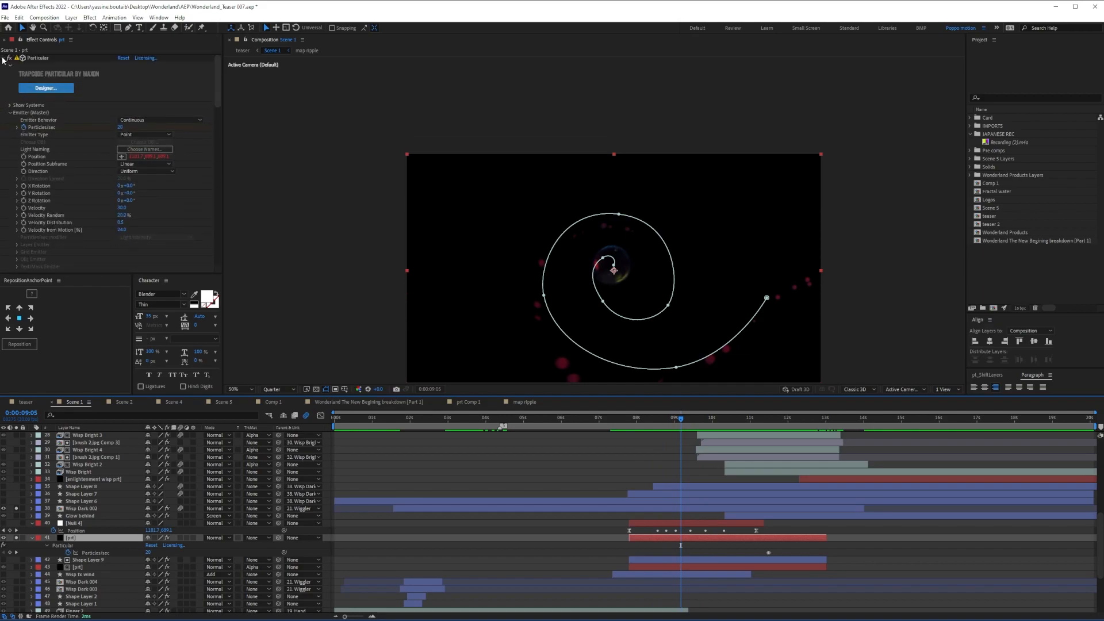
- Collapse Particular, enable CC Glass on the prt layer, and set the preview resolution to Full at 100% zoom
click(3, 58)
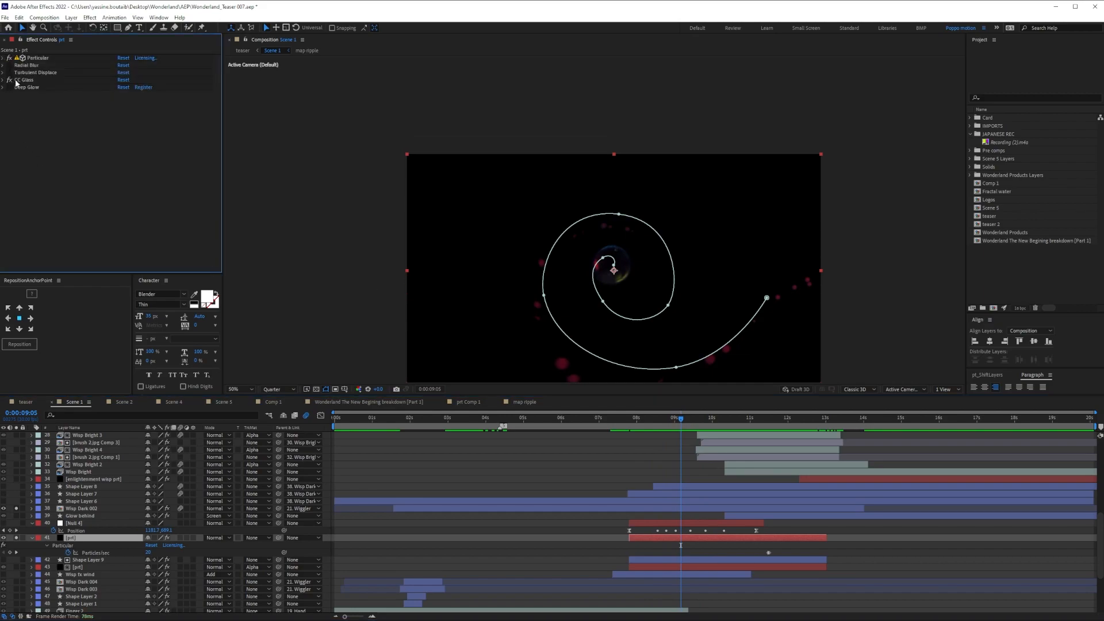
click(11, 80)
scroll(634, 343, up, 1)
drag(552, 357, 602, 78)
click(271, 391)
click(273, 402)
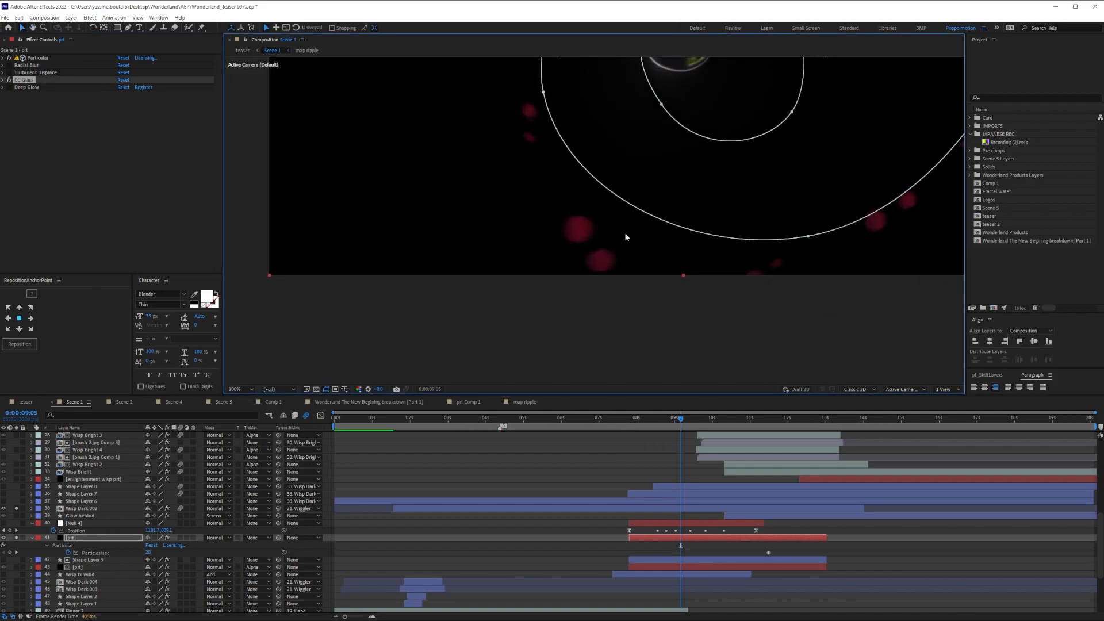
- Inspect the CC Glass distortion on the particles along the spiral at 0:00:09:01 and 0:00:08:27
drag(753, 141, 645, 296)
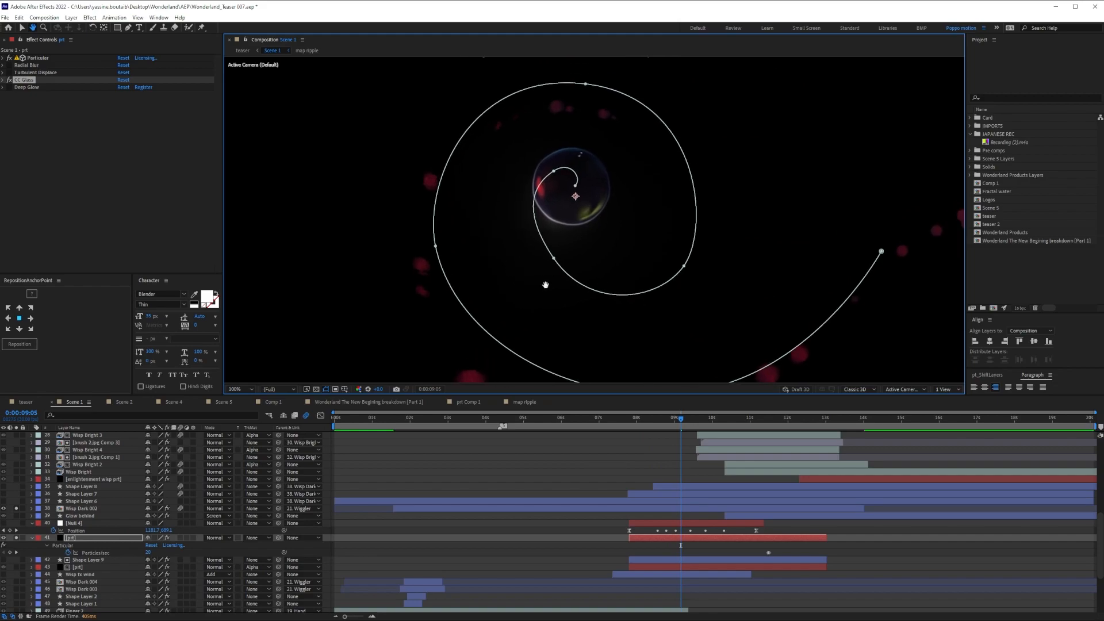
drag(545, 289, 583, 212)
click(676, 420)
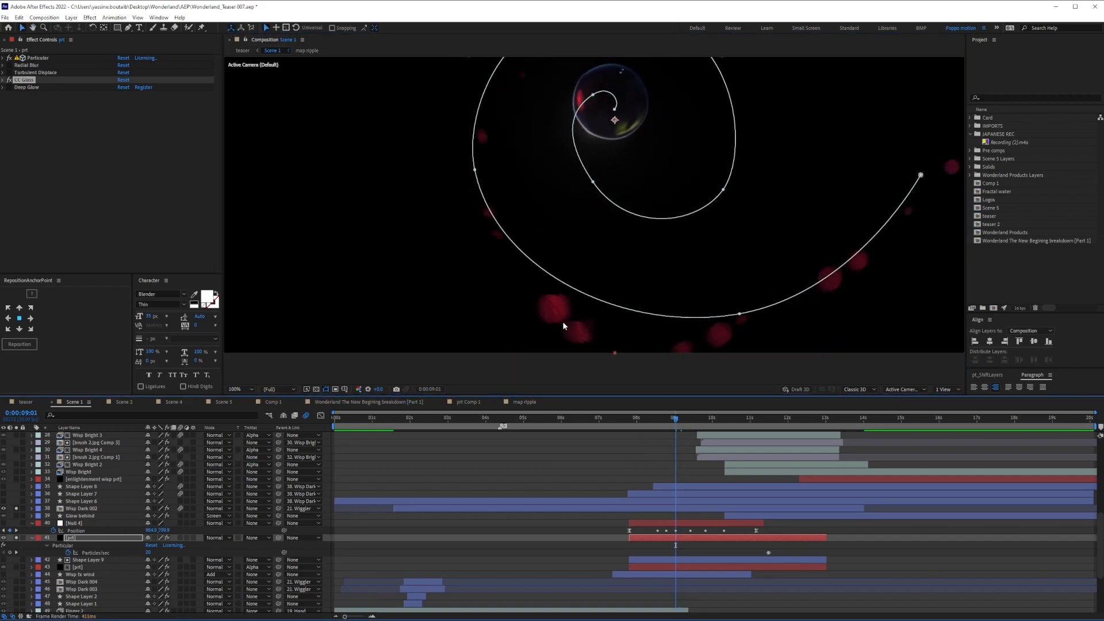
drag(675, 421, 671, 420)
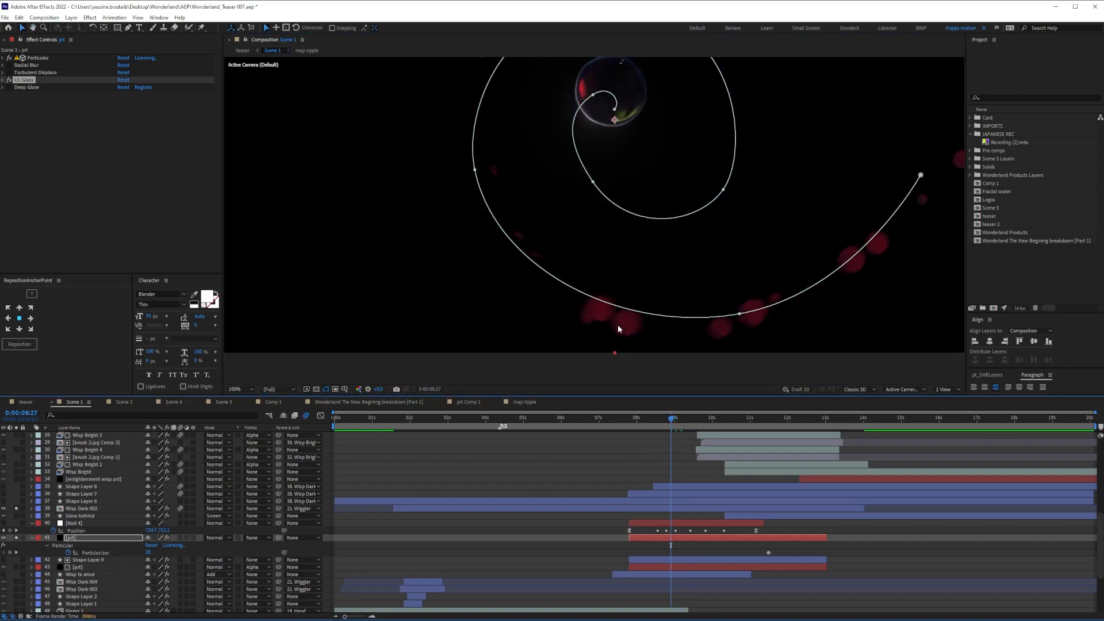
- Examine CC Glass's Surface and Light settings and view the Fog layer used as its bump map
click(3, 81)
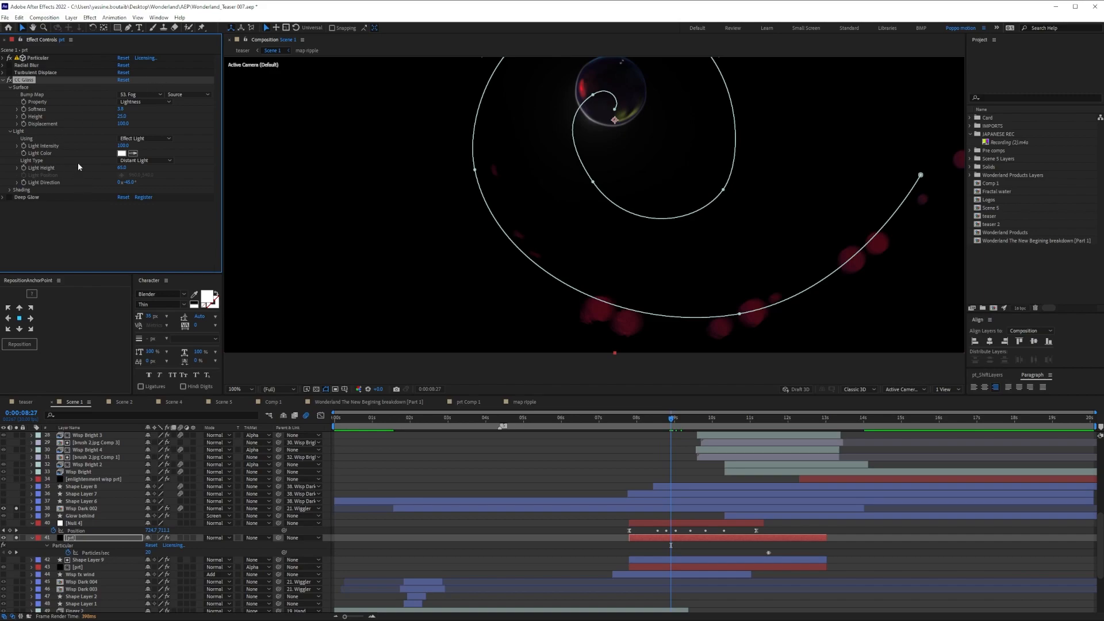
click(57, 120)
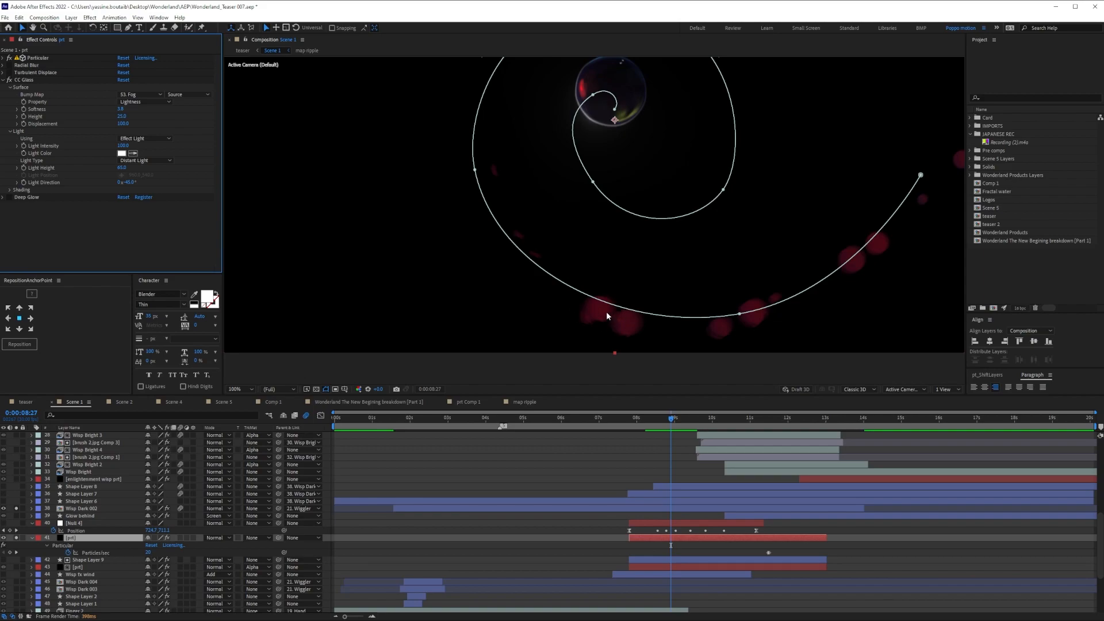
click(34, 80)
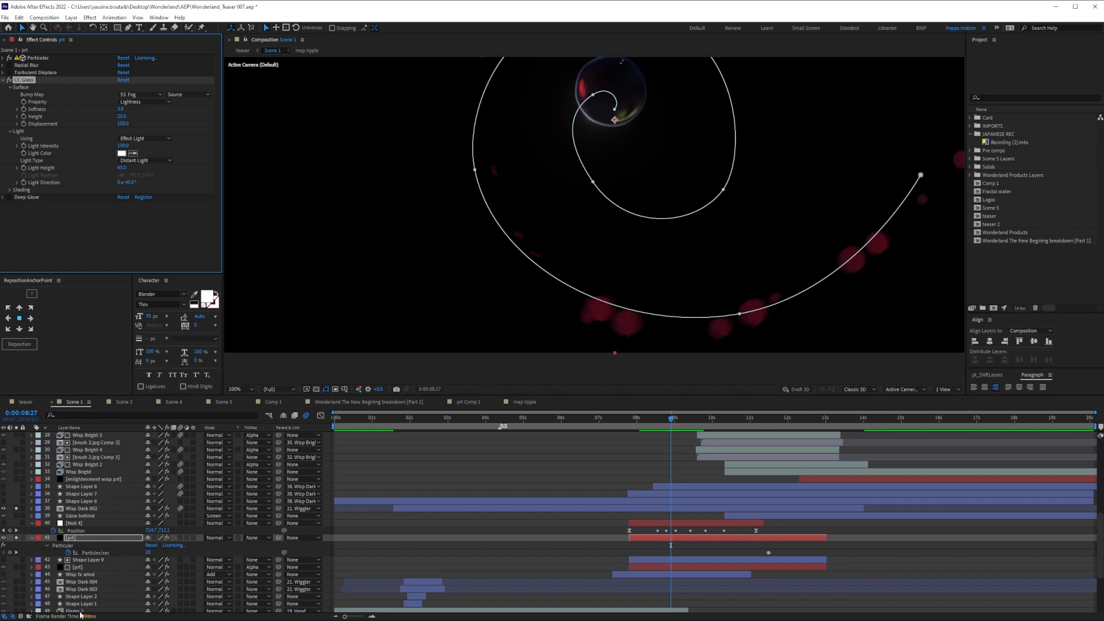
scroll(86, 563, down, 4)
double_click(80, 548)
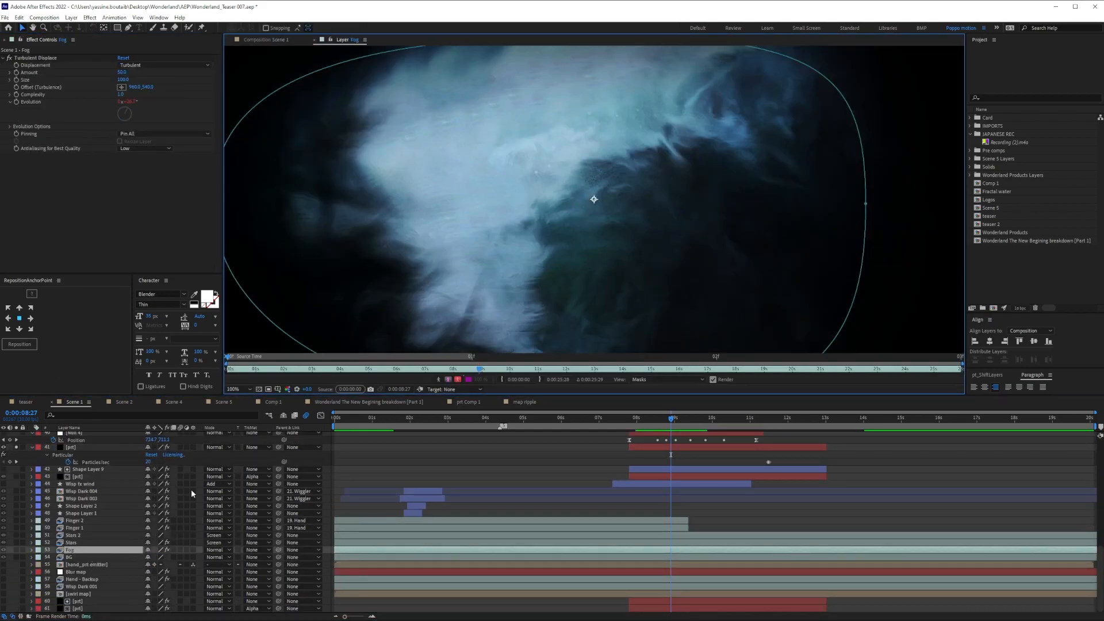
key(ctrl+w)
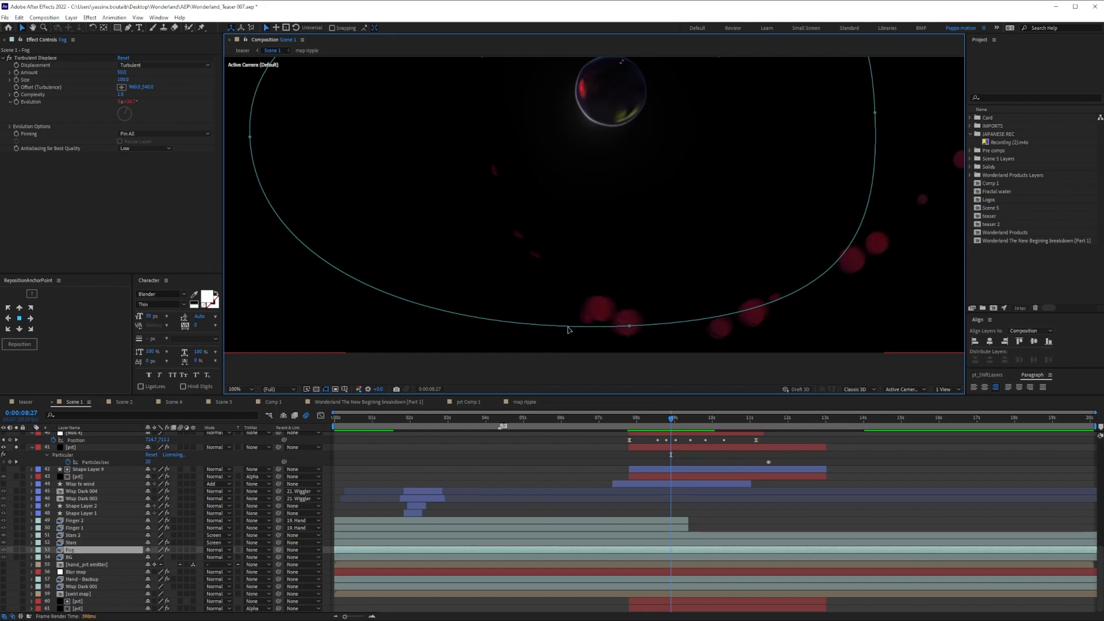
- Reselect the prt layer below Null 4, enable its Deep Glow effect and collapse the CC Glass settings
scroll(67, 487, up, 3)
click(68, 490)
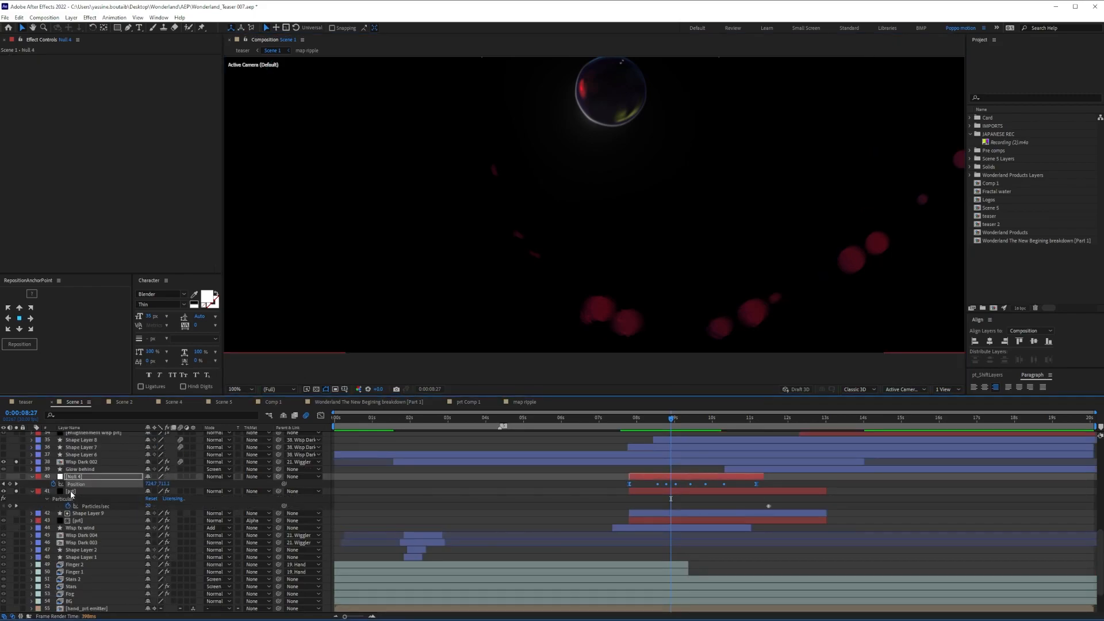
click(34, 197)
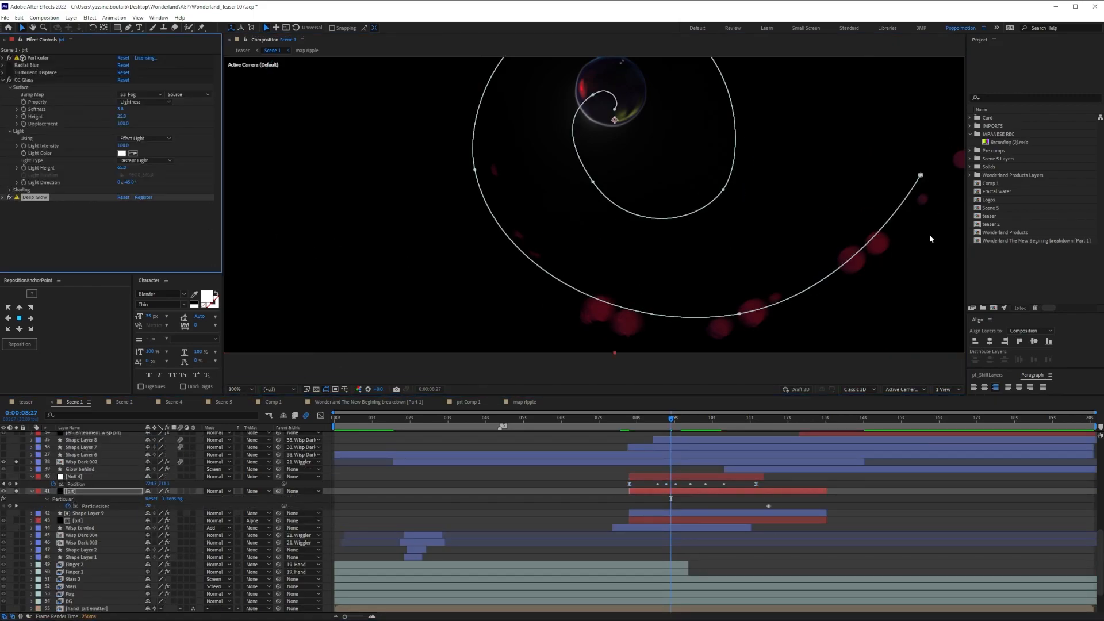
click(3, 79)
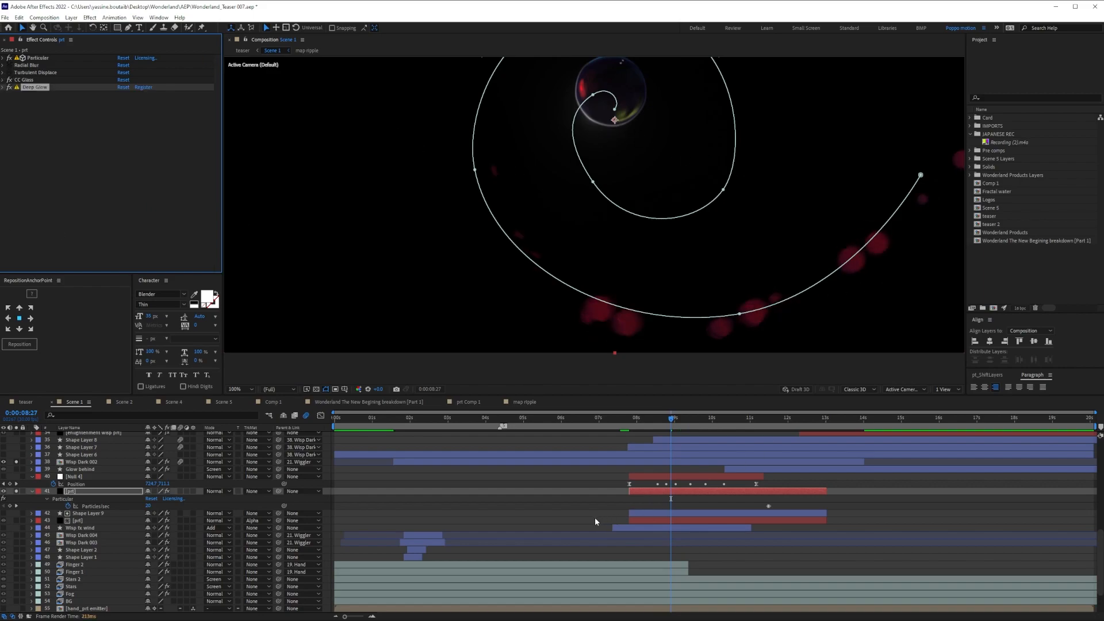
click(598, 520)
click(80, 491)
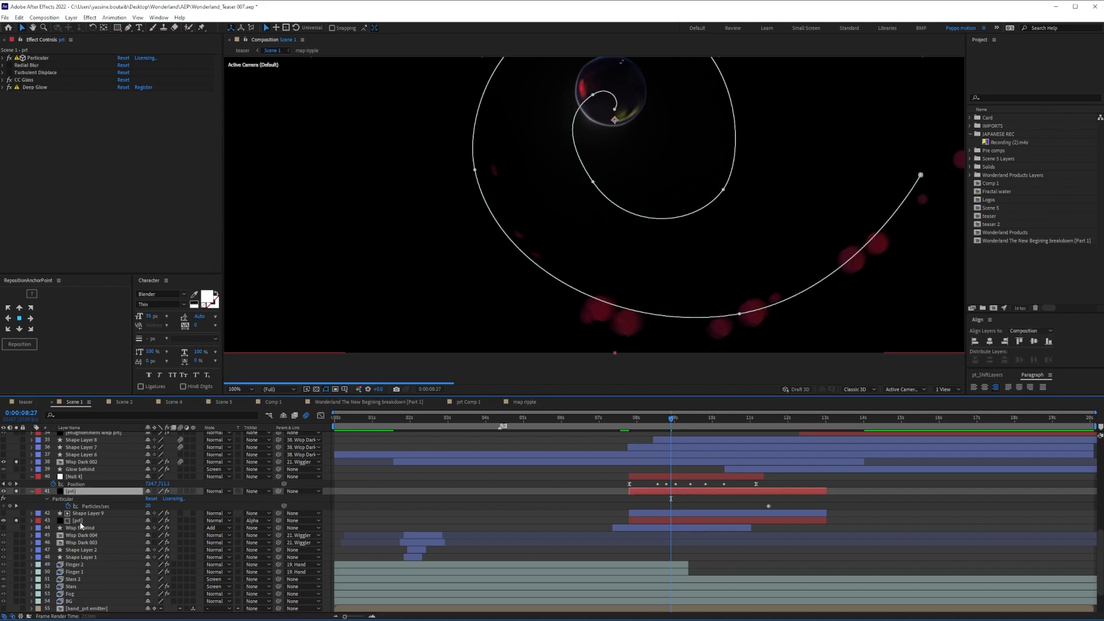
- Solo the prt layer matted by Shape Layer 9 and disable every effect after Particular
click(81, 520)
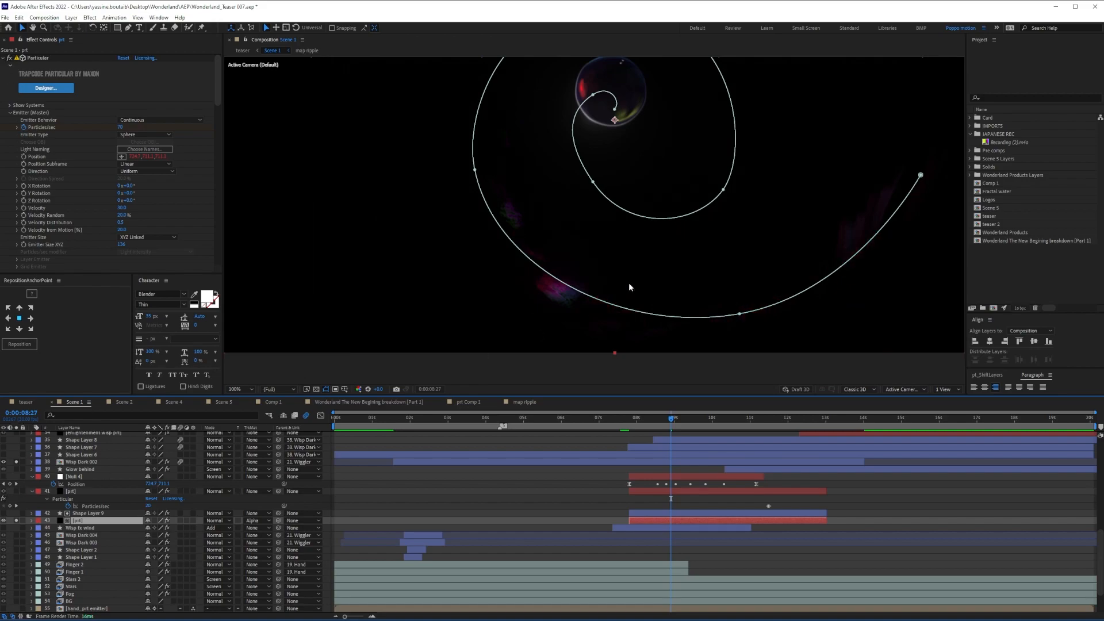
click(3, 58)
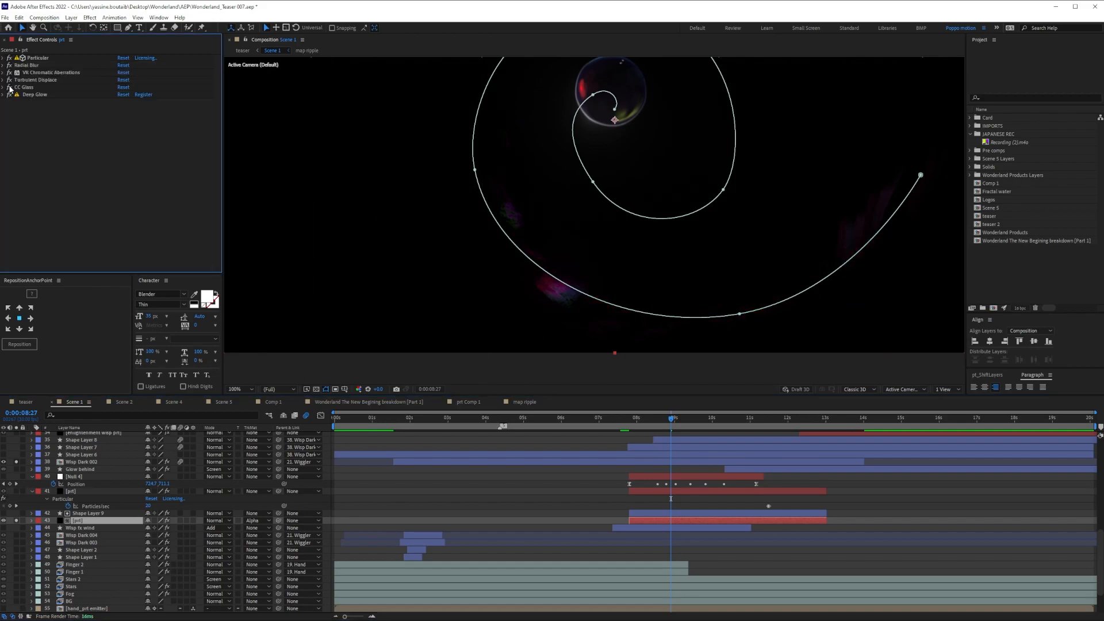
drag(10, 65, 11, 97)
- Re-enable Radial Blur, VR Chromatic Aberrations, Turbulent Displace, CC Glass and Deep Glow one at a time to compare their contributions
click(9, 65)
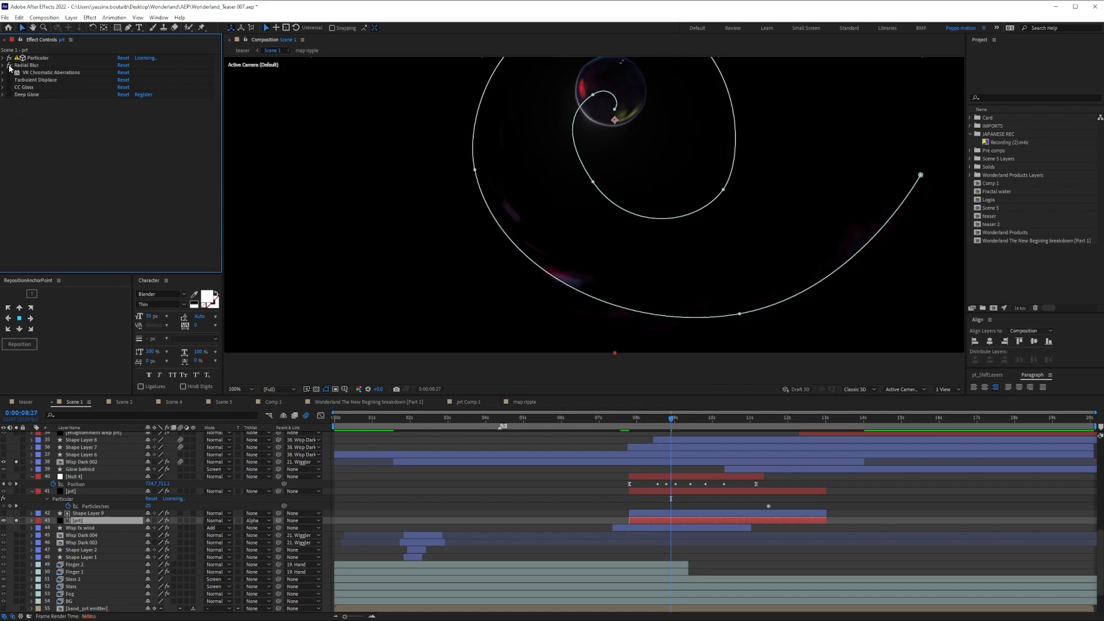
click(3, 65)
click(3, 66)
click(9, 73)
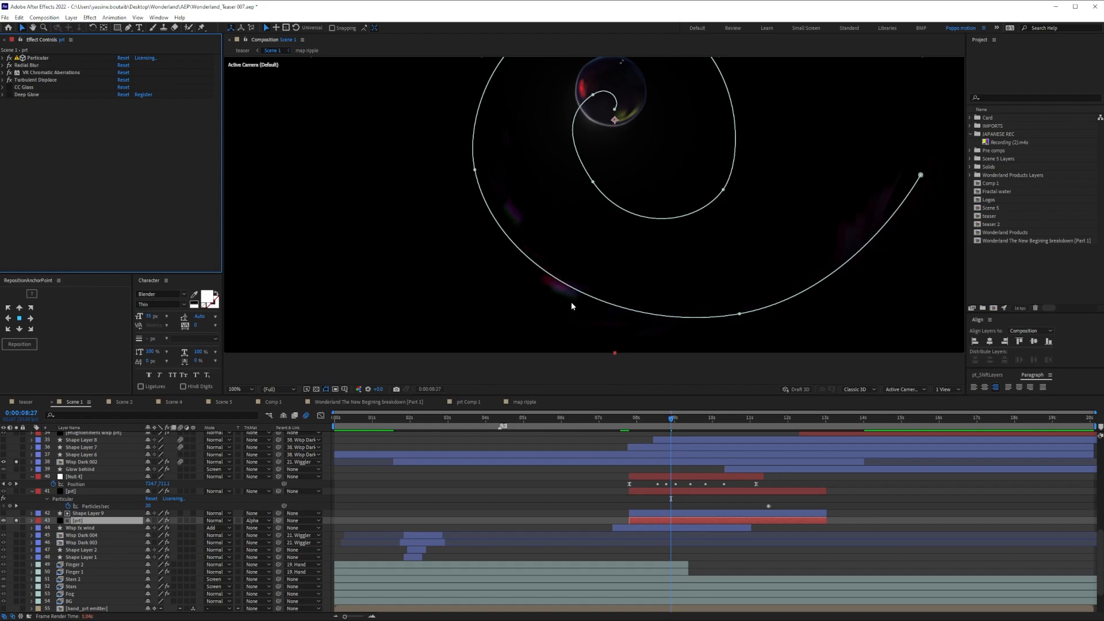
drag(639, 238, 577, 265)
click(9, 88)
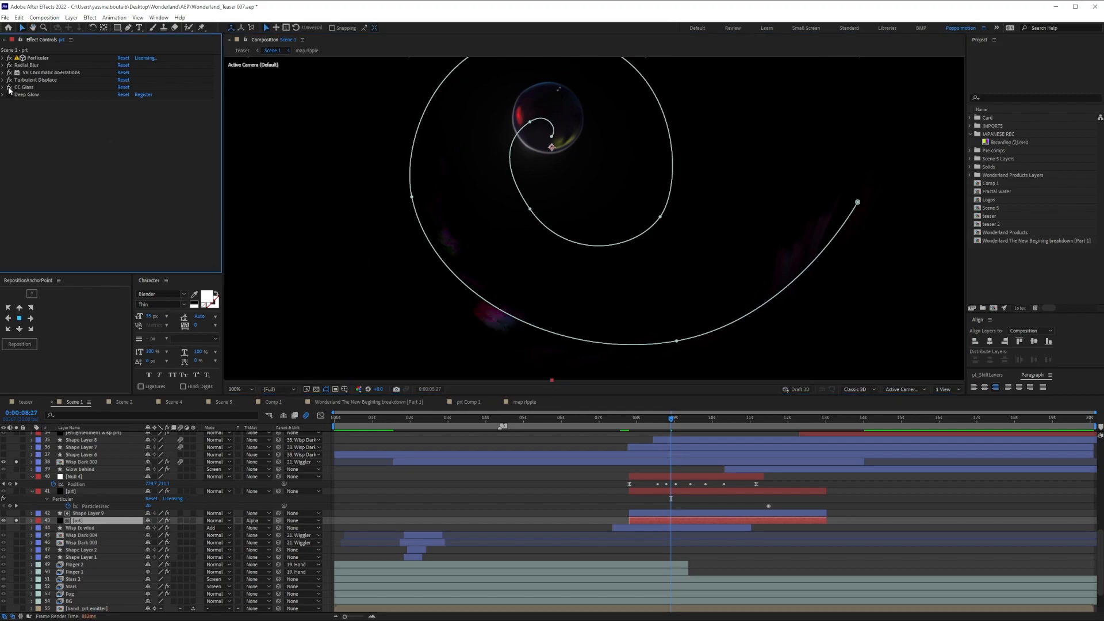
click(9, 94)
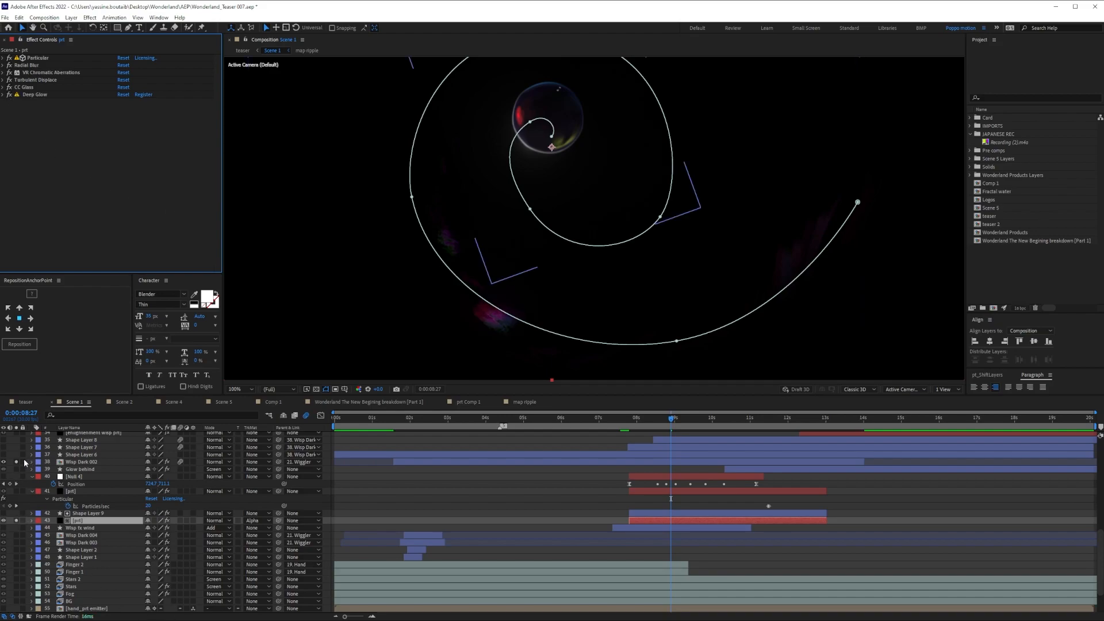
- Clear the layer solos, set the preview resolution to Quarter, and review the full scene from 0:00:07:26 to 0:00:10:19
click(279, 390)
click(278, 438)
click(665, 425)
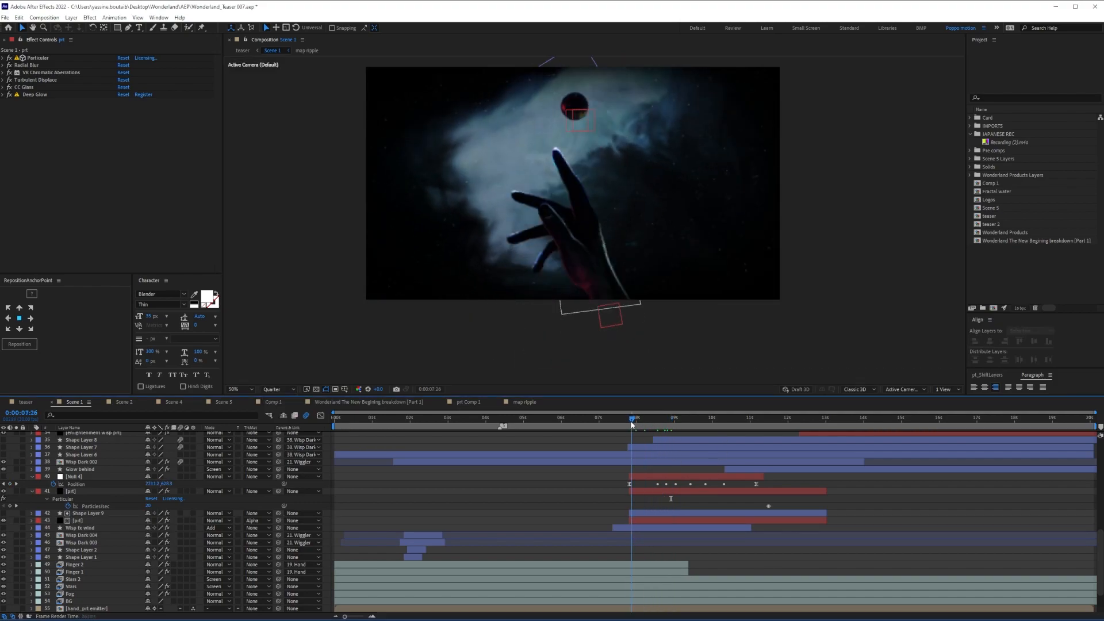
drag(666, 426, 737, 426)
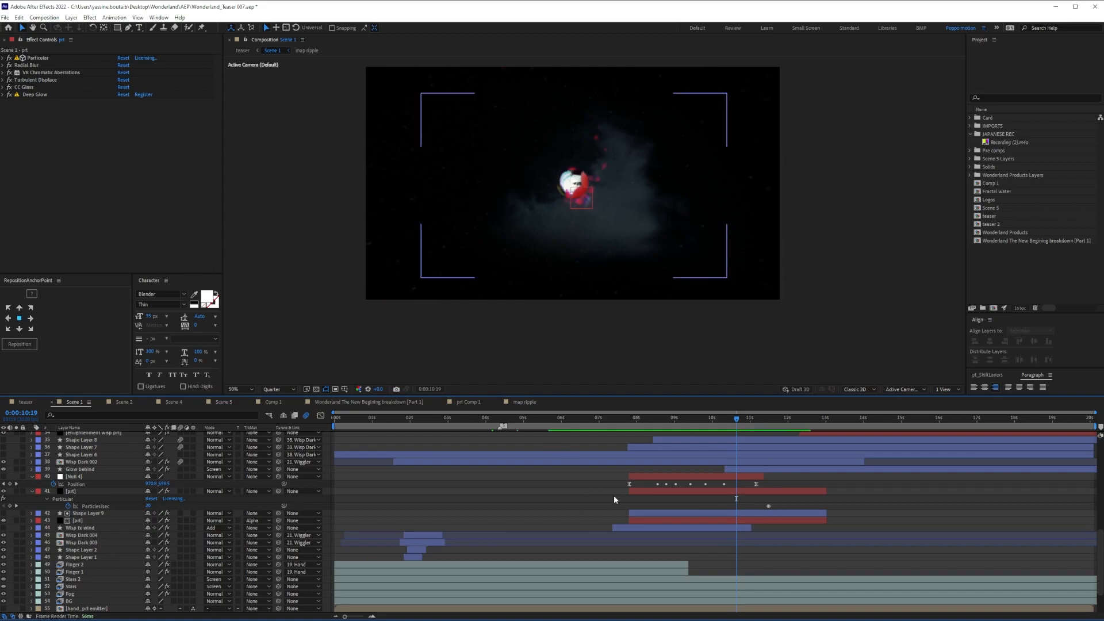
- Solo the Wisp Dark 002 layer, go to 0:00:10:13, and examine its effects down to CC Image Wipe
scroll(136, 465, up, 1)
click(16, 486)
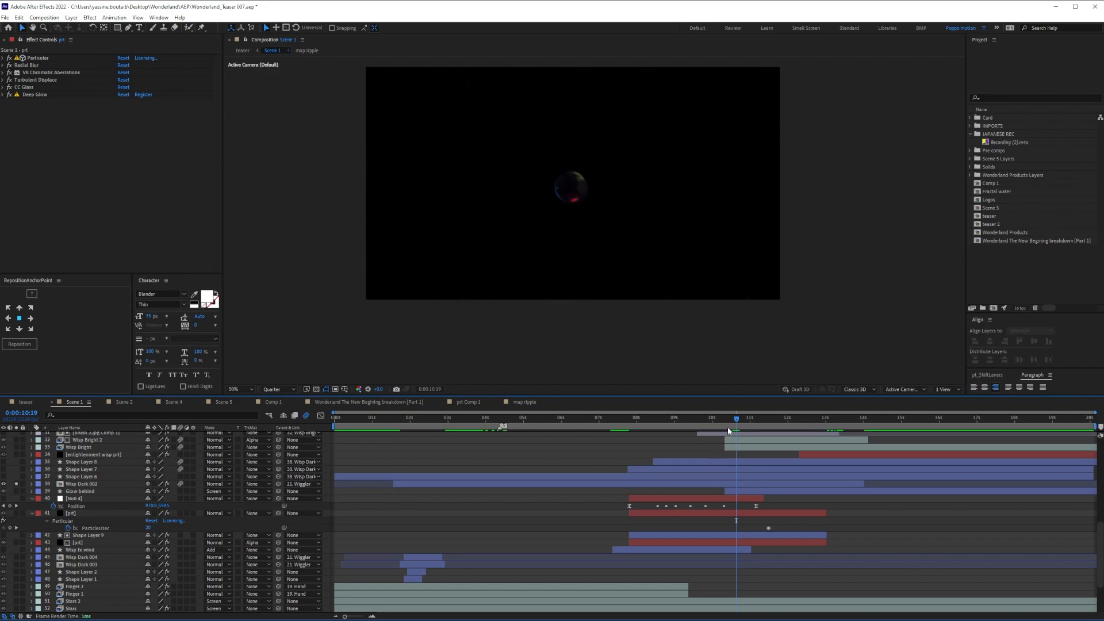
click(546, 484)
mouse_move(737, 424)
mouse_down()
mouse_move(776, 425)
mouse_move(729, 423)
mouse_up()
scroll(37, 125, down, 1)
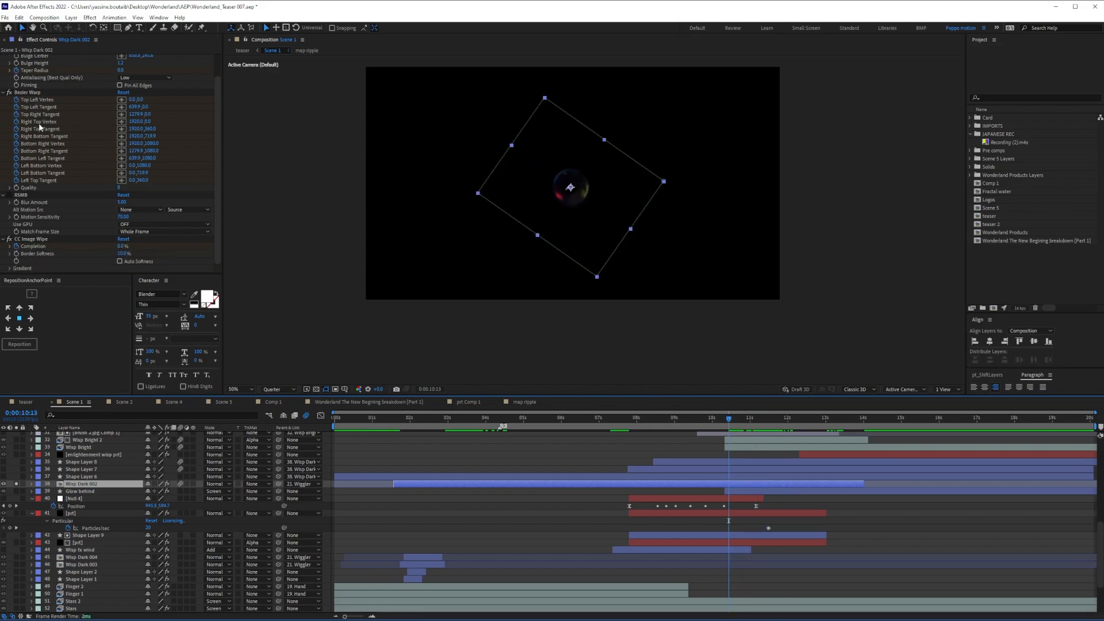
click(56, 238)
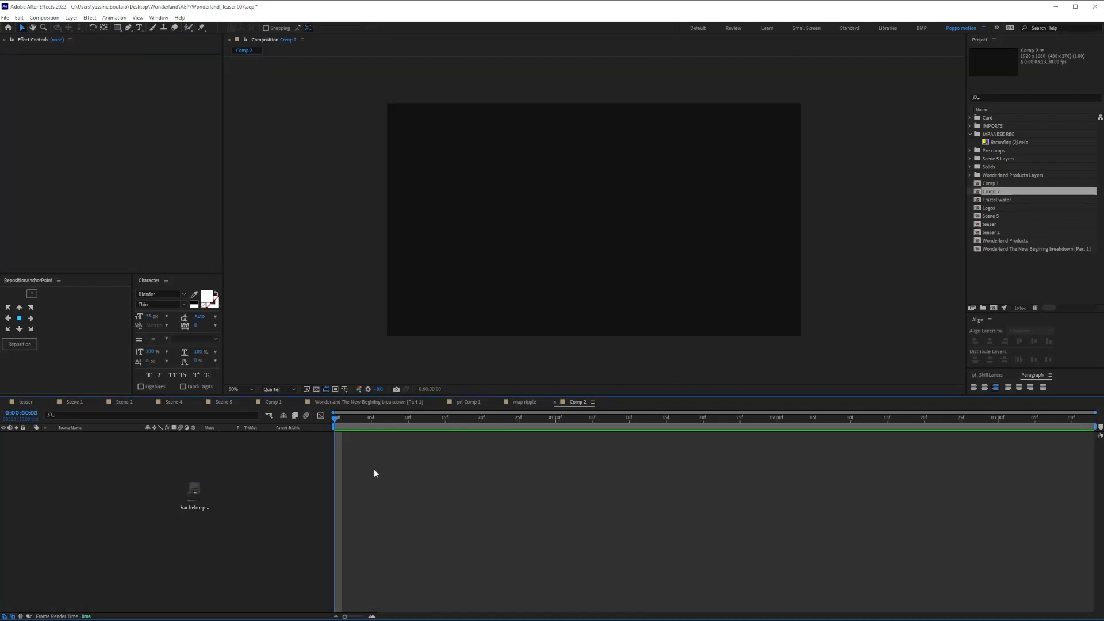
- Import the bachelor-pad bedroom image into Comp 2, starting at frame 0, and apply CC Image Wipe to it
drag(194, 491, 494, 495)
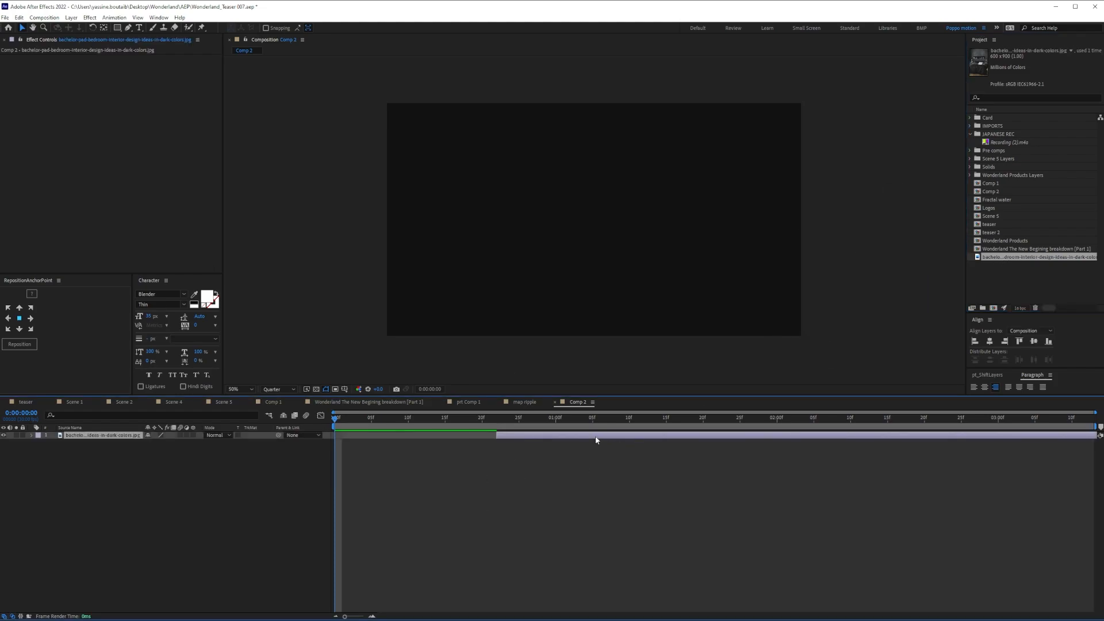
key(ctrl+space)
text(cc imag)
key(Return)
- Reveal the bedroom image's Opacity, vary it to demonstrate a plain fade, and restore it to 100%
key(t)
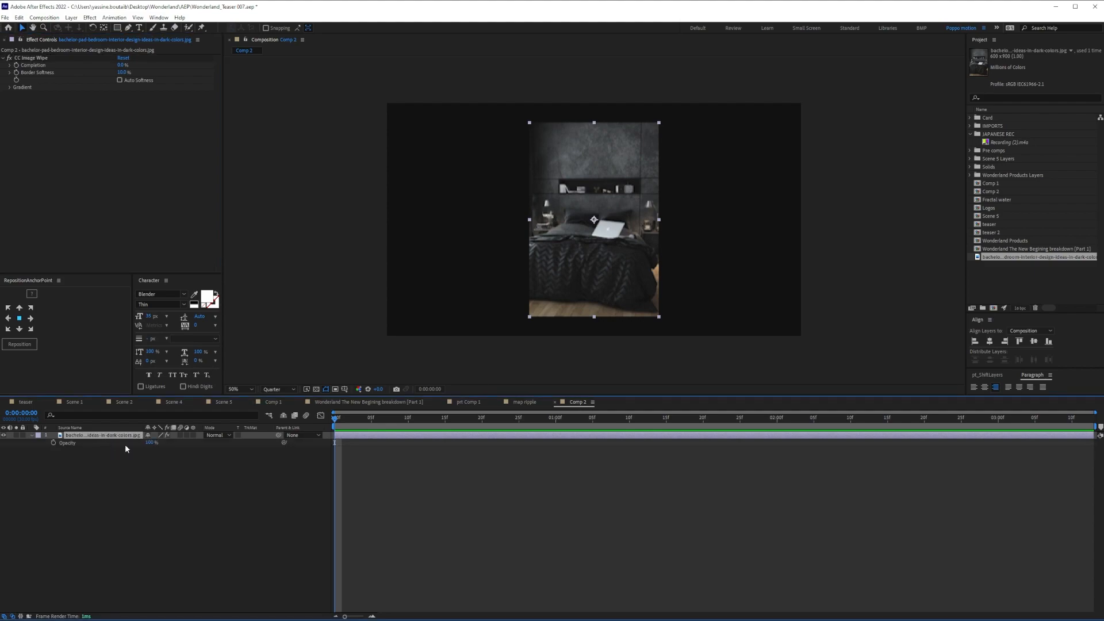
click(151, 442)
click(150, 443)
drag(150, 443, 151, 443)
mouse_move(121, 442)
mouse_down()
mouse_move(105, 442)
mouse_move(172, 444)
mouse_move(135, 444)
mouse_up()
click(148, 443)
text(100)
key(Return)
- Vary CC Image Wipe's Completion to preview the wipe on the bedroom image, and expand the effect's Gradient settings
click(35, 59)
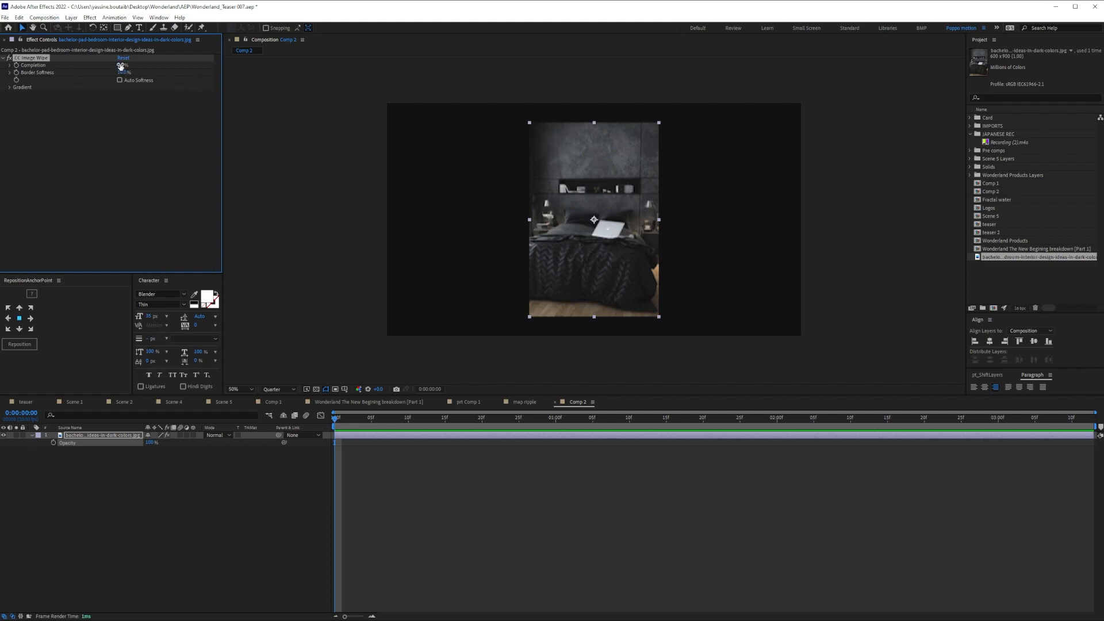
mouse_move(120, 65)
mouse_down()
mouse_move(165, 70)
mouse_move(128, 73)
mouse_up()
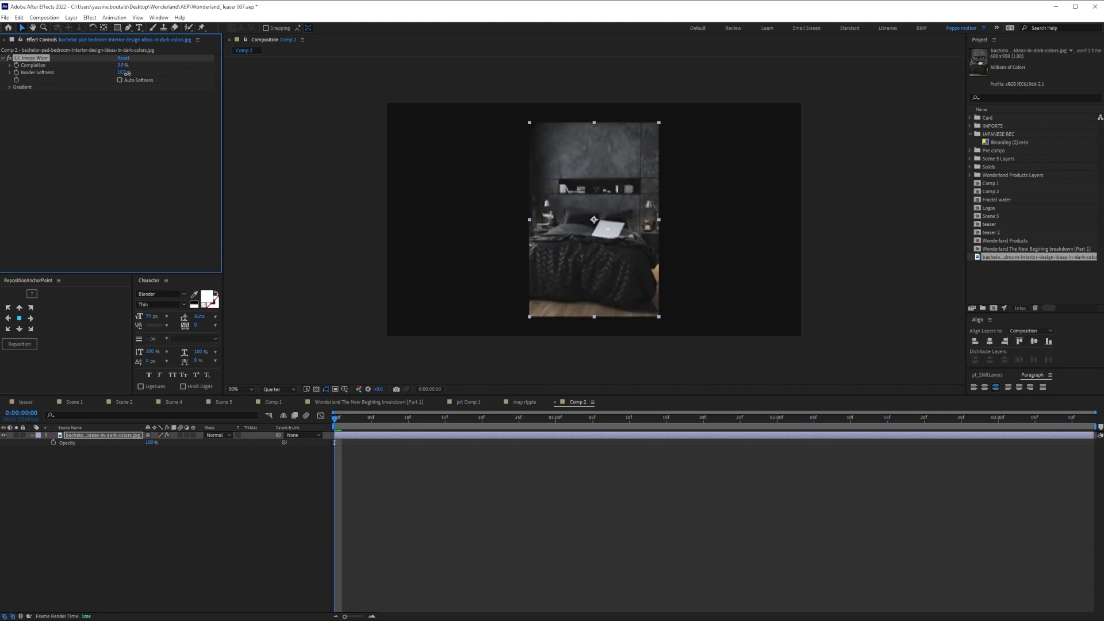
click(10, 86)
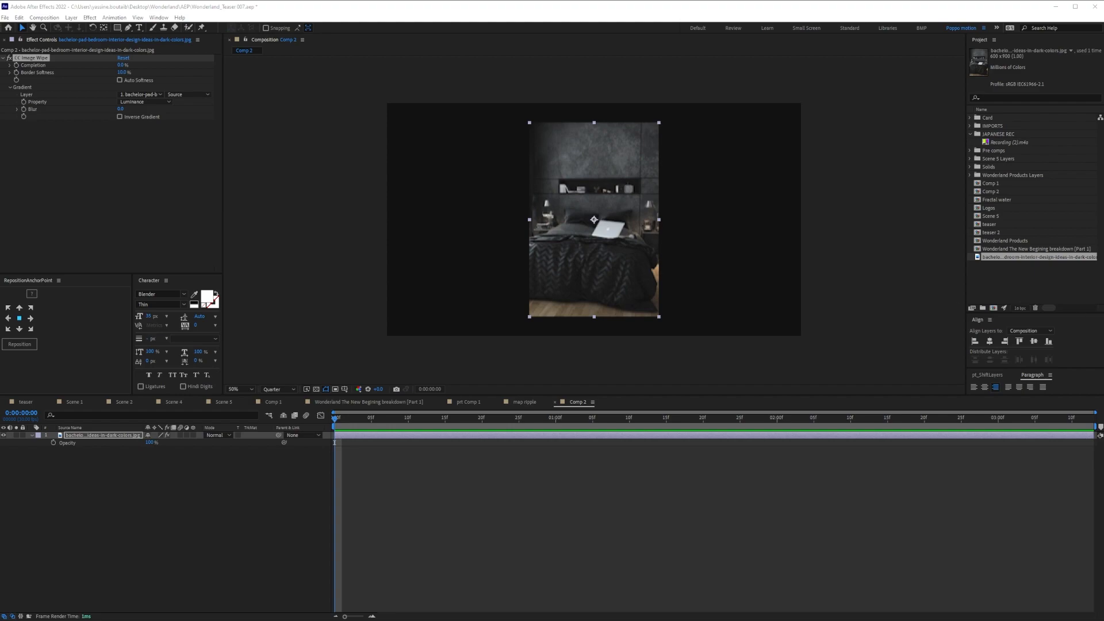
- Add unknown.png below the bedroom image, choose it as CC Image Wipe's gradient layer, and vary Completion to demonstrate the wipe
drag(978, 374, 3, 467)
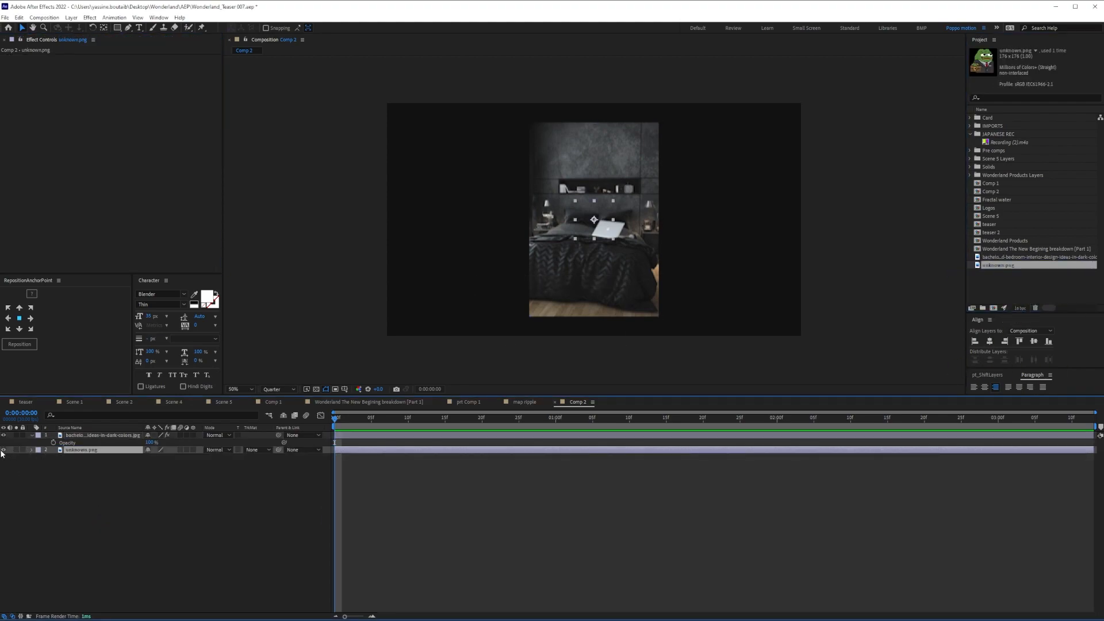
click(95, 434)
click(138, 96)
click(141, 126)
mouse_move(122, 65)
mouse_down()
mouse_move(145, 69)
mouse_move(121, 65)
mouse_up()
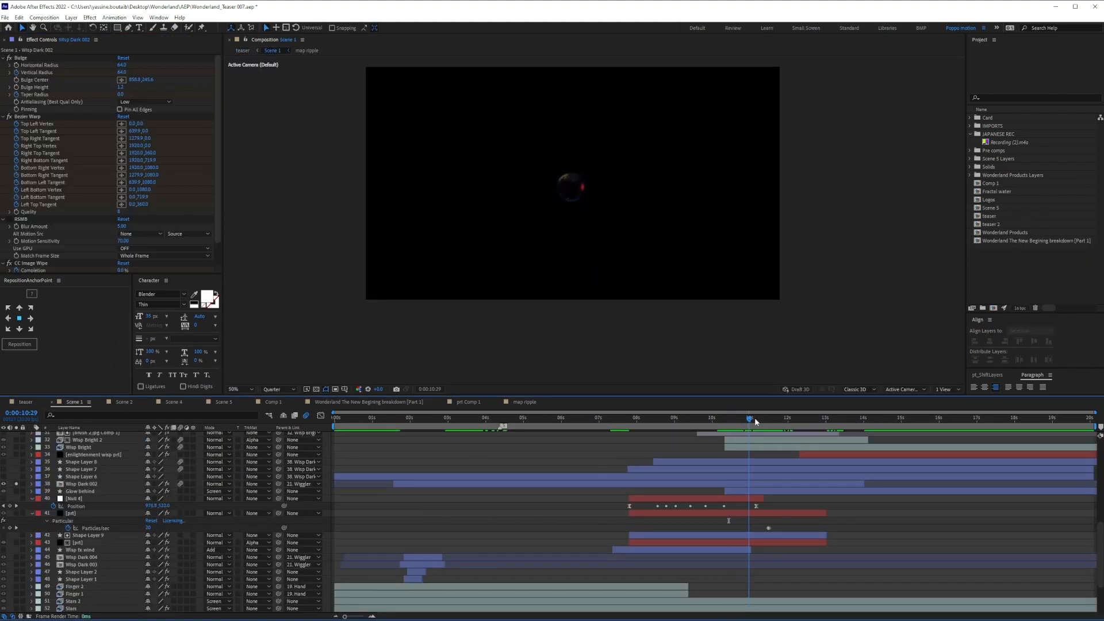
- Solo Wisp Bright and Wisp Bright 2 in Scene 1, go to 0:00:10:10, and examine Wisp Bright's effects down to Twirl
drag(755, 420, 730, 426)
scroll(66, 472, up, 1)
click(67, 470)
click(16, 462)
click(16, 505)
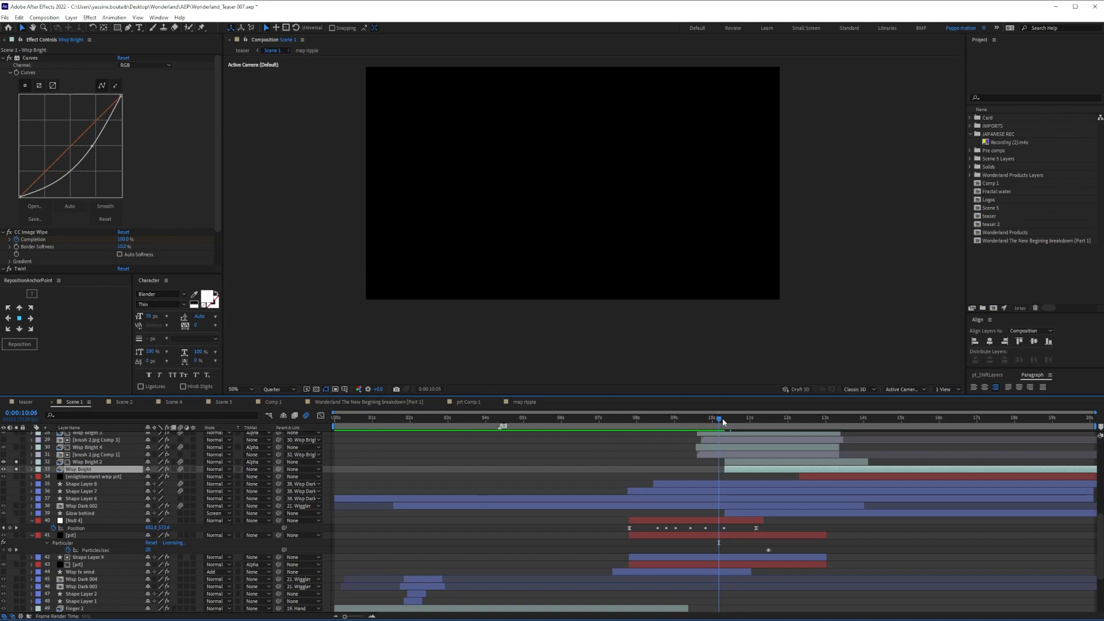
mouse_move(730, 420)
mouse_down()
mouse_move(767, 424)
mouse_move(715, 421)
mouse_move(730, 426)
mouse_up()
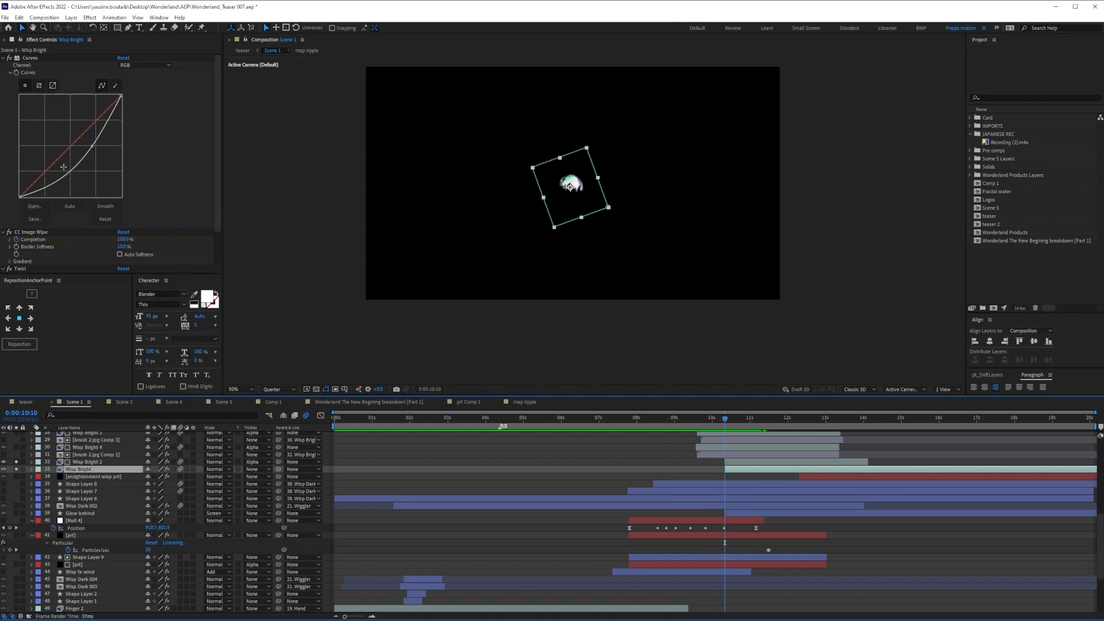
scroll(36, 194, down, 3)
click(21, 230)
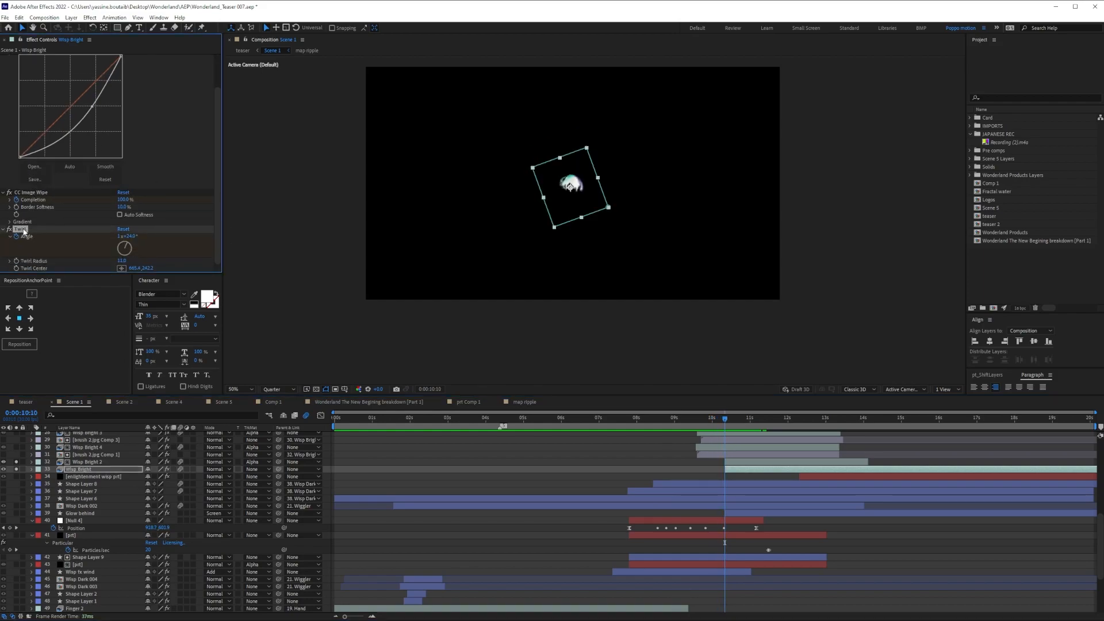
- Play Wisp Bright's animation, toggle its Twirl effect for comparison, and scrub on to 0:00:12:06
click(557, 471)
key(space)
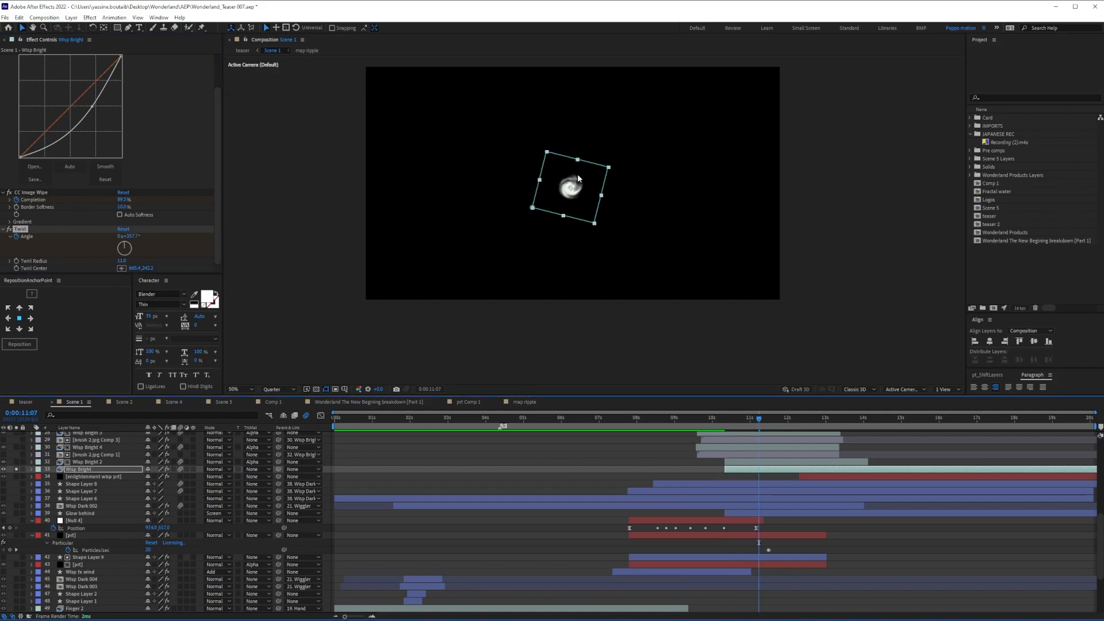
click(9, 231)
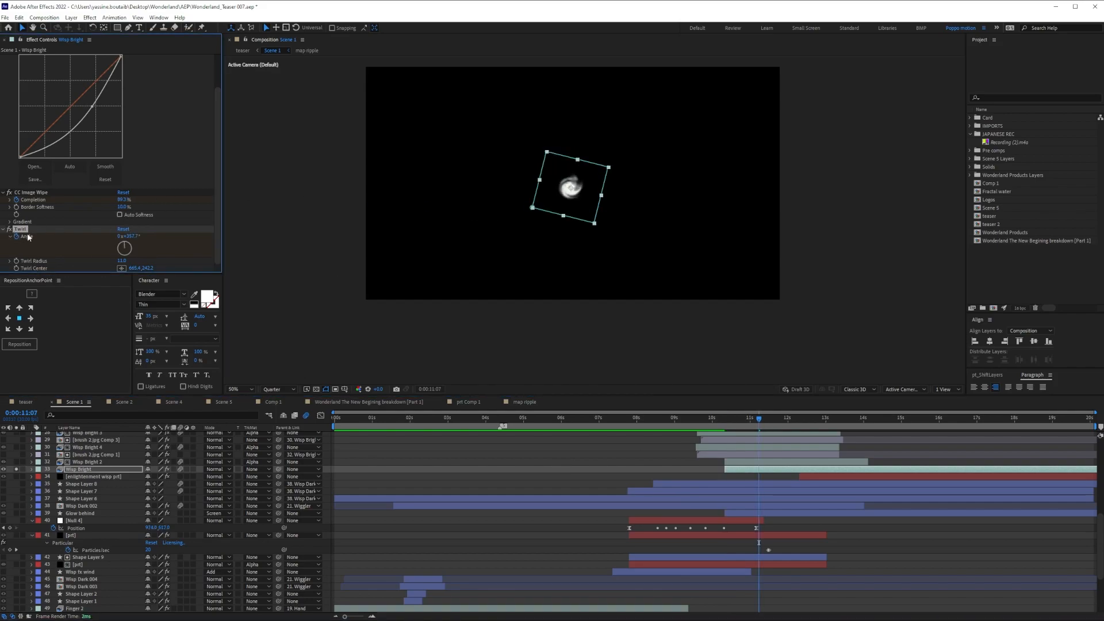
drag(753, 425, 795, 431)
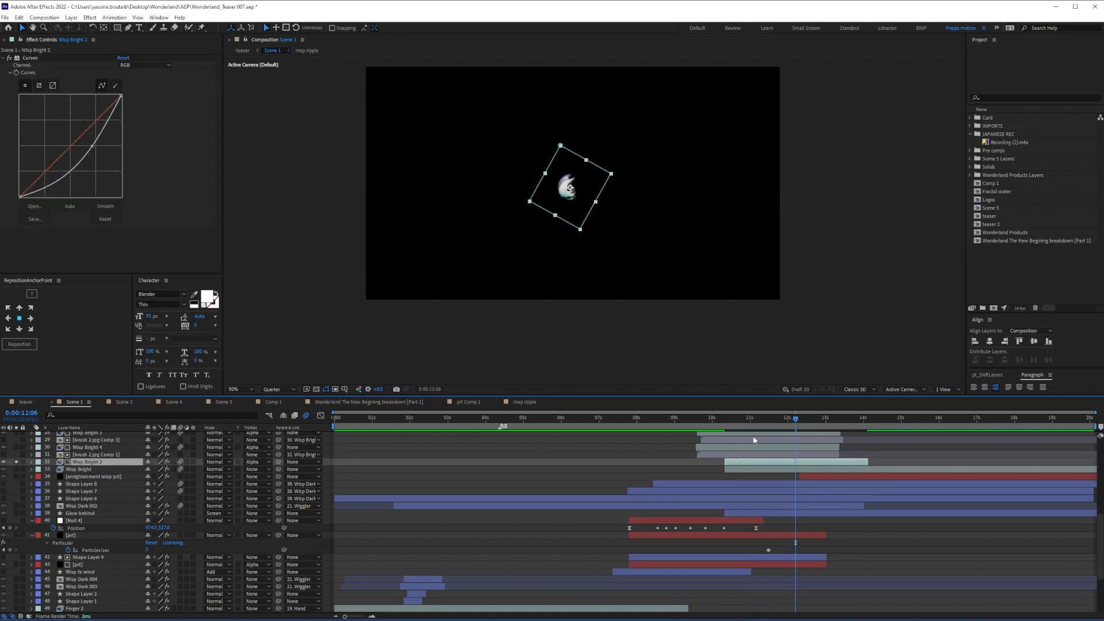
- Scrub Wisp Bright 2 back to 0:00:10:20, open its matte precomp brush 2.jpg Comp 1, and preview the brush stroke's animation
drag(779, 424, 737, 422)
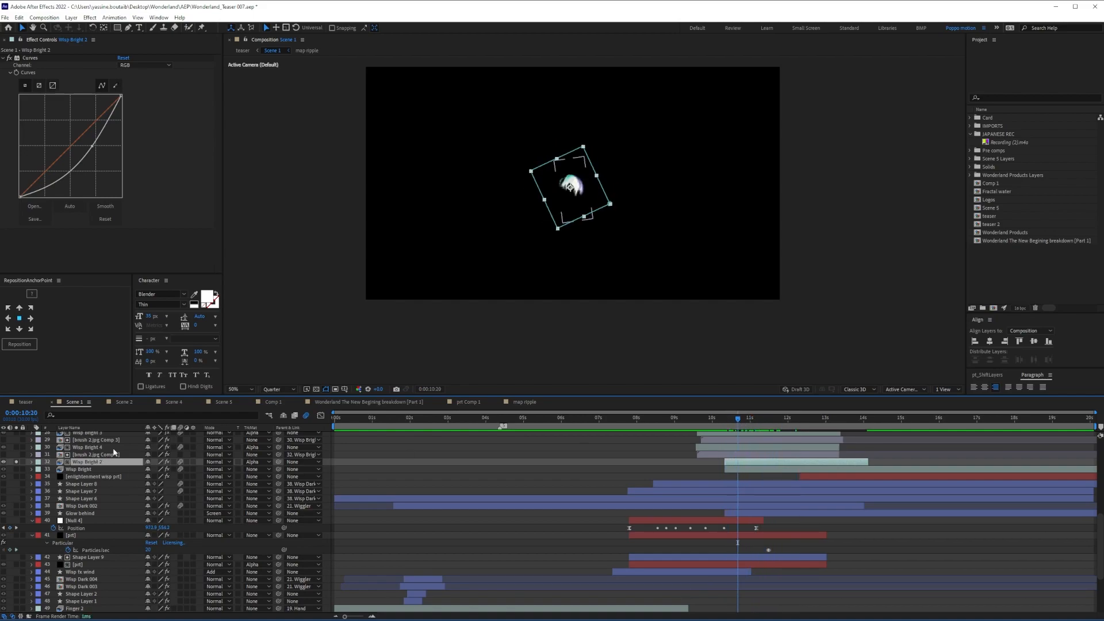
double_click(86, 454)
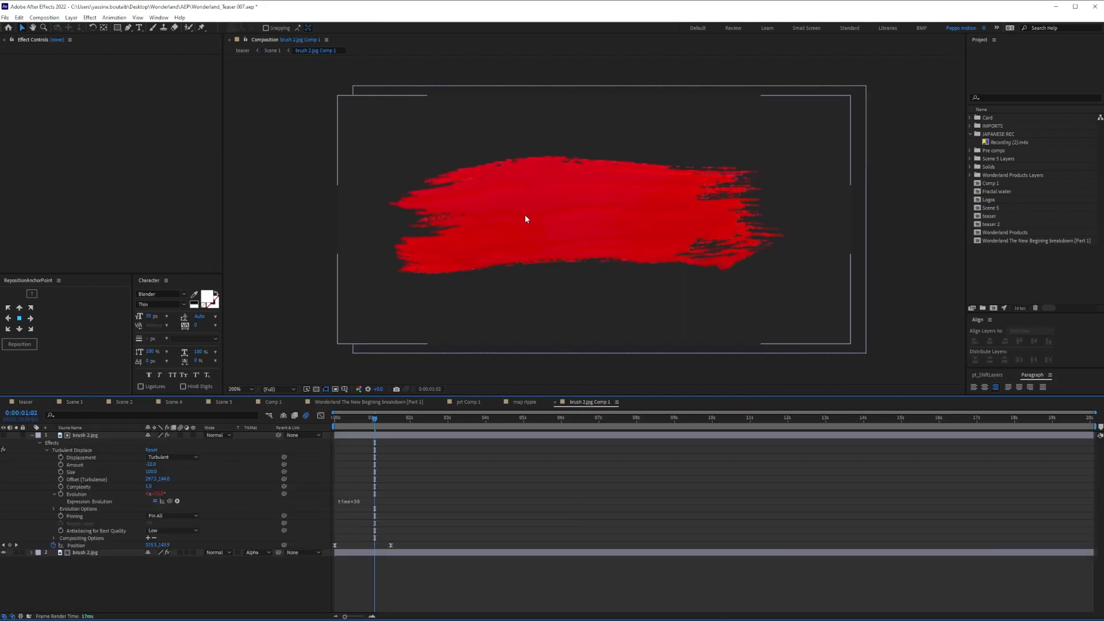
drag(386, 417, 650, 458)
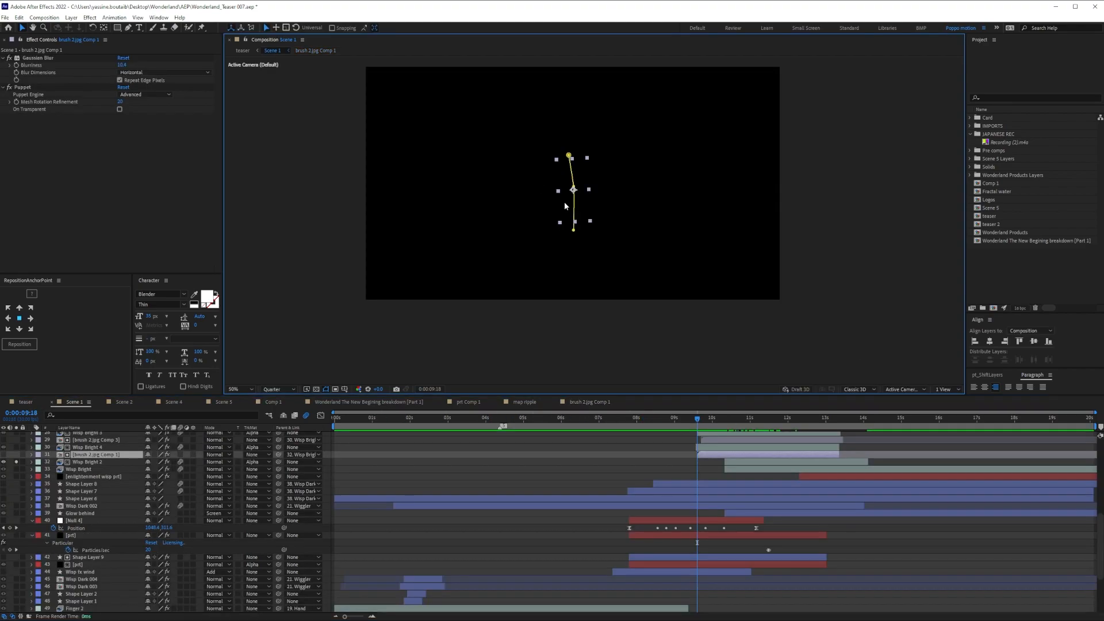
- Show the Puppet pins on Scene 1's brush 2.jpg Comp 1 layer and scrub from 0:00:09:18 to examine the deformation
click(23, 87)
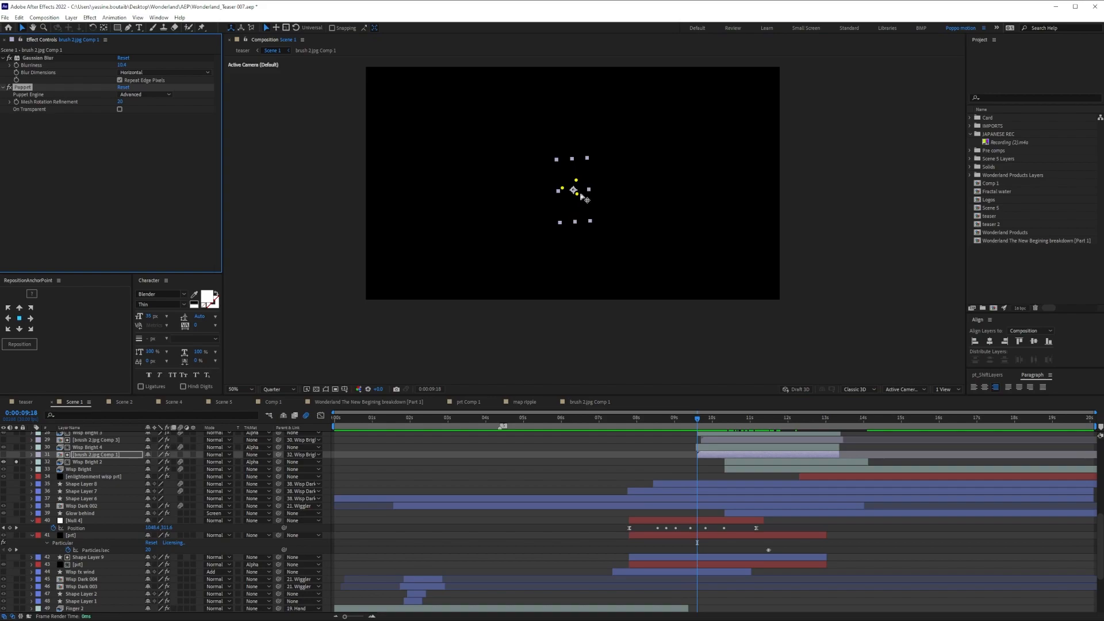
click(740, 372)
drag(699, 419, 740, 419)
click(9, 88)
- Solo the brush 2.jpg Comp 1 layer and preview its red stroke from 0:00:09:18, toggling Puppet to compare the shape
click(9, 454)
click(9, 455)
click(4, 455)
click(16, 455)
click(697, 419)
key(space)
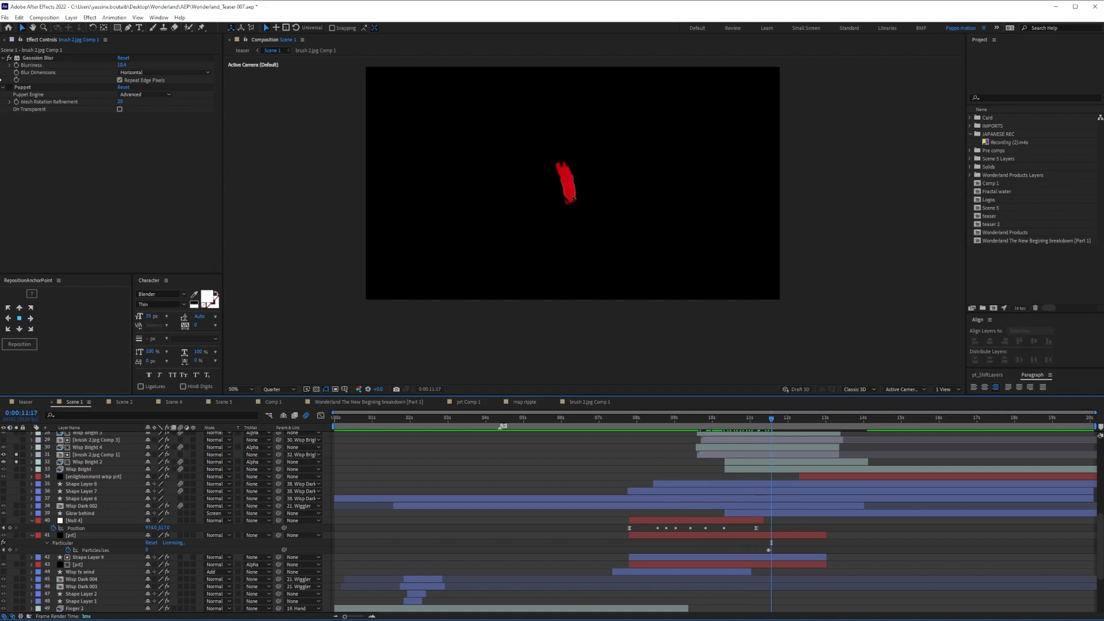
click(9, 87)
drag(696, 420, 735, 421)
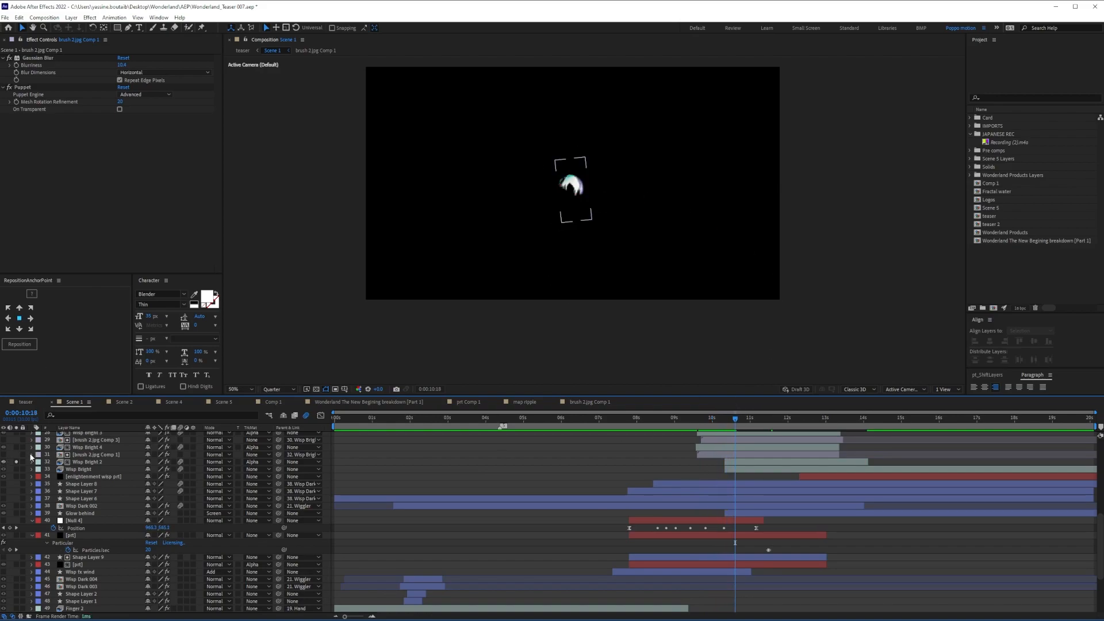
- Scrub Scene 1 around 0:00:10:20 to examine how the brush mattes reveal Wisp Bright 2 and Wisp Bright 4
drag(700, 424, 738, 420)
scroll(30, 475, up, 3)
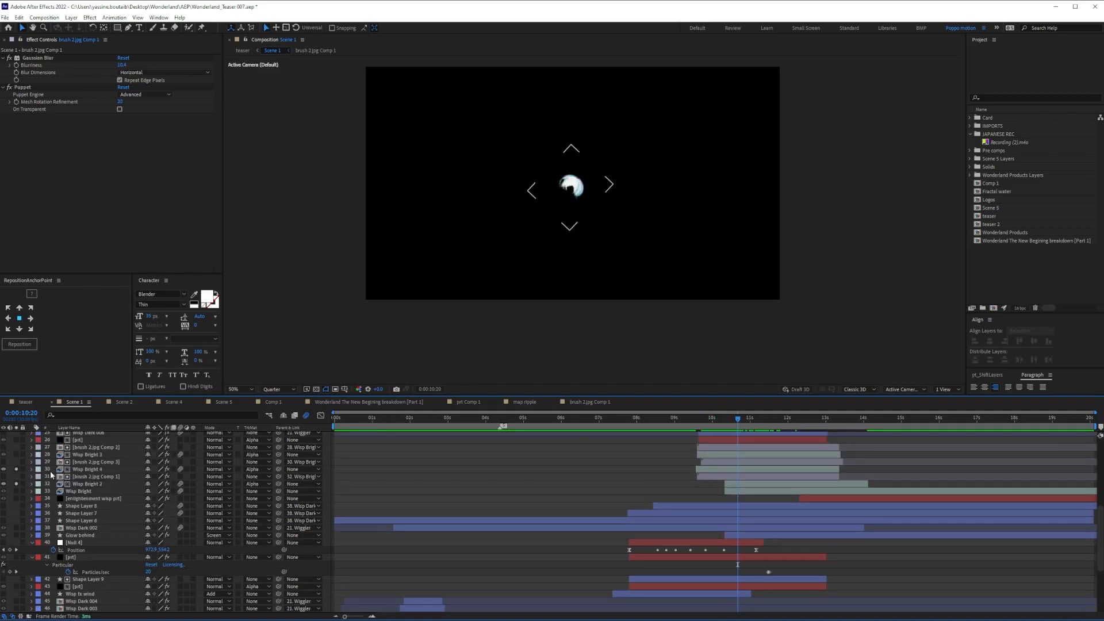
drag(696, 423, 727, 423)
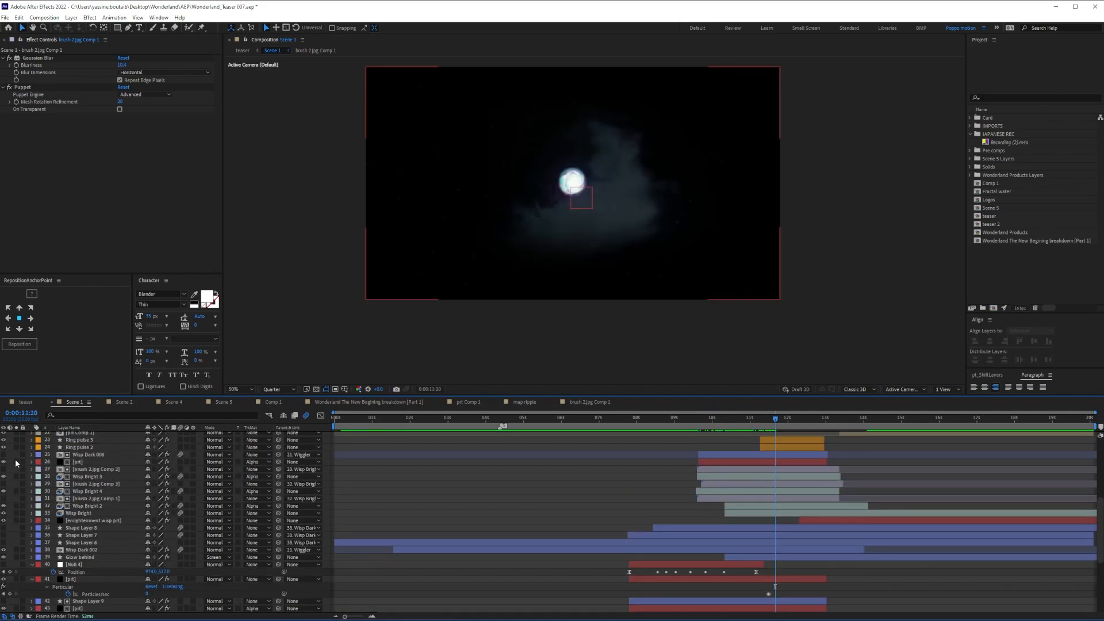
- Solo the prt matte below Wisp Dark 006, go to 0:00:11:14, and compare its effects with the other prt layers
click(17, 462)
drag(693, 424, 767, 427)
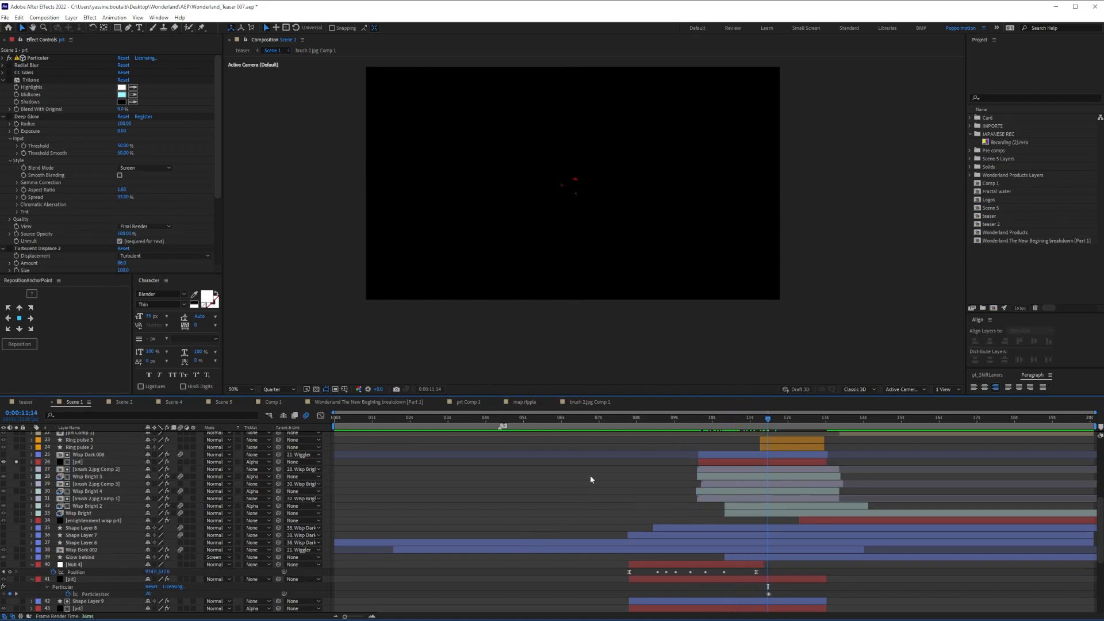
scroll(584, 498, down, 6)
click(32, 447)
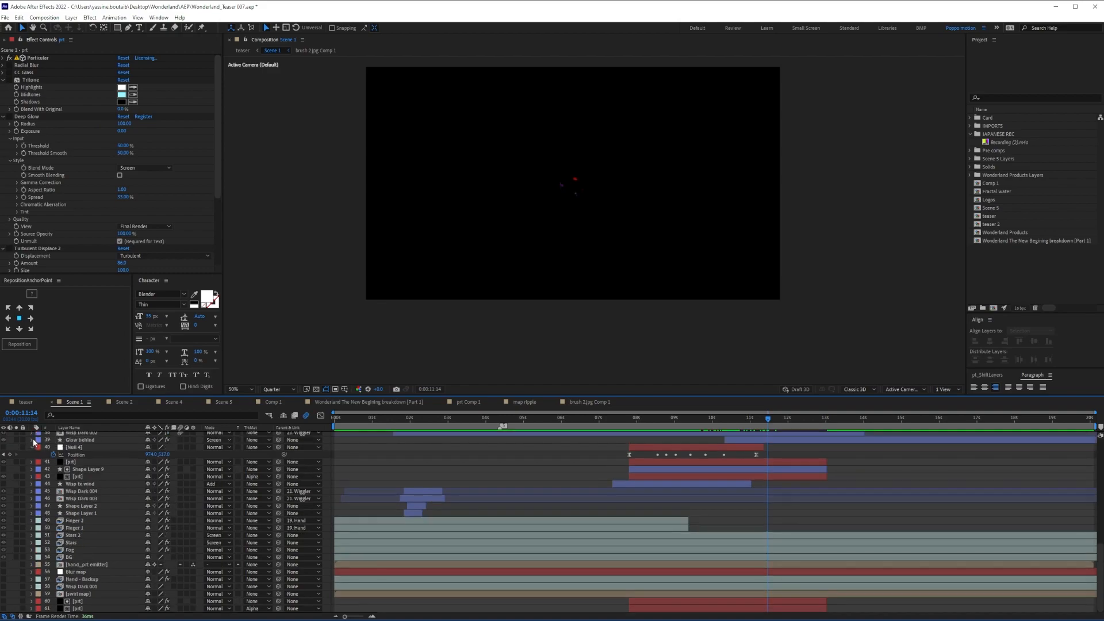
click(32, 448)
scroll(350, 504, up, 1)
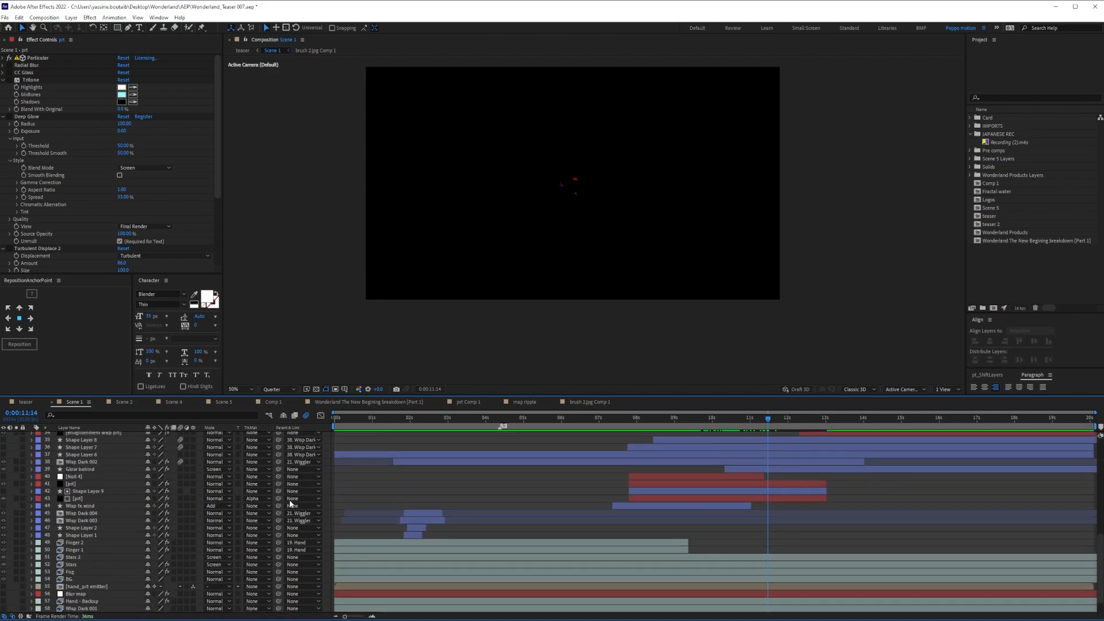
click(78, 499)
click(67, 484)
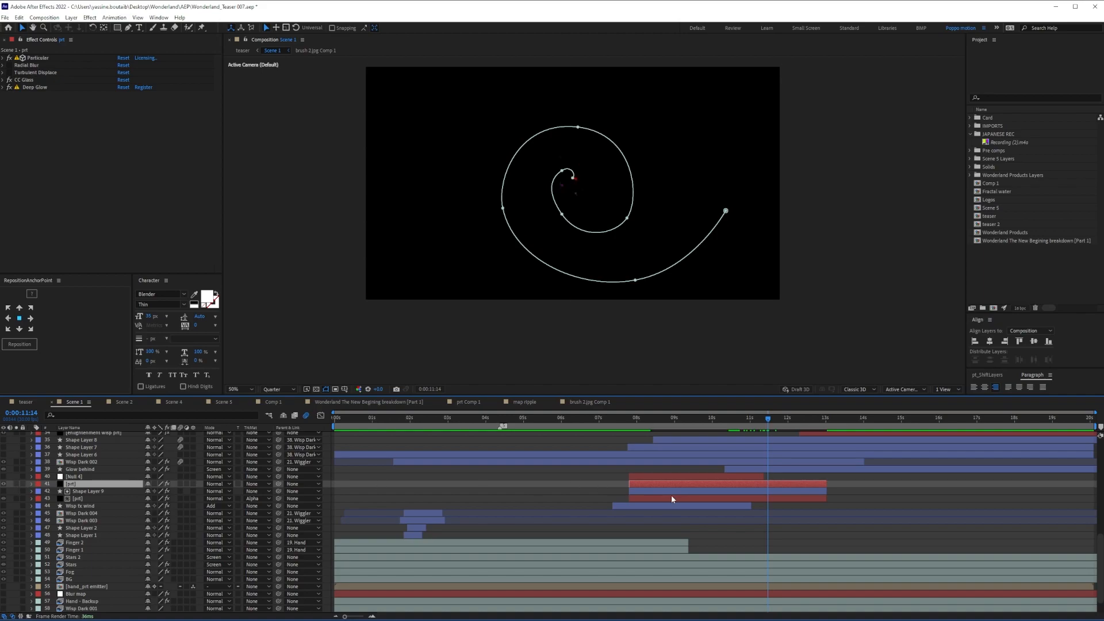
scroll(661, 498, up, 4)
click(82, 463)
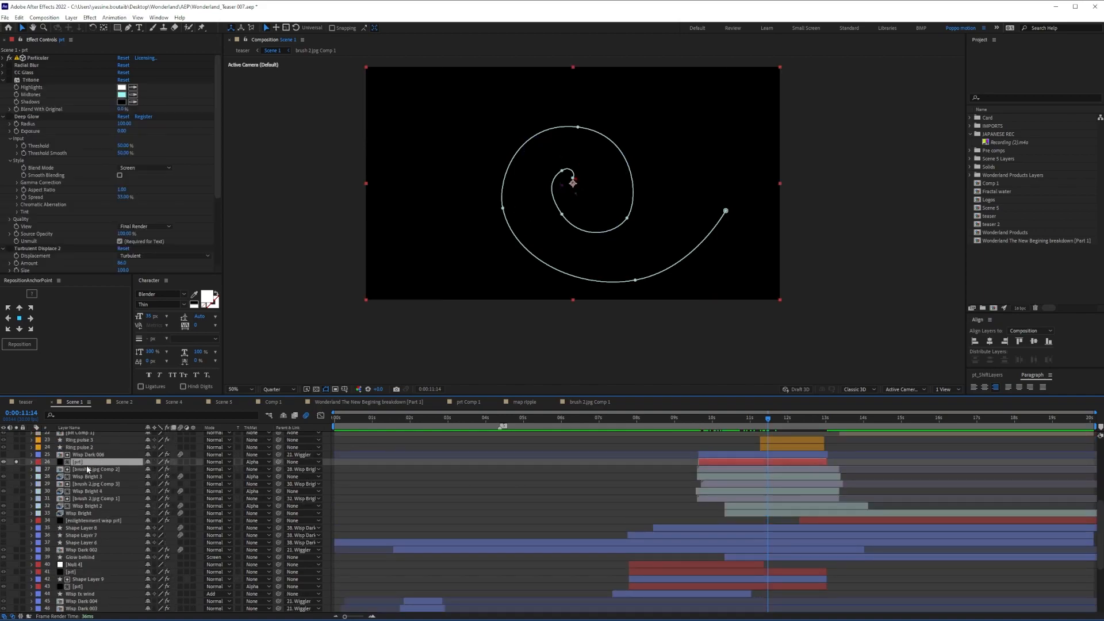
- Check Wisp Dark 006 with its prt matte, clear the solos, and view the full scene at 0:00:11:24
click(7, 457)
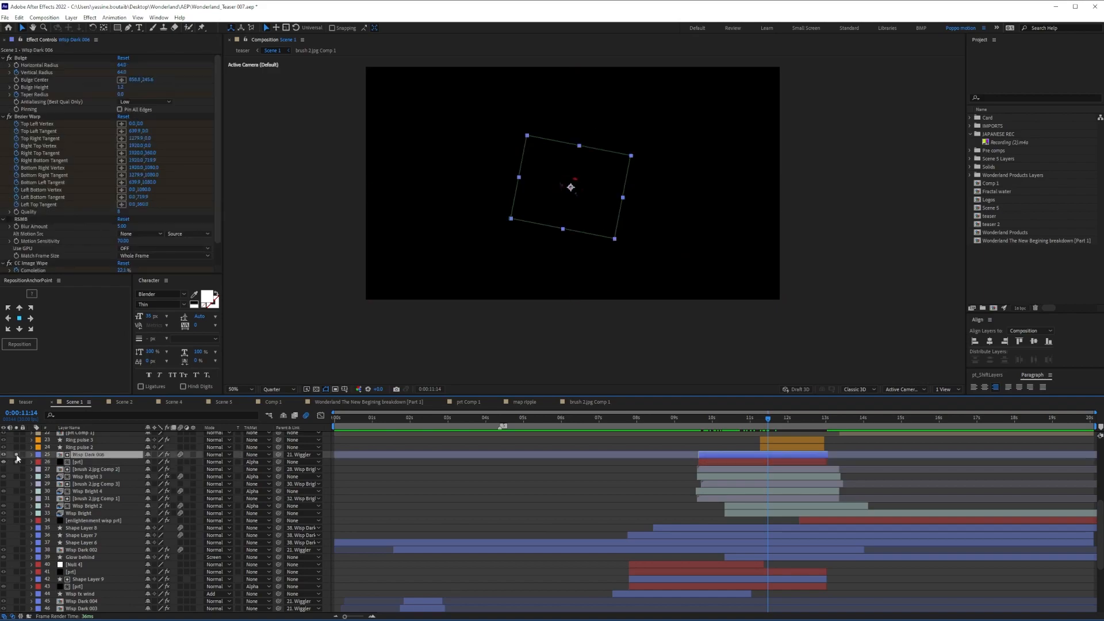
click(6, 457)
click(75, 462)
click(781, 420)
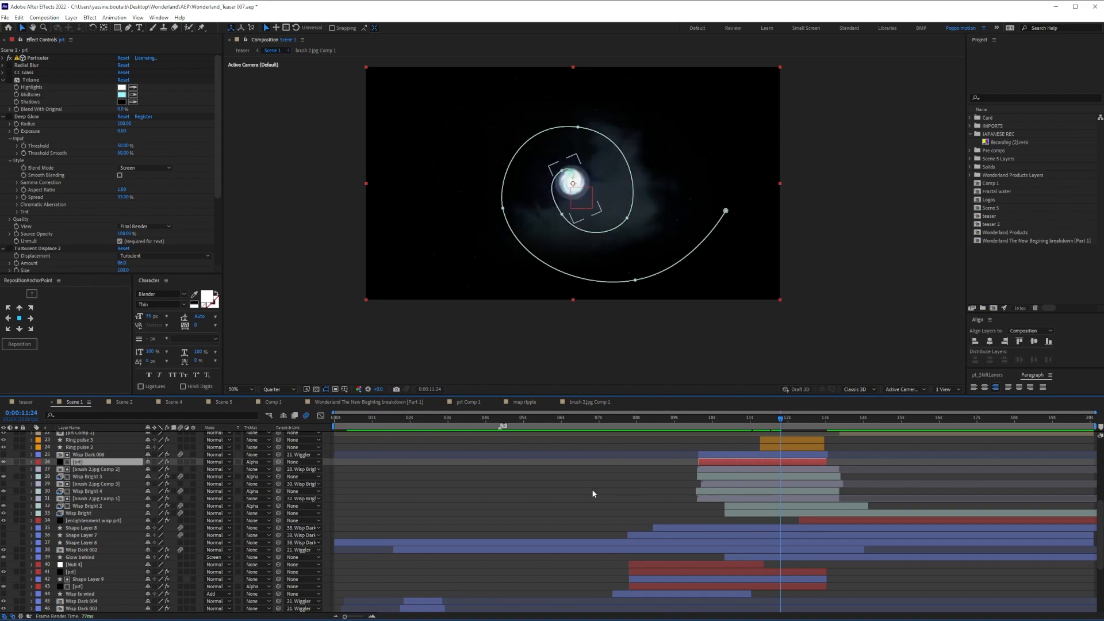
click(593, 493)
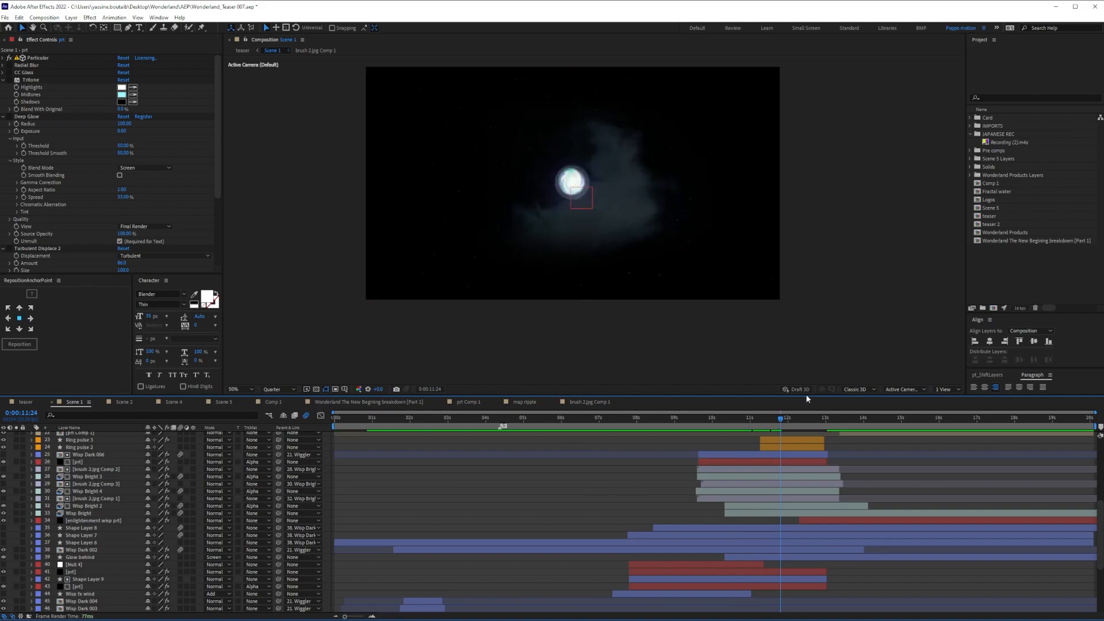
- Scrub Scene 1 to the swirl at 0:00:14:02, close the brush and map ripple compositions, and open prt Comp 1
drag(782, 420, 868, 409)
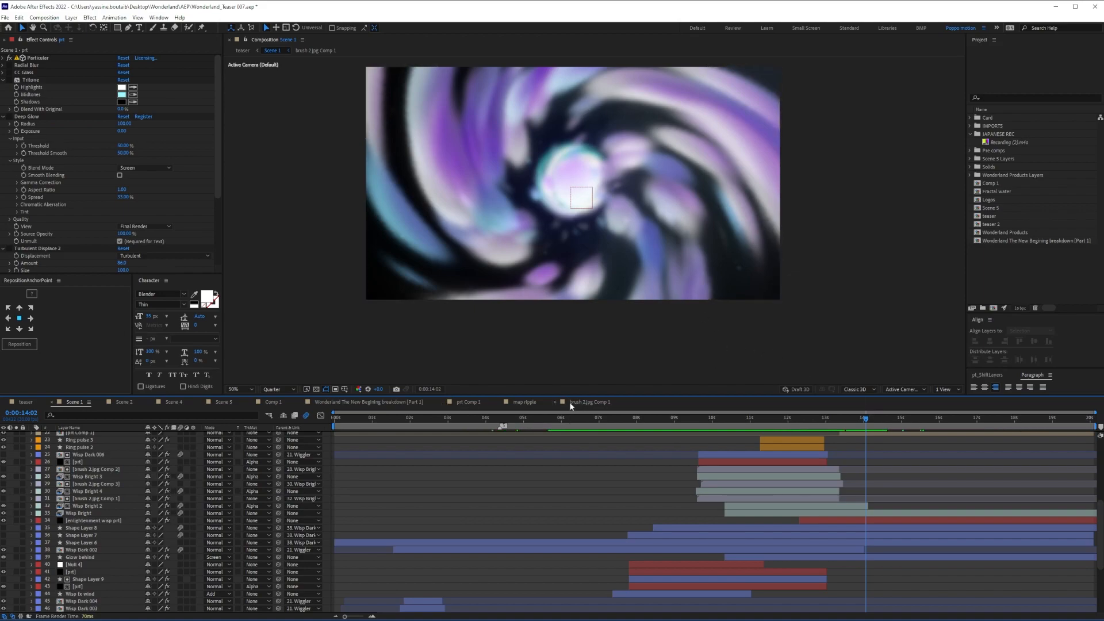
click(555, 401)
click(498, 402)
click(471, 403)
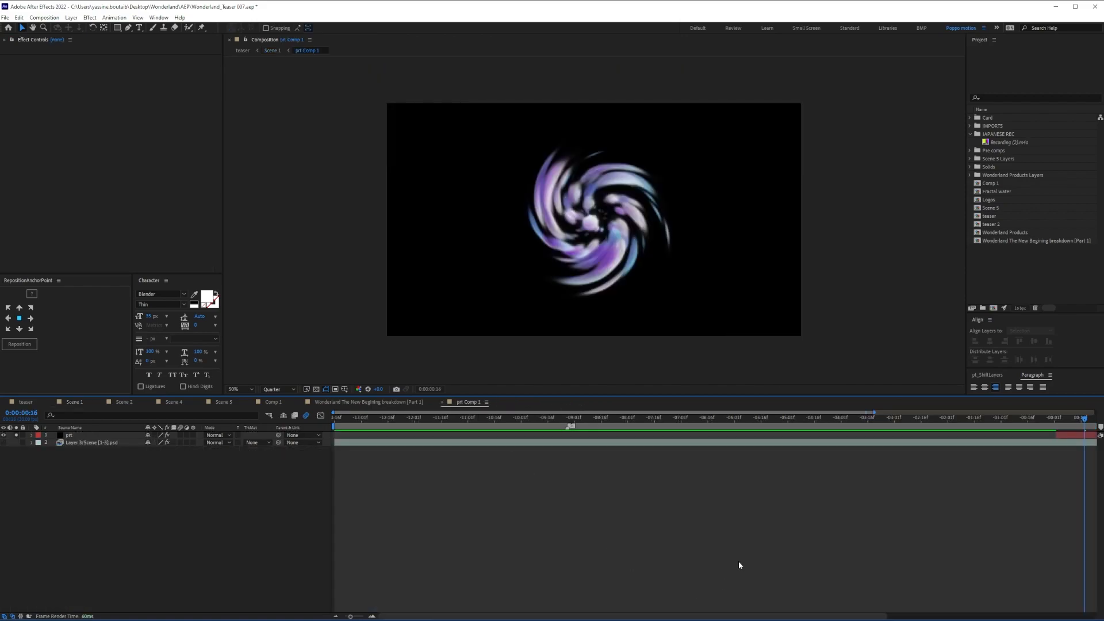
- Disable the prt layer's effects from Radial Blur to Twirl and preview the plain particles at 0:00:00:27
drag(338, 419, 783, 445)
click(788, 436)
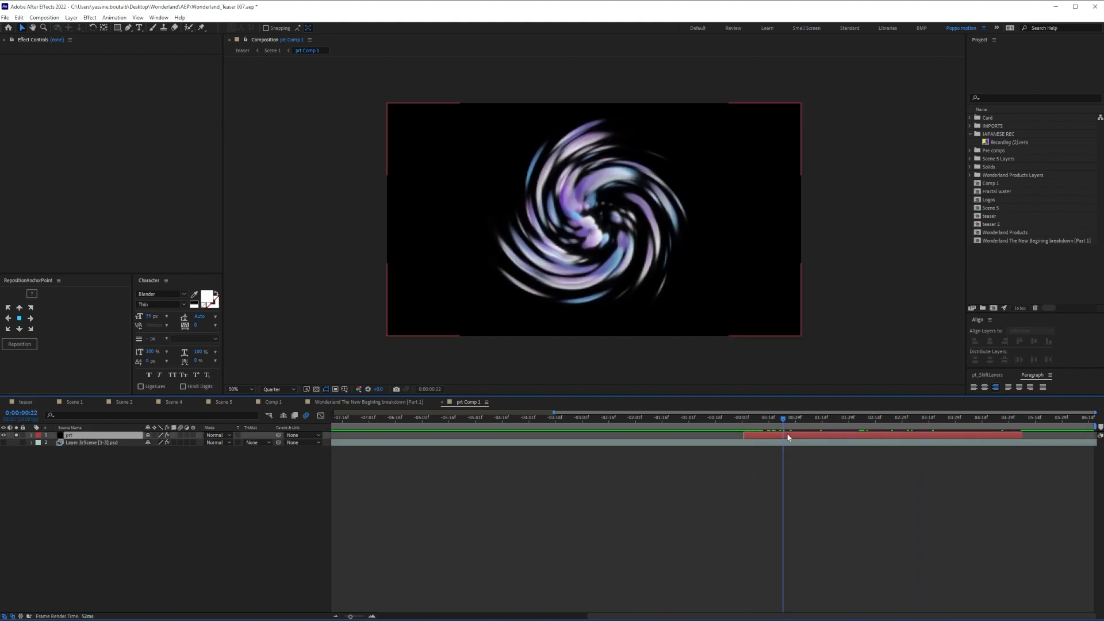
click(11, 69)
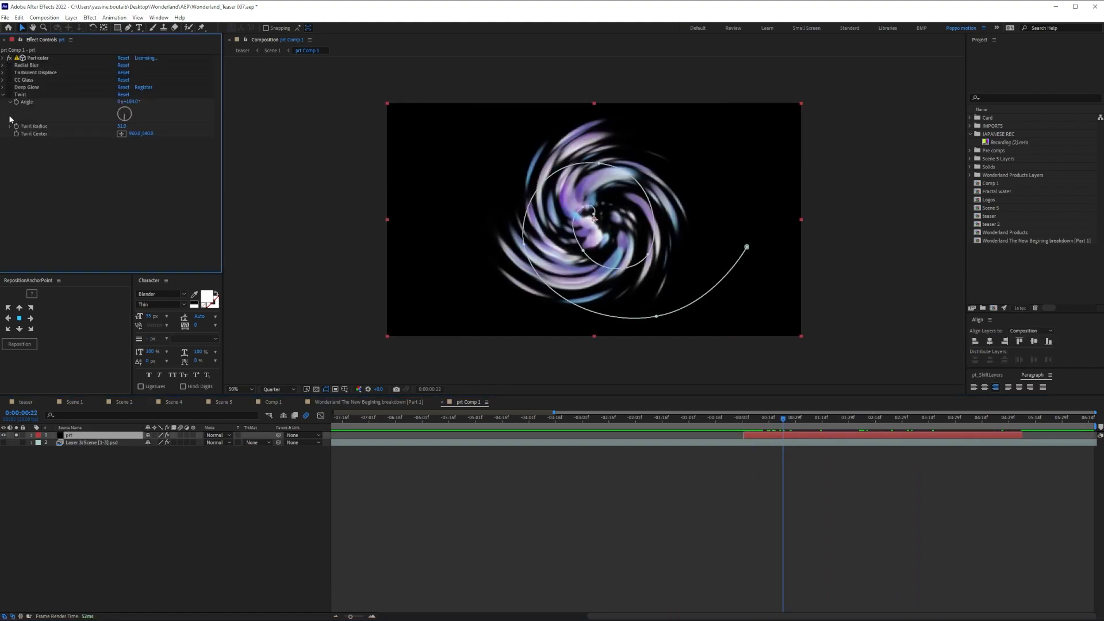
click(751, 544)
drag(735, 419, 793, 420)
click(877, 437)
- Expand Particular's Shading (Master) and Shadowlet Settings on the prt layer, with Particle (Master) collapsed
click(5, 58)
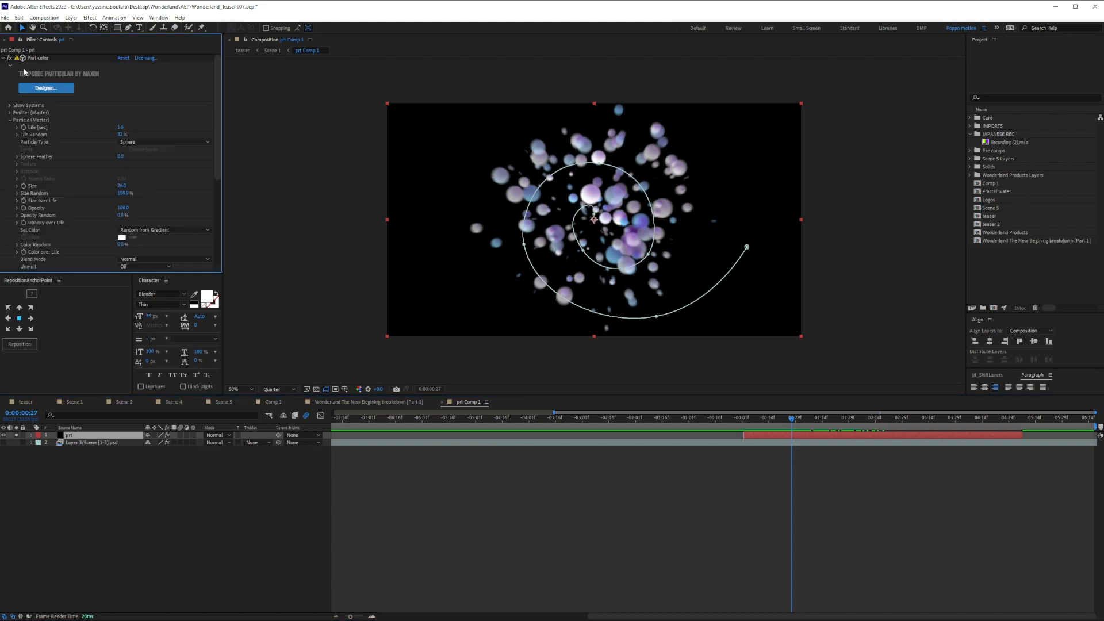
click(9, 120)
click(10, 127)
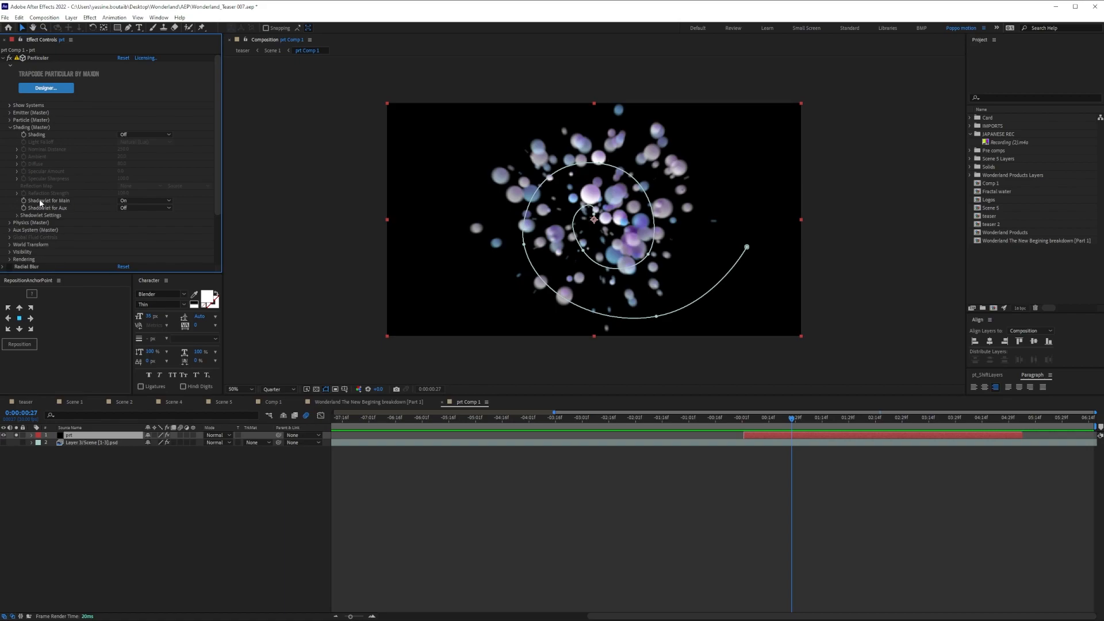
click(17, 216)
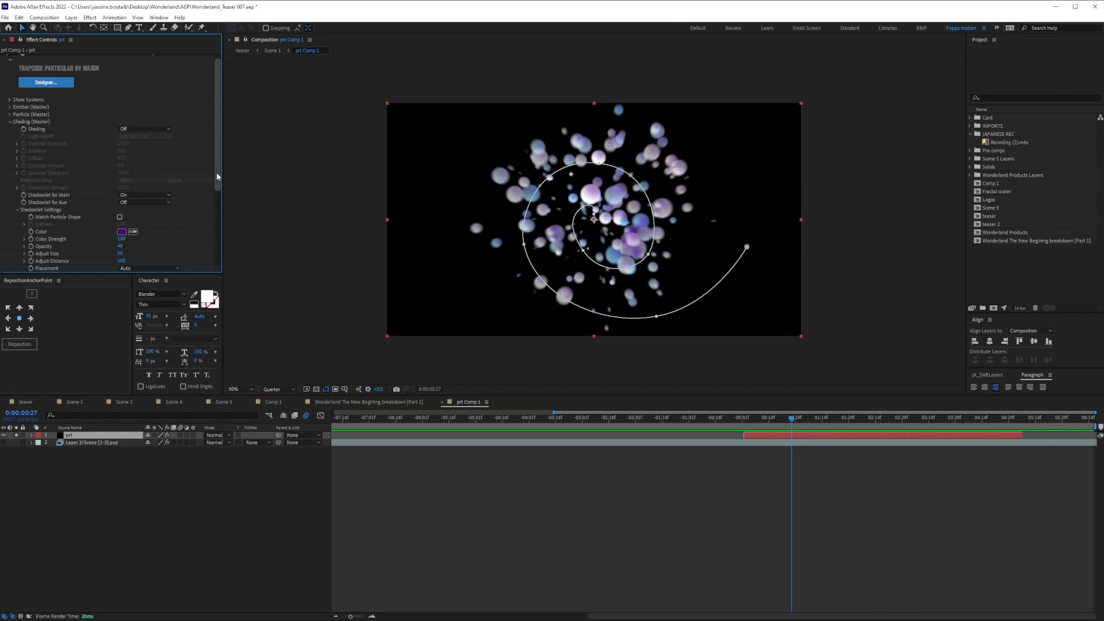
- Set Shadowlet for Main to Off to compare the particles without shadowlets, and switch it back to On
scroll(216, 170, down, 2)
click(145, 163)
click(138, 168)
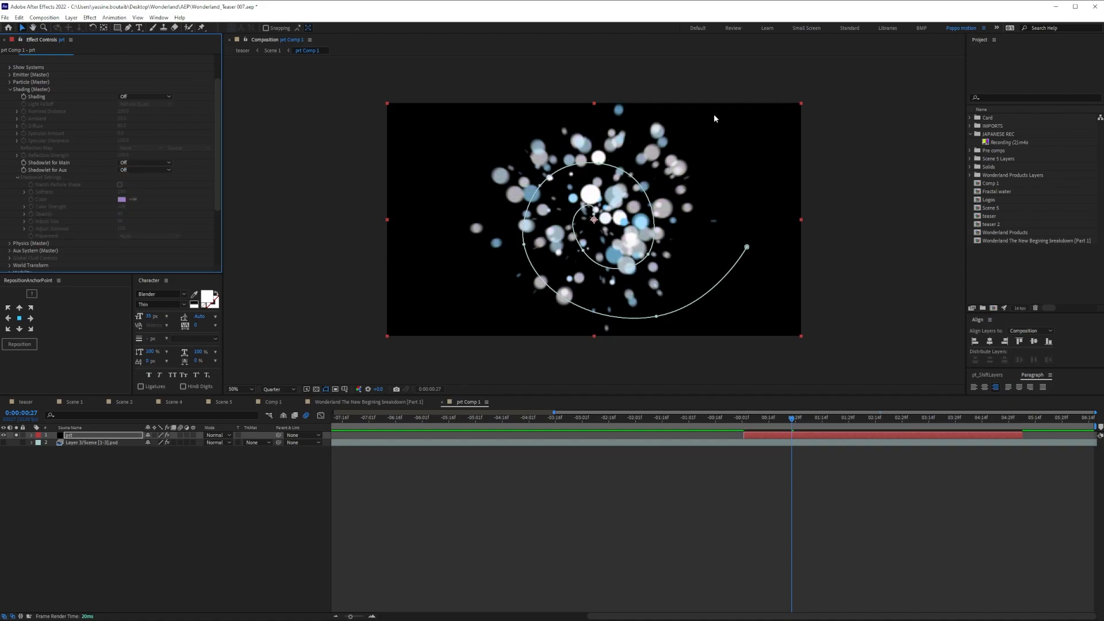
click(148, 162)
click(149, 171)
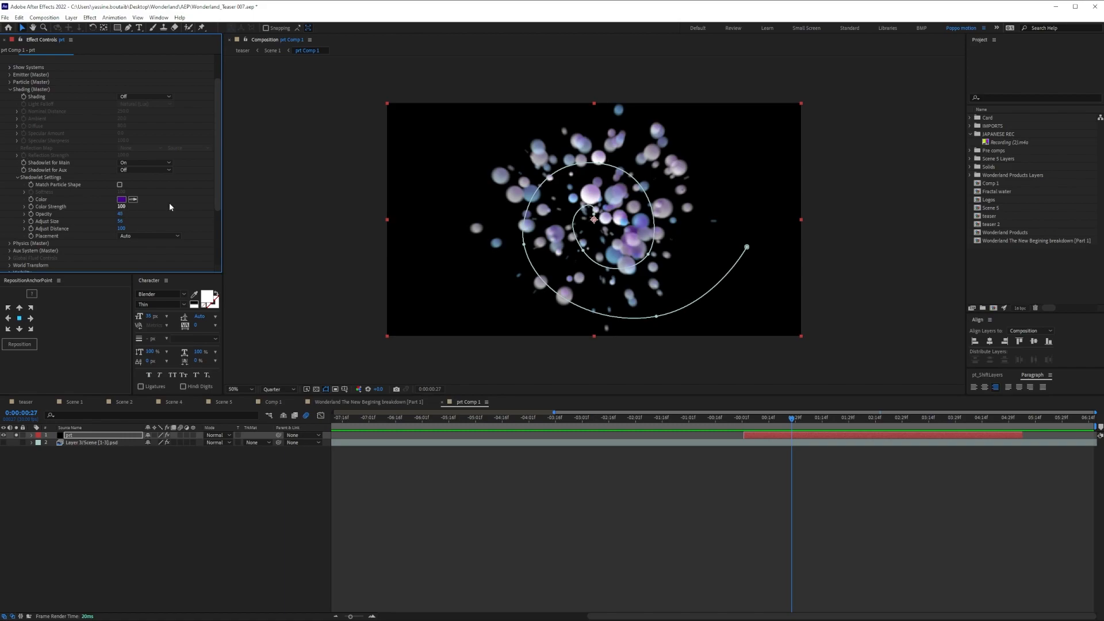
- Vary the shadowlet's Opacity and Adjust Size to demonstrate their influence, and undo each change
drag(117, 217, 275, 209)
key(ctrl+z)
drag(121, 223, 91, 229)
key(ctrl+z)
key(ctrl+z)
- Scrub prt Comp 1 to 0:00:01:02 and expand Particular's Particle (Master) settings for examination
drag(745, 419, 800, 420)
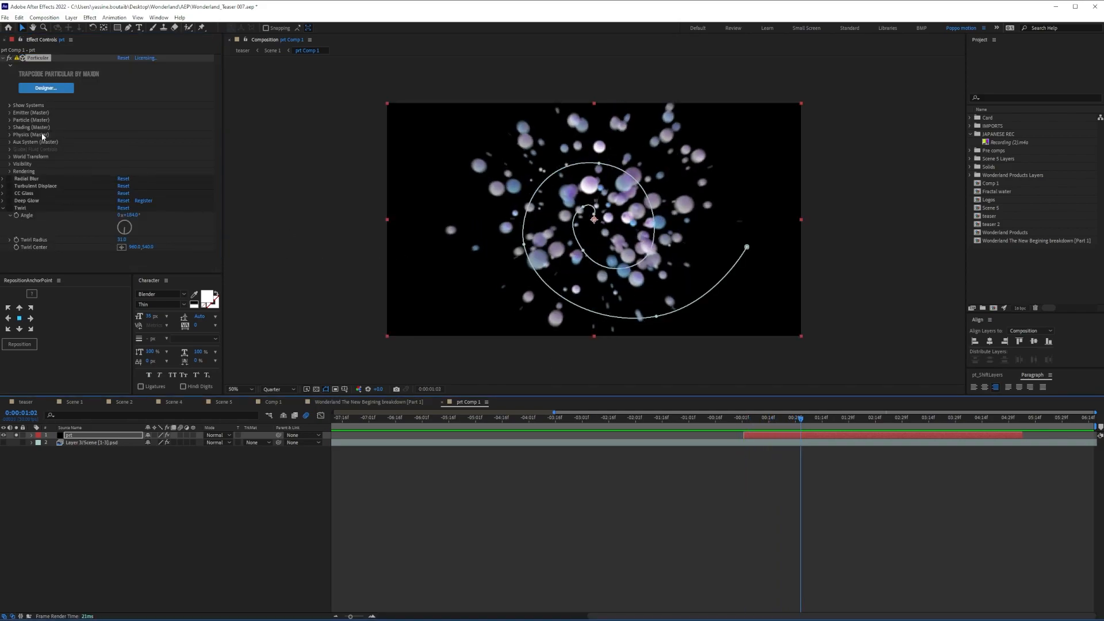
click(9, 120)
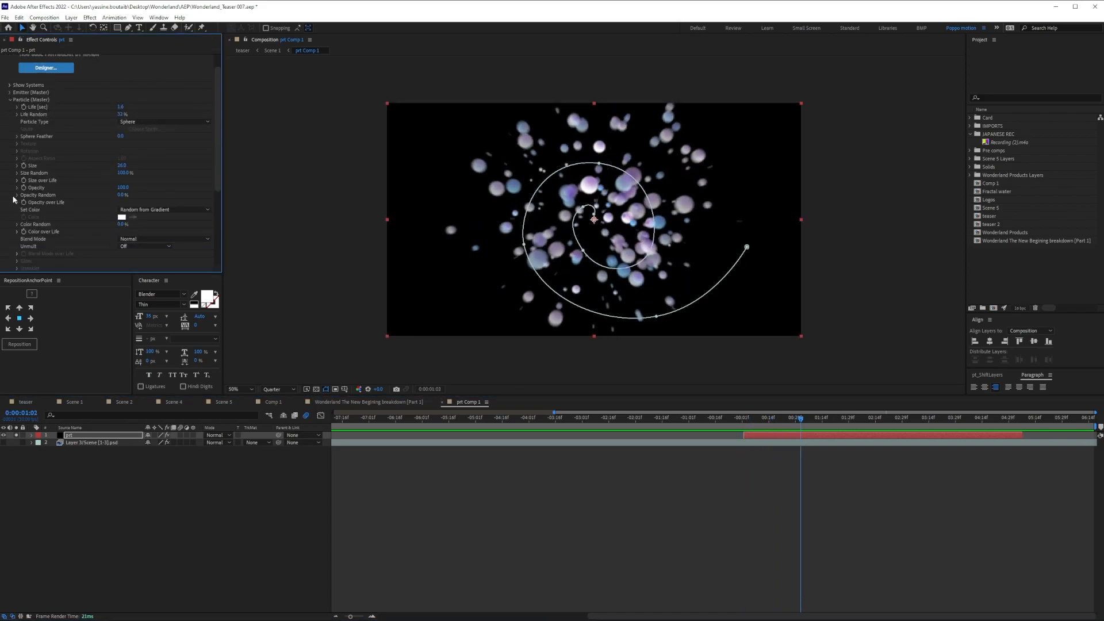
- Examine Particular's Size over Life curve on the prt layer while scrubbing to 0:00:00:17, and collapse the effect
click(16, 180)
drag(742, 418, 855, 423)
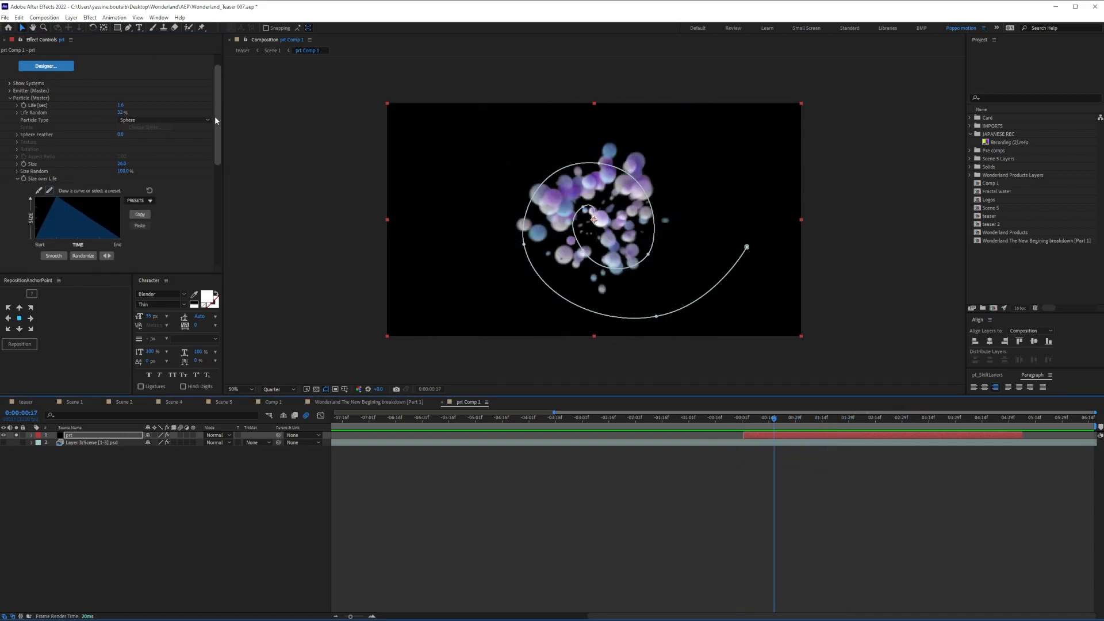
scroll(215, 120, up, 1)
click(3, 58)
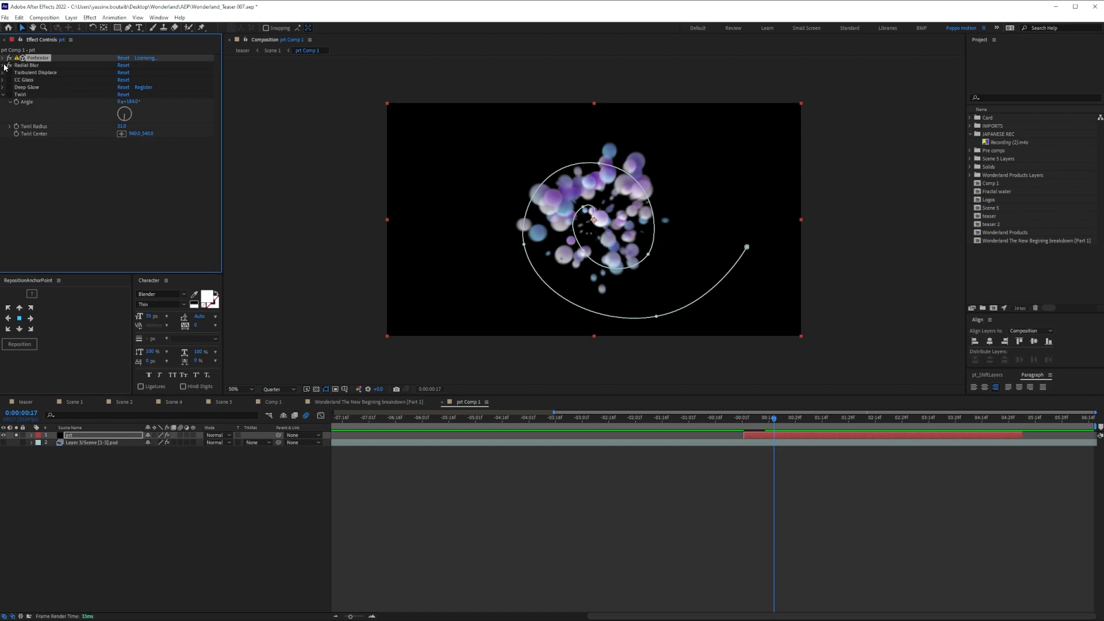
- Expand the prt layer's Radial Blur settings and scrub to 0:00:01:21 to examine the zoom blur on the particles
click(4, 65)
click(678, 521)
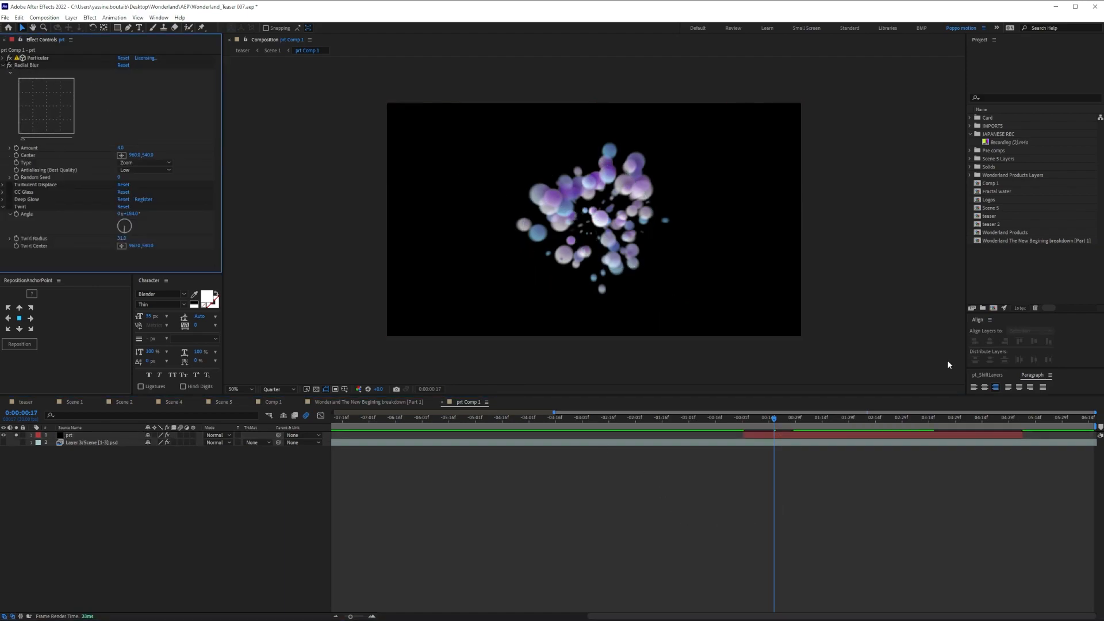
drag(784, 423, 834, 422)
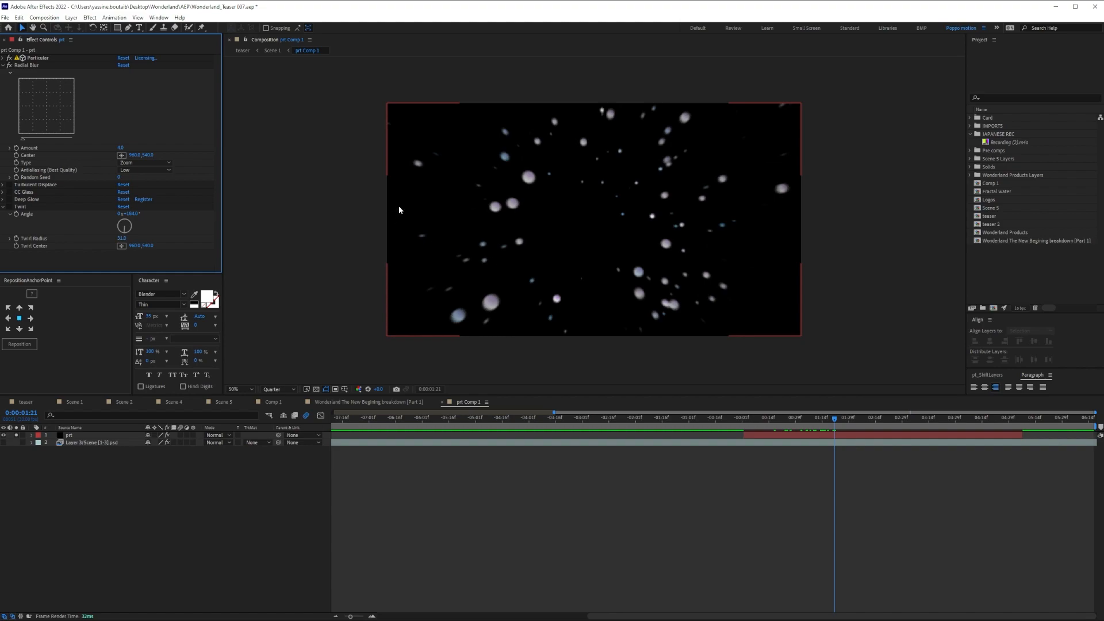
- Collapse Radial Blur, enable Turbulent Displace on the prt layer, and scrub to 0:00:01:10 to preview the distortion
click(3, 65)
click(9, 72)
drag(758, 419, 814, 452)
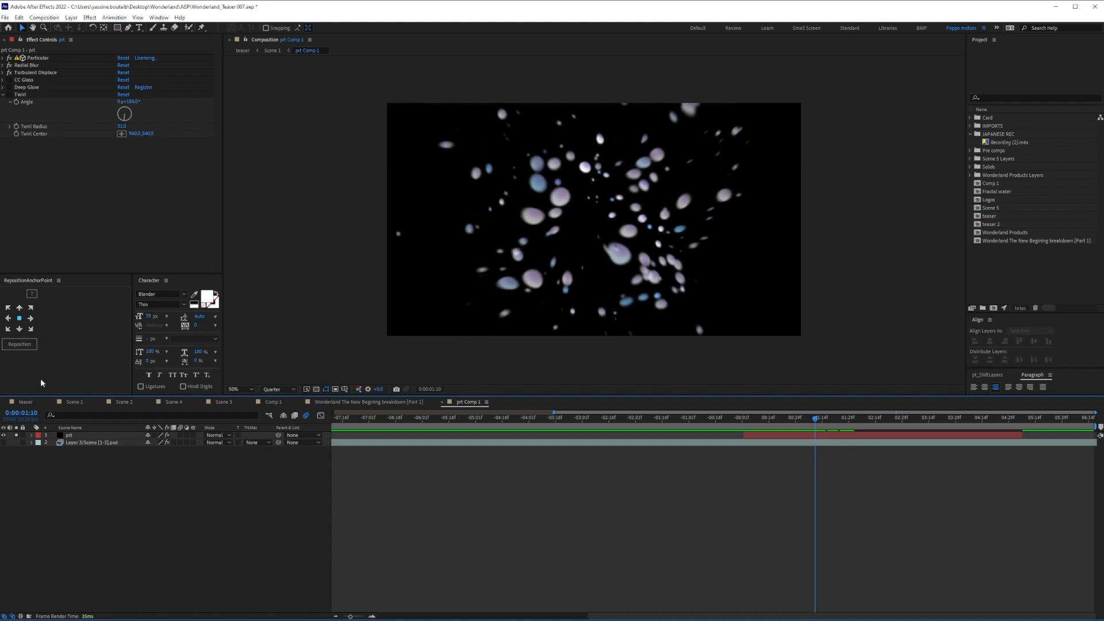
- Check the teaser composition by scrubbing it to 0:00:17:26, and return to prt Comp 1
click(25, 402)
drag(486, 420, 518, 422)
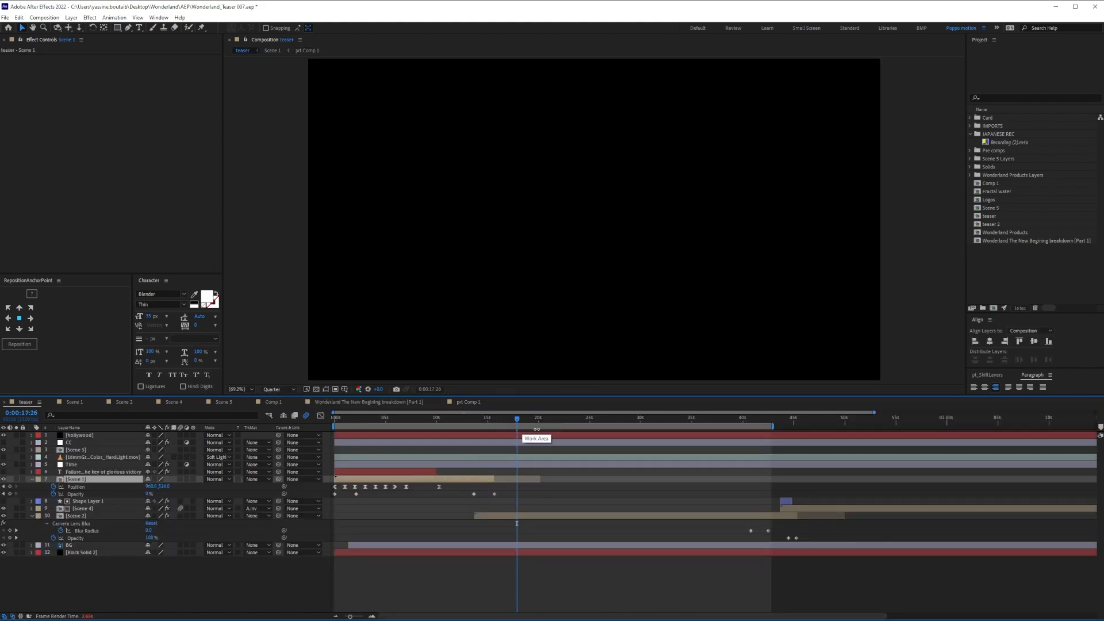
click(307, 51)
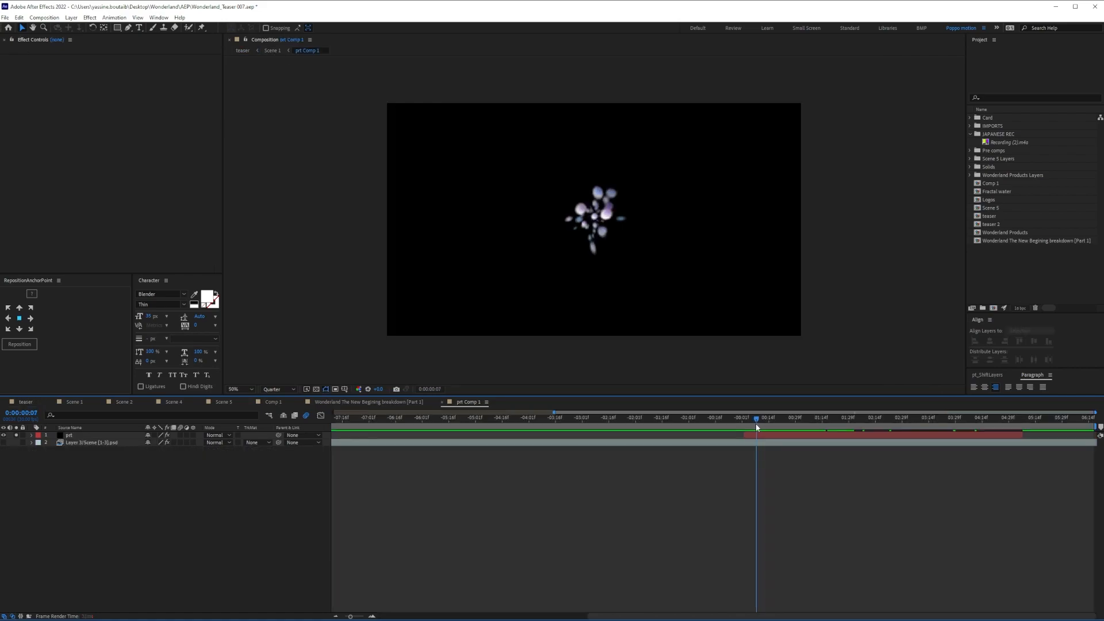
- Scrub prt Comp 1 to 0:00:01:25, examine the prt layer's Turbulent Displace settings, and collapse them
drag(756, 423, 833, 424)
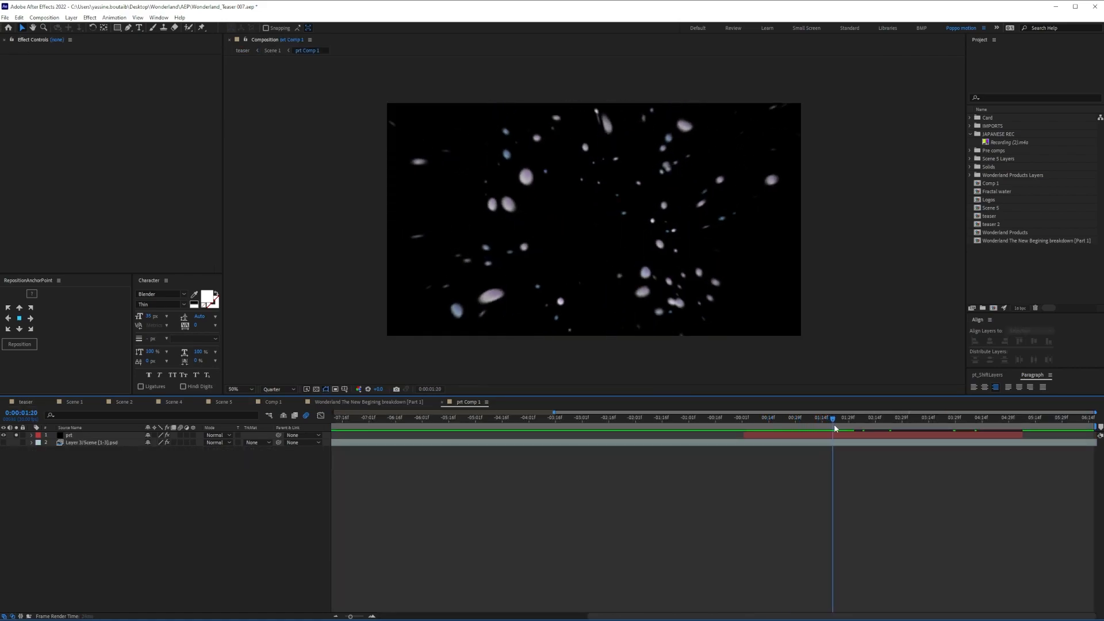
drag(833, 424, 842, 424)
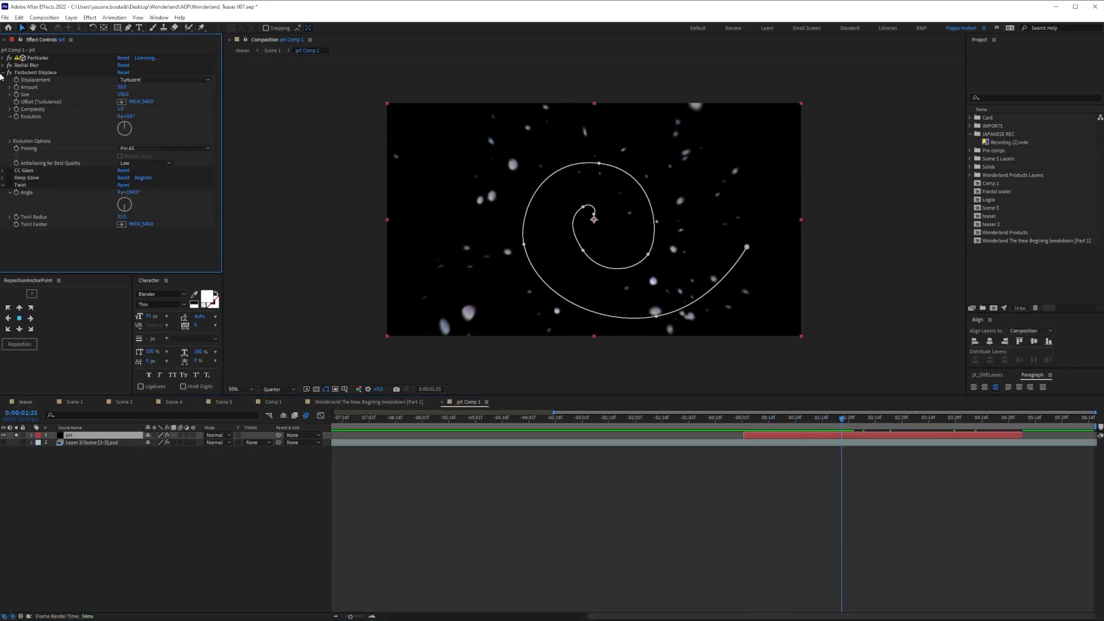
click(3, 73)
- Enable CC Glass, Deep Glow and Twirl one after another on the prt layer, scrubbing to preview the swirling particles
click(23, 80)
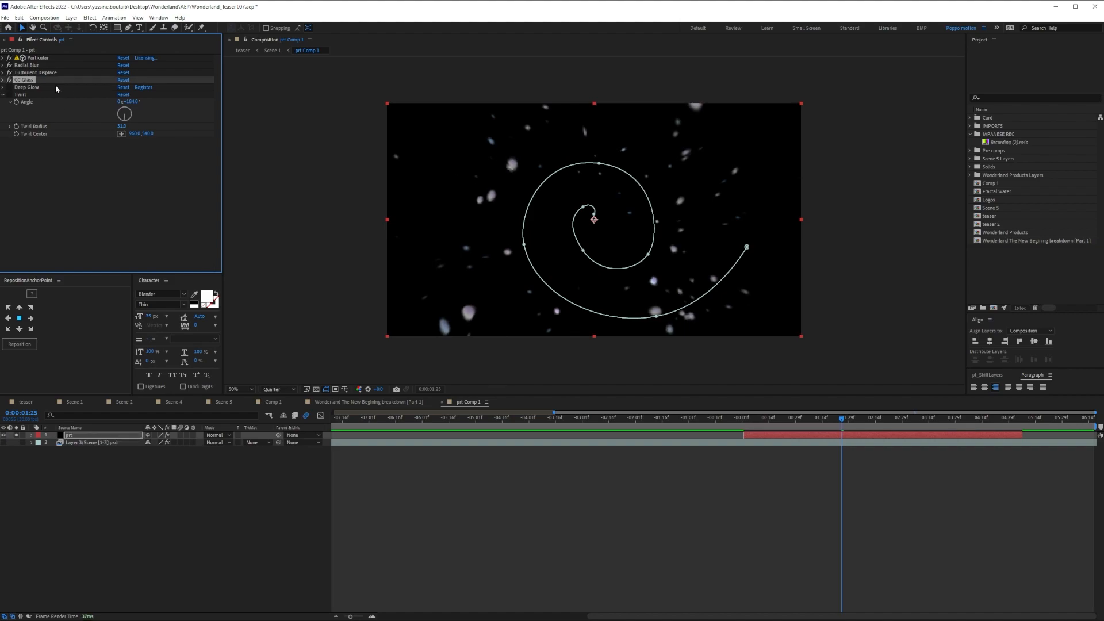
mouse_move(847, 423)
mouse_down()
mouse_move(767, 423)
mouse_move(838, 434)
mouse_up()
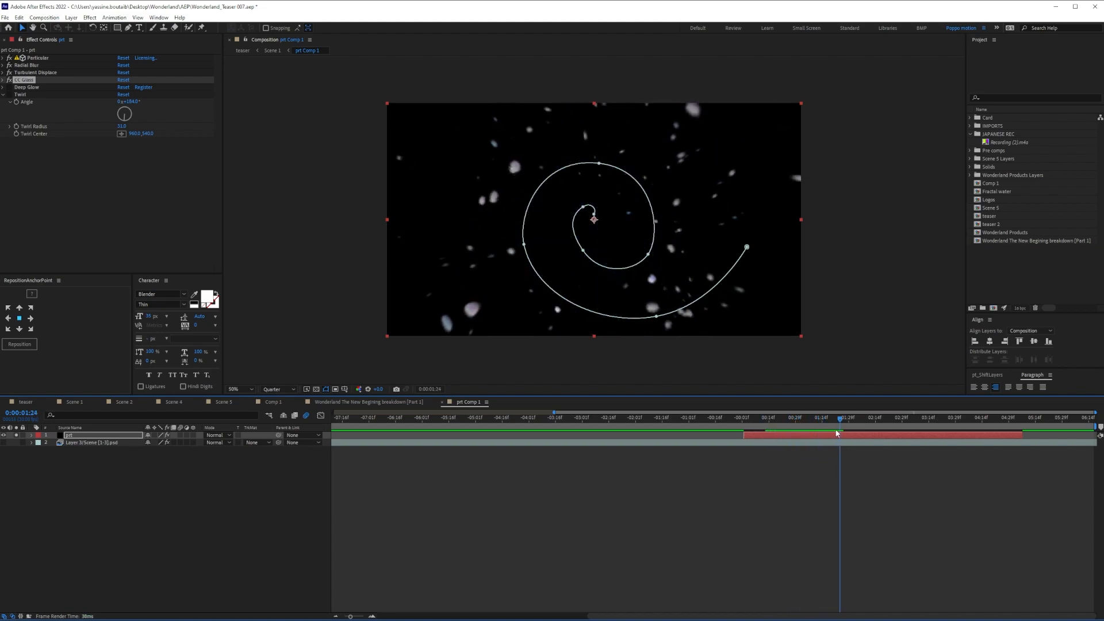
click(25, 87)
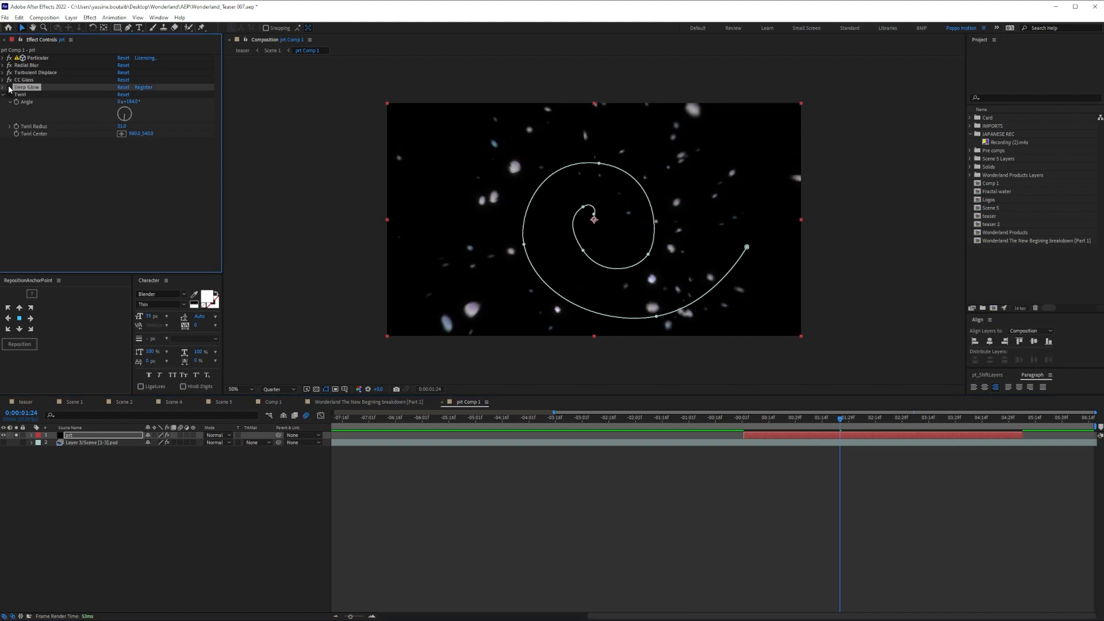
click(9, 96)
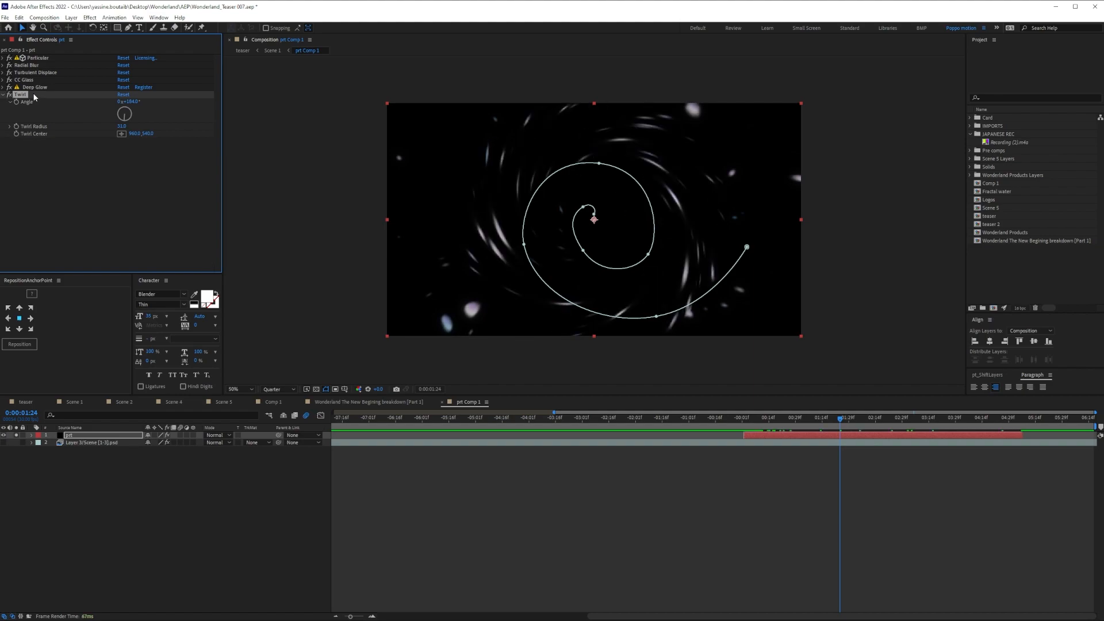
drag(772, 423, 798, 421)
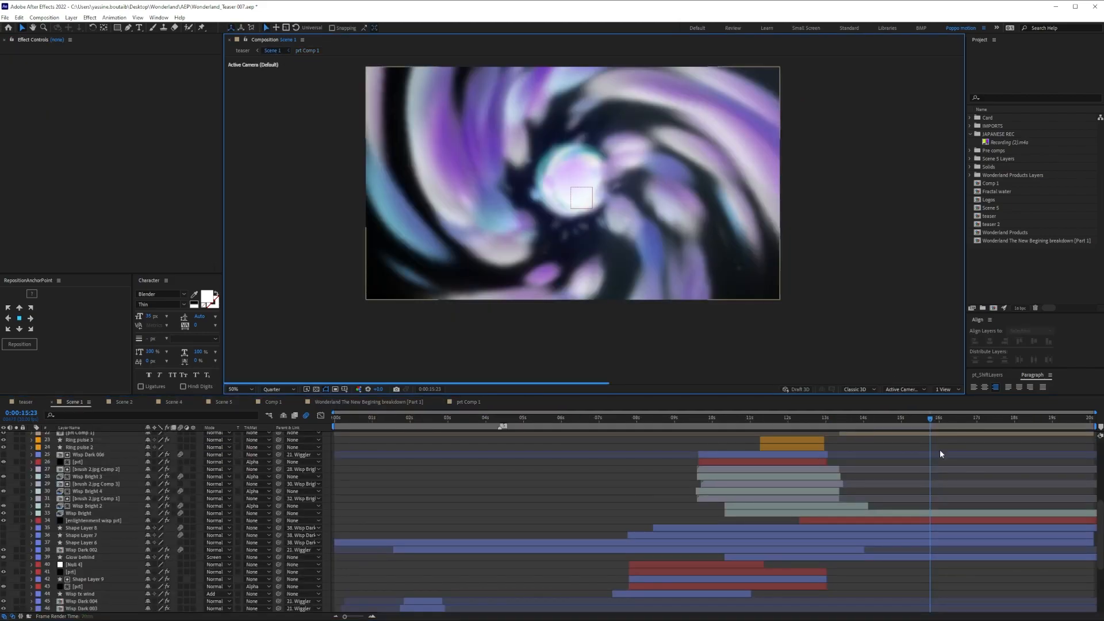
- Scrub Scene 1 to 0:00:15:14 to view the swirl in context, and switch to the teaser composition
drag(841, 425, 919, 436)
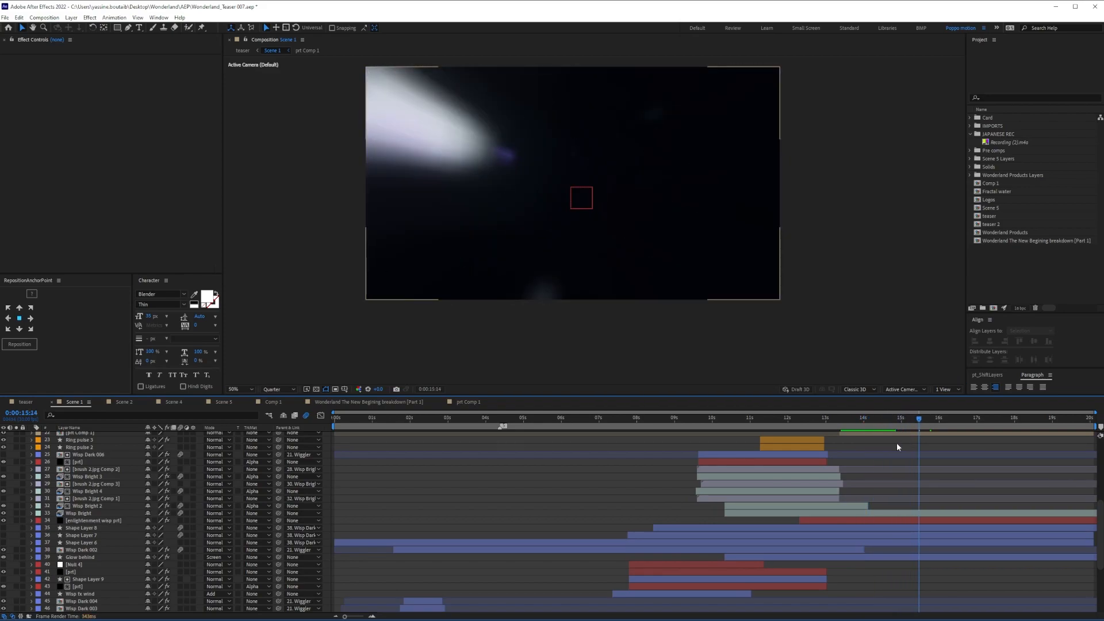
click(244, 52)
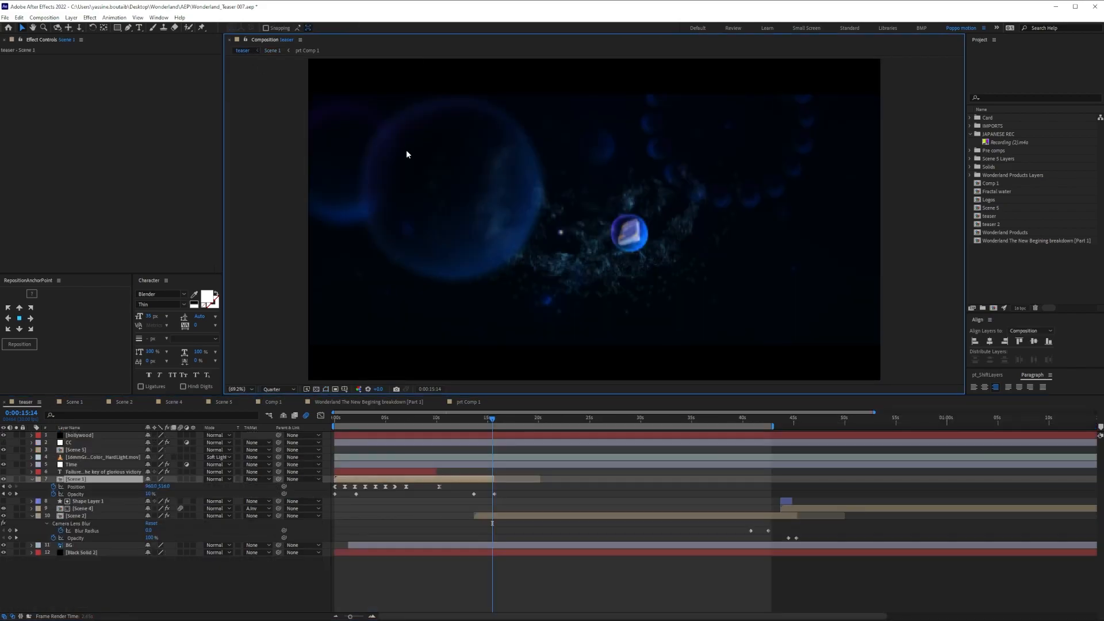